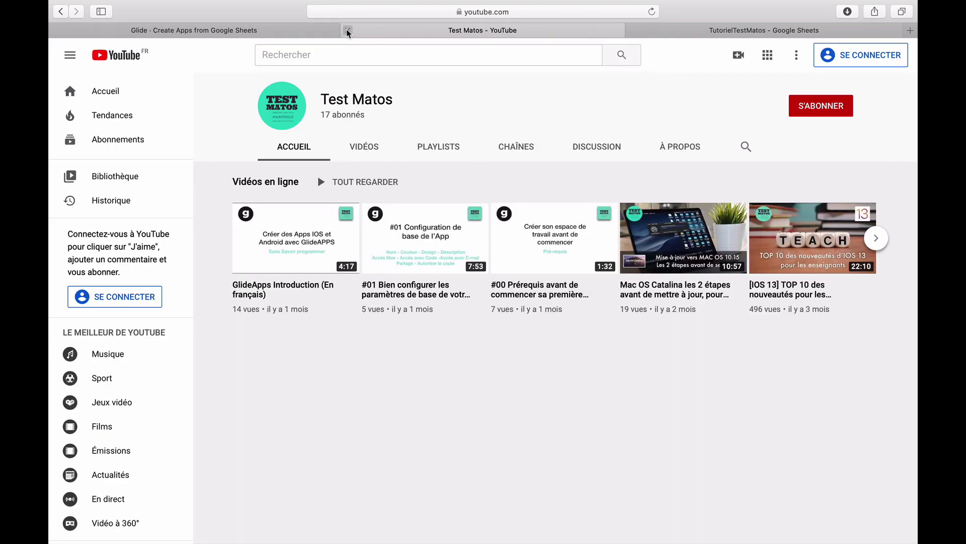
Close the Test Matos YouTube page and look through the Tutoriels vidéo page in the Glide app preview.
left_click(347, 30)
left_click(441, 499)
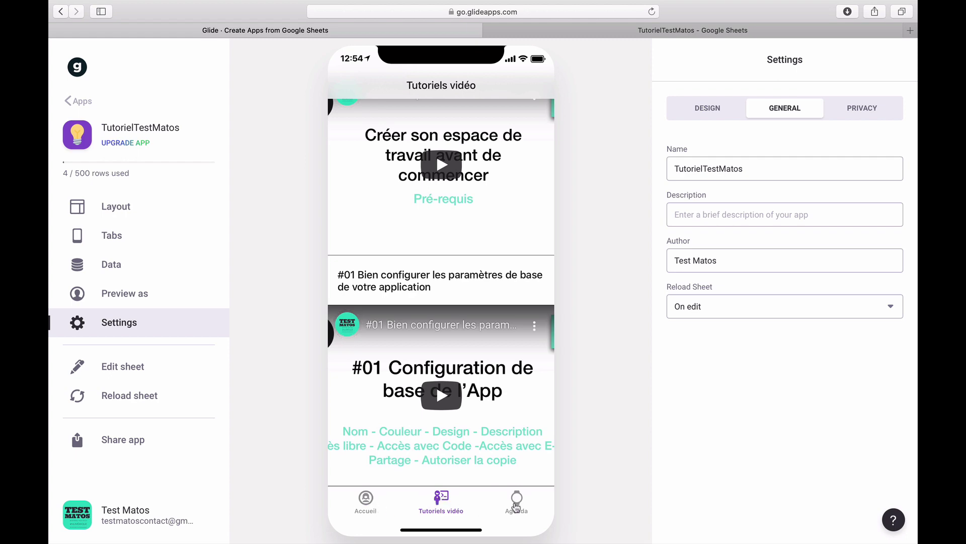
scroll(443, 276, "up", 7)
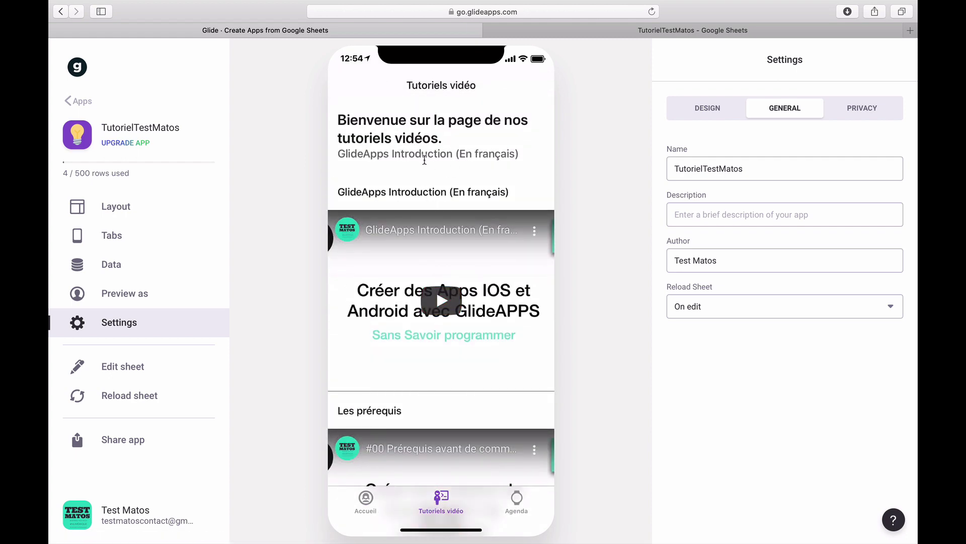
scroll(396, 260, "down", 7)
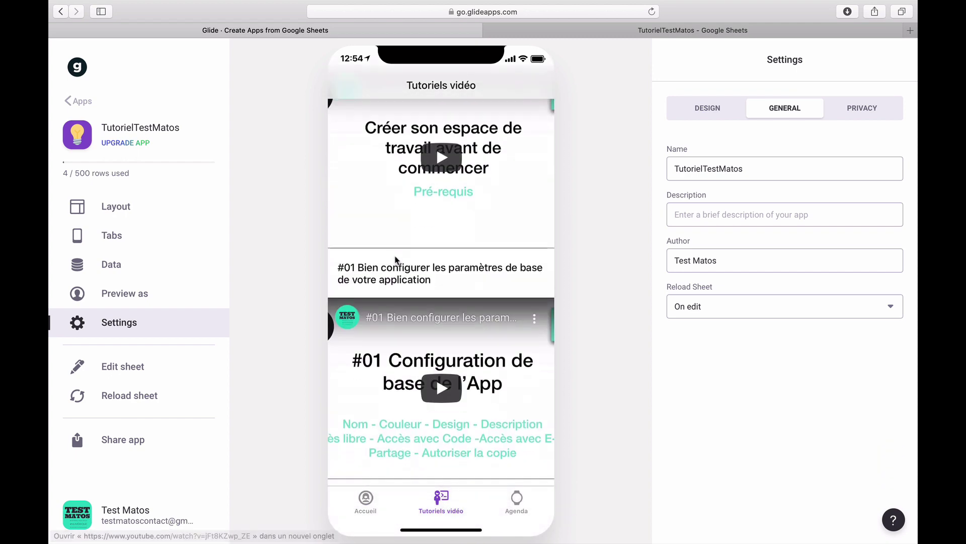
scroll(393, 256, "up", 7)
scroll(392, 254, "down", 2)
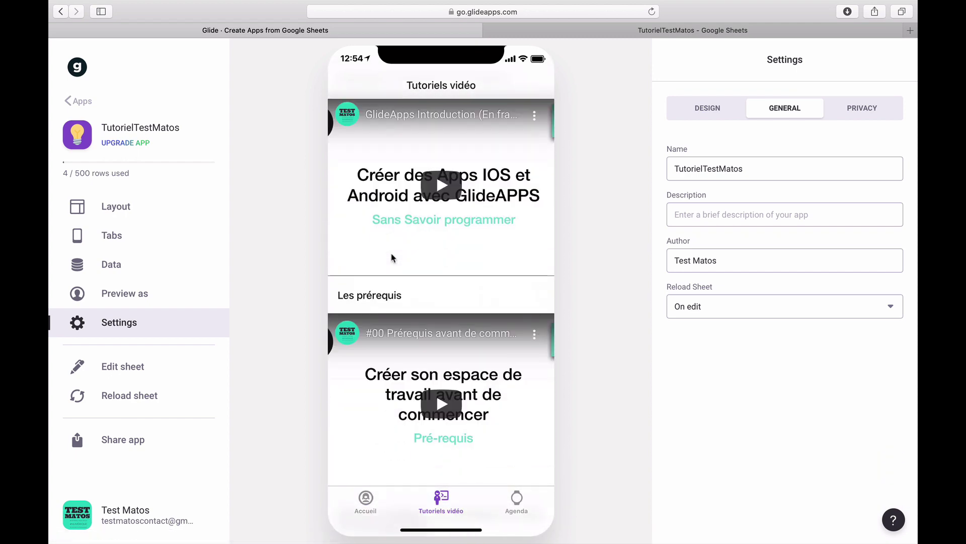
scroll(393, 256, "down", 5)
scroll(391, 254, "up", 7)
scroll(391, 254, "down", 8)
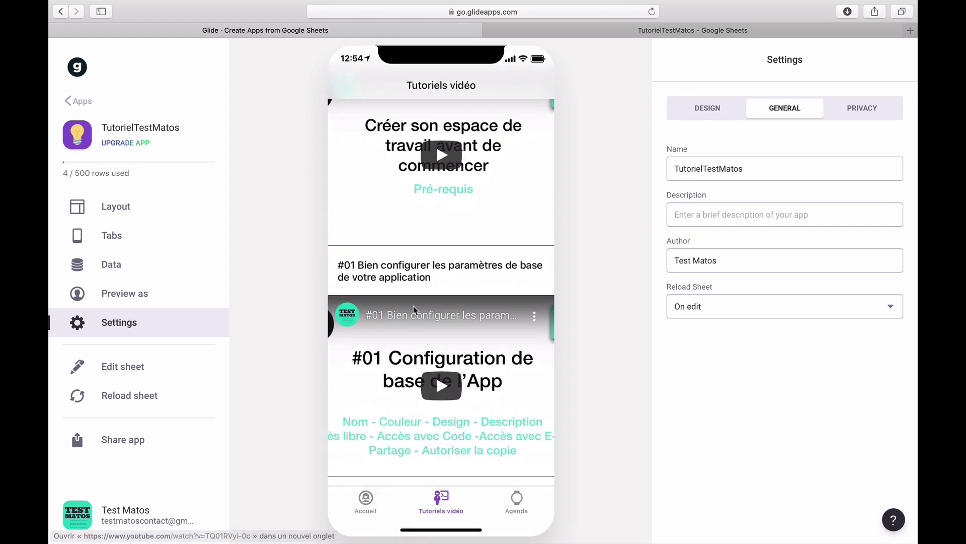
View the Sortie de l'application event in the preview's Agenda and try its map pin, declining to open Plans.app.
left_click(516, 498)
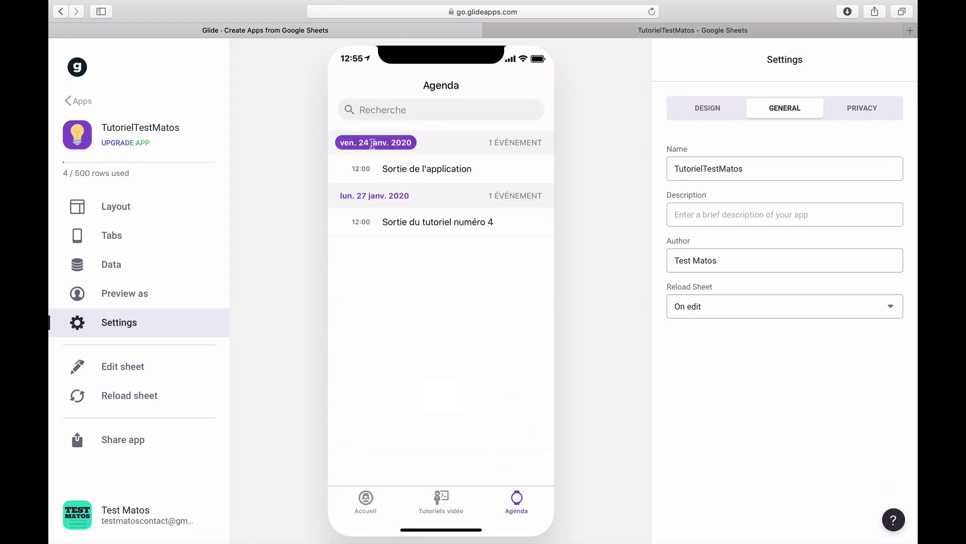
left_click(412, 170)
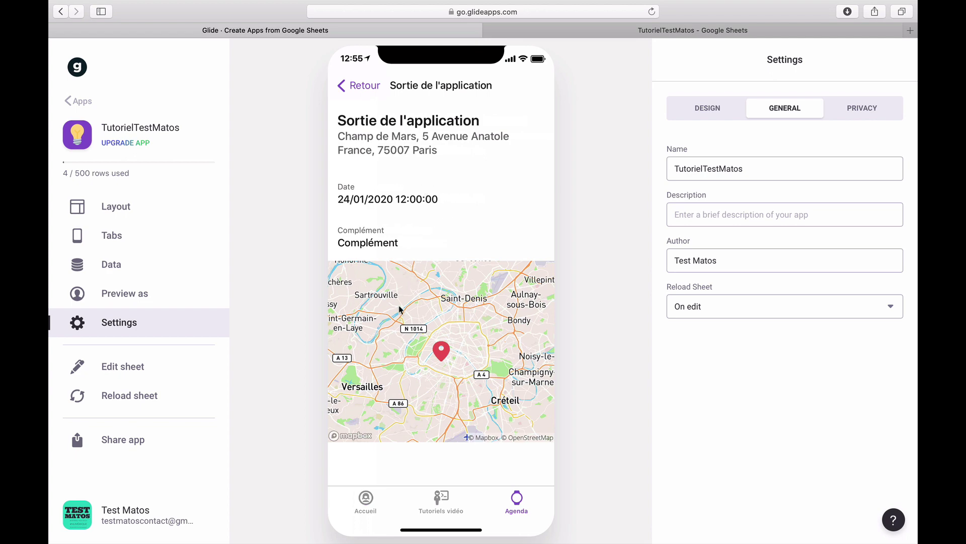
left_click(442, 352)
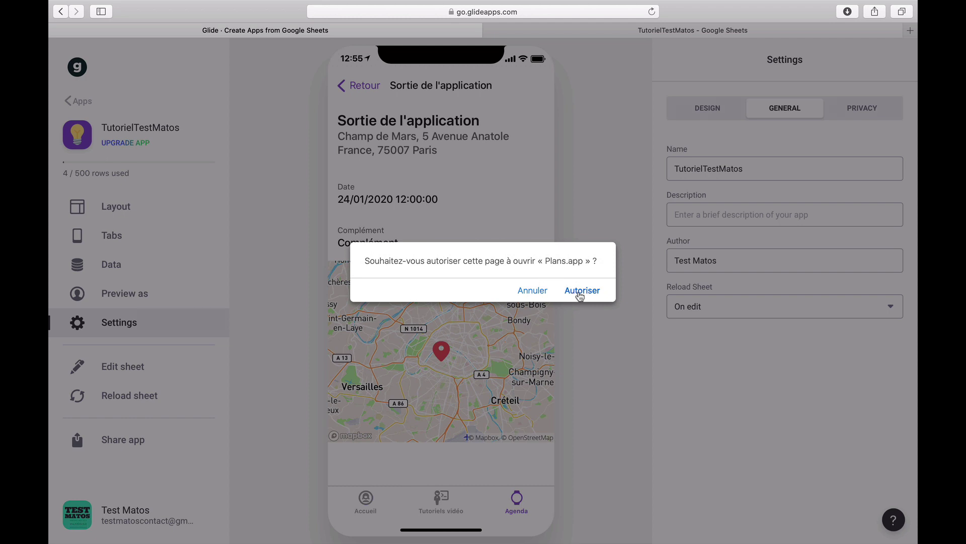
left_click(532, 291)
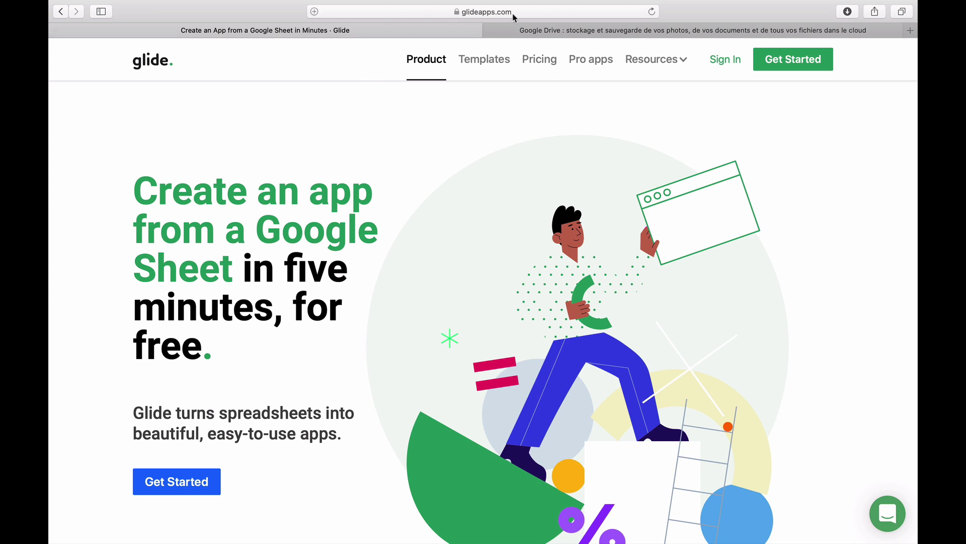
Check the Google Drive landing page, return to the Glide site and sign in with the Test Matos Google account.
left_click(538, 28)
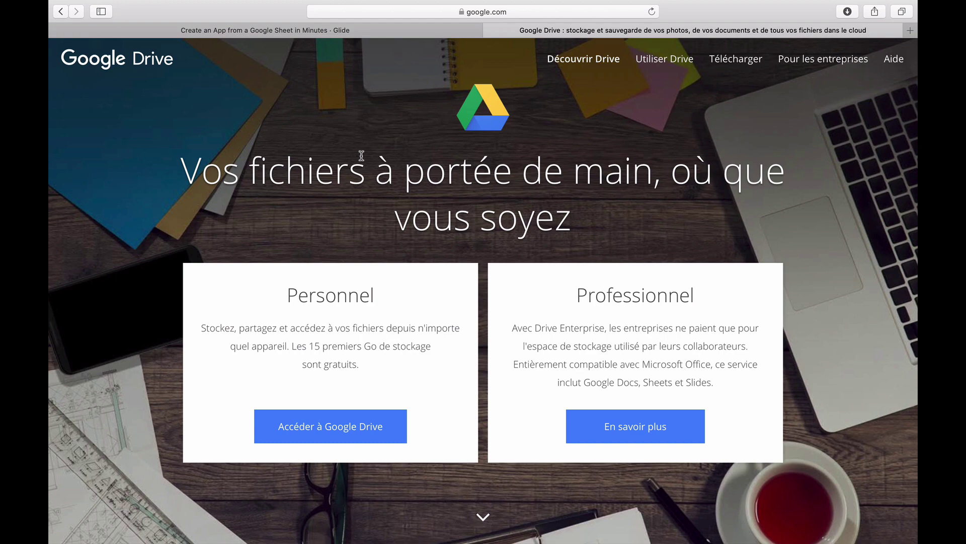
left_click(278, 34)
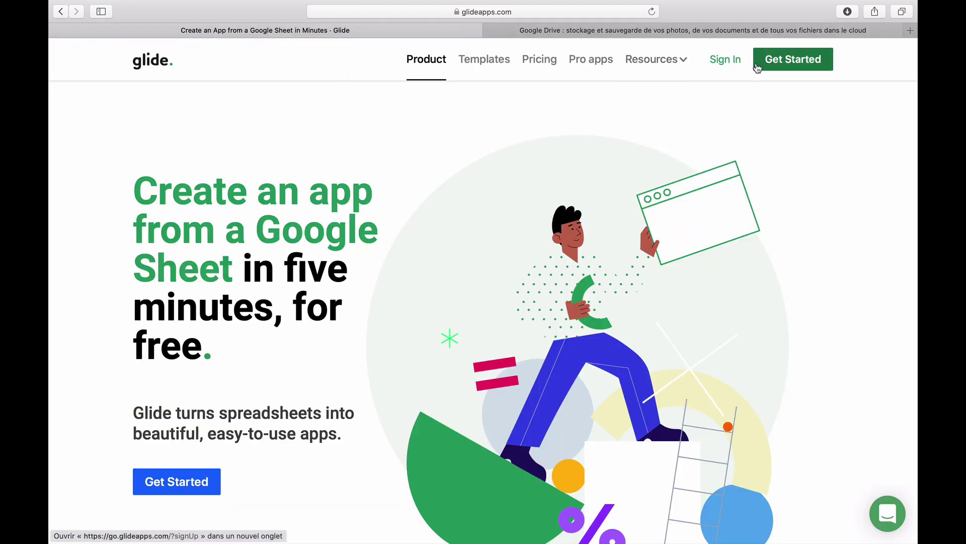
left_click(729, 66)
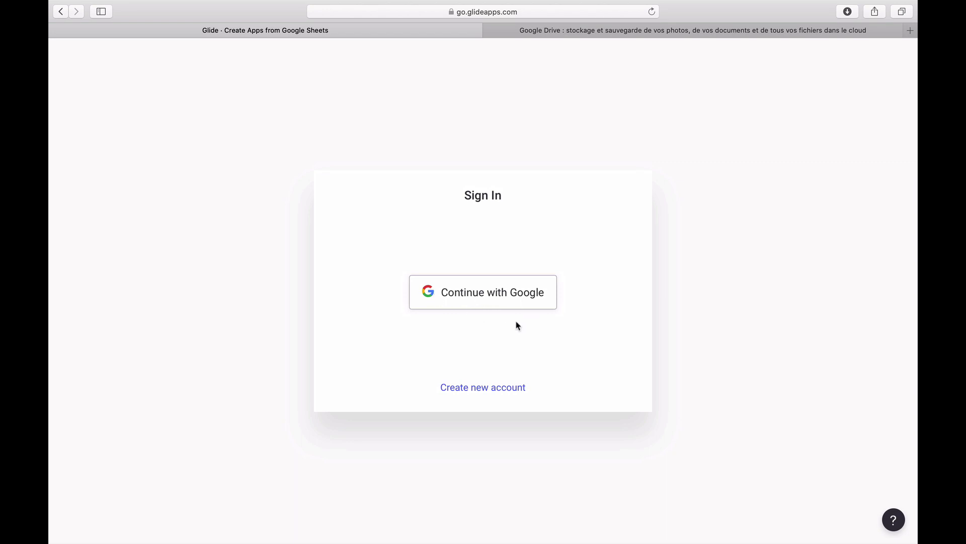
left_click(479, 300)
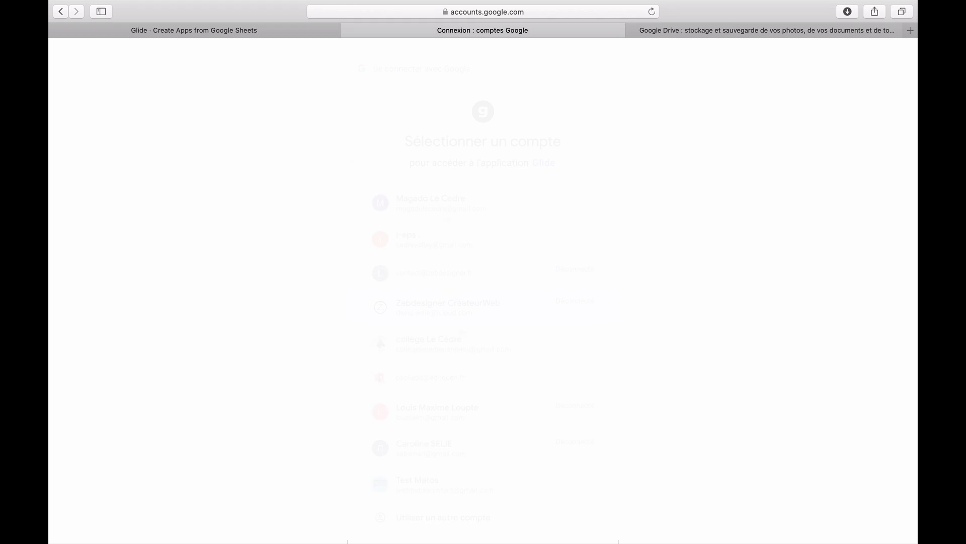
scroll(483, 292, "down", 2)
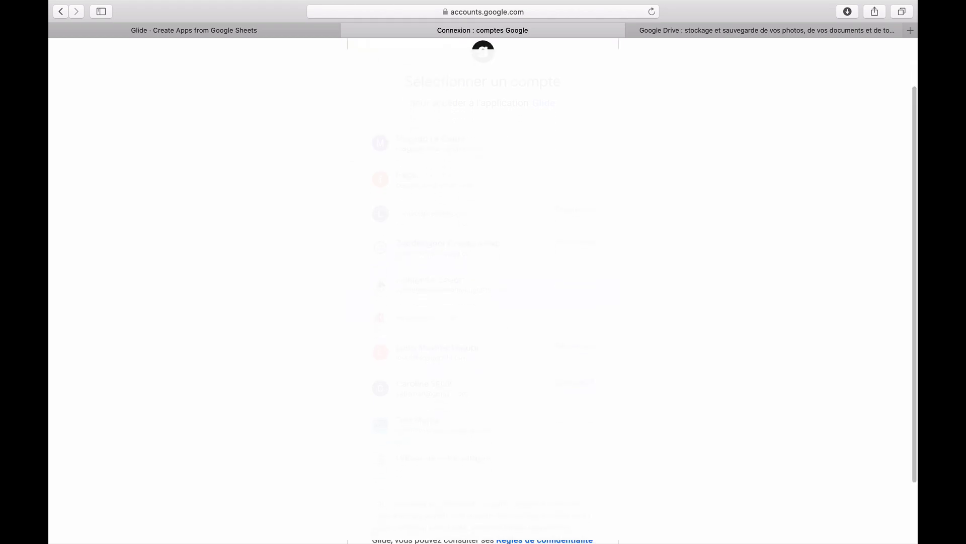
left_click(426, 425)
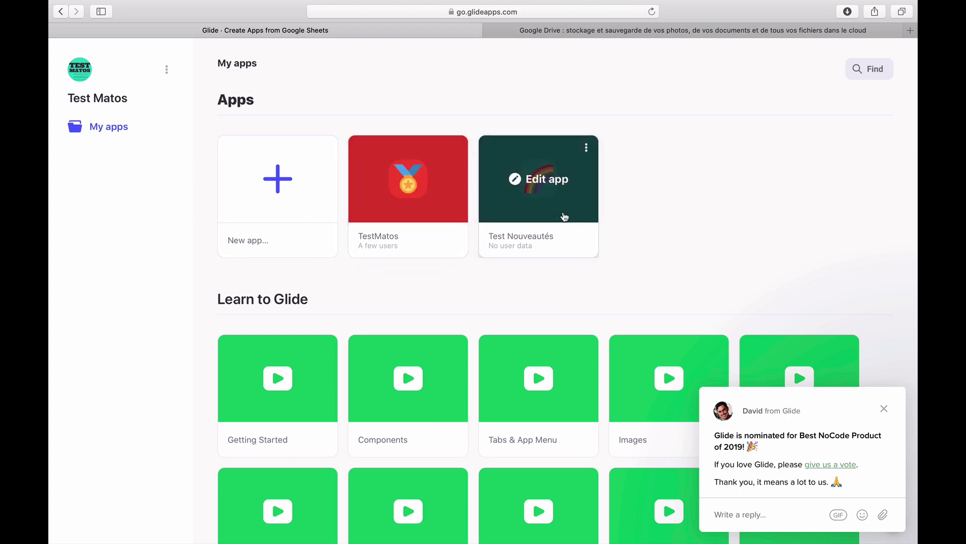
Dismiss the Glide chat message and look through the Learn to Glide, Data Editor and Templates sections.
left_click(884, 409)
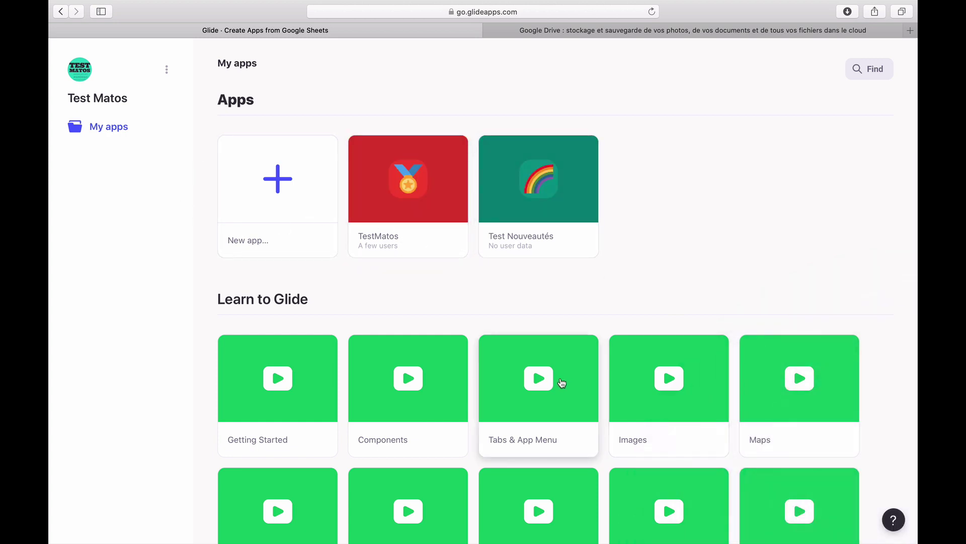
scroll(562, 383, "down", 5)
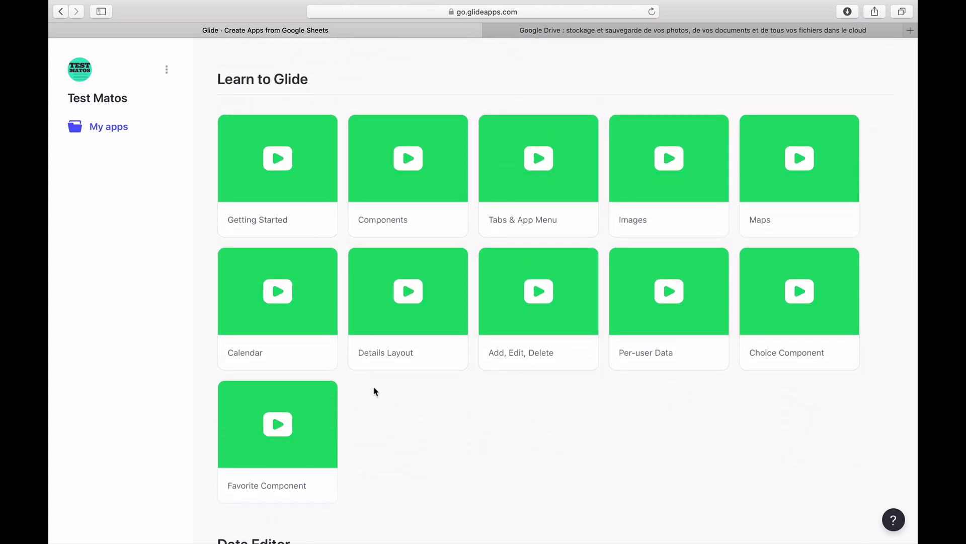
scroll(406, 402, "down", 10)
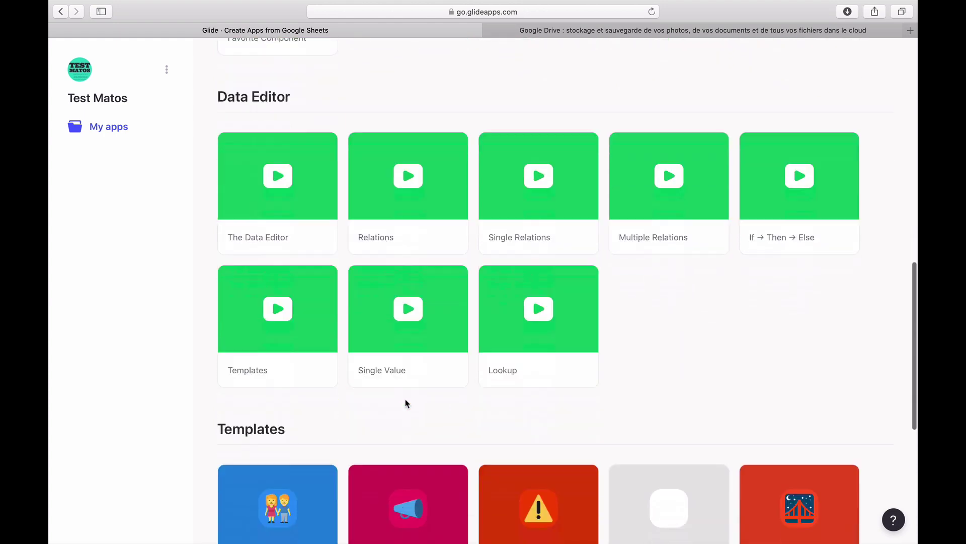
scroll(407, 403, "down", 7)
scroll(406, 403, "up", 2)
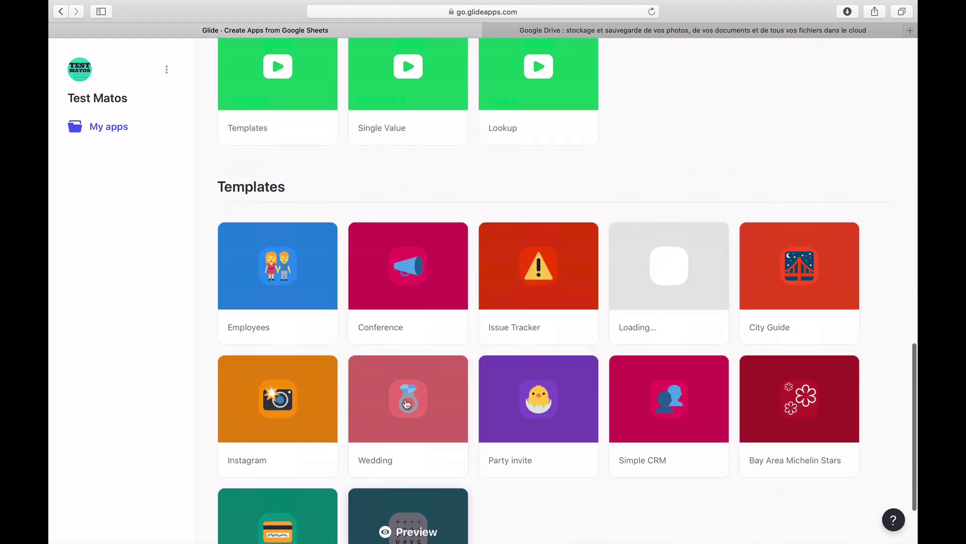
scroll(407, 403, "up", 15)
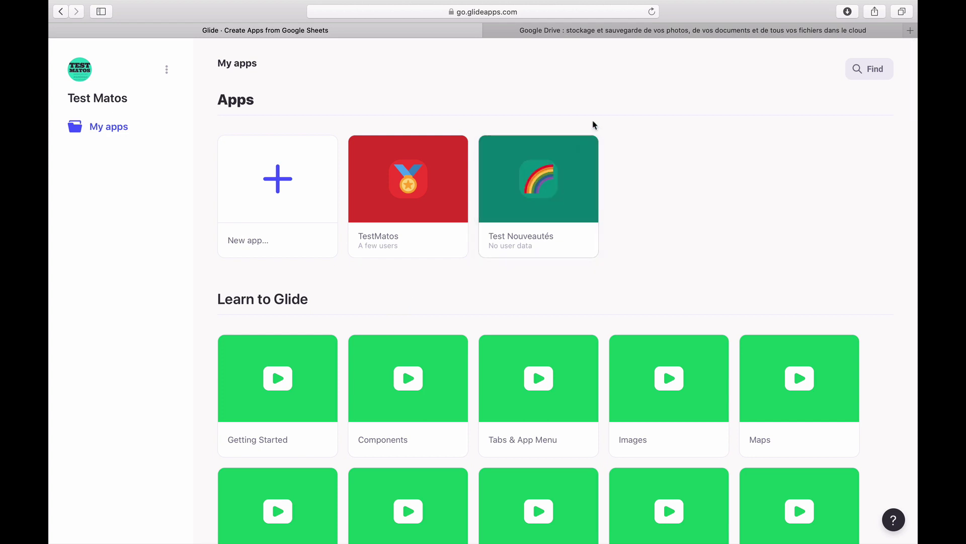
Access the personal Google Drive, switch it to the Test Matos account and check which account is active.
left_click(609, 31)
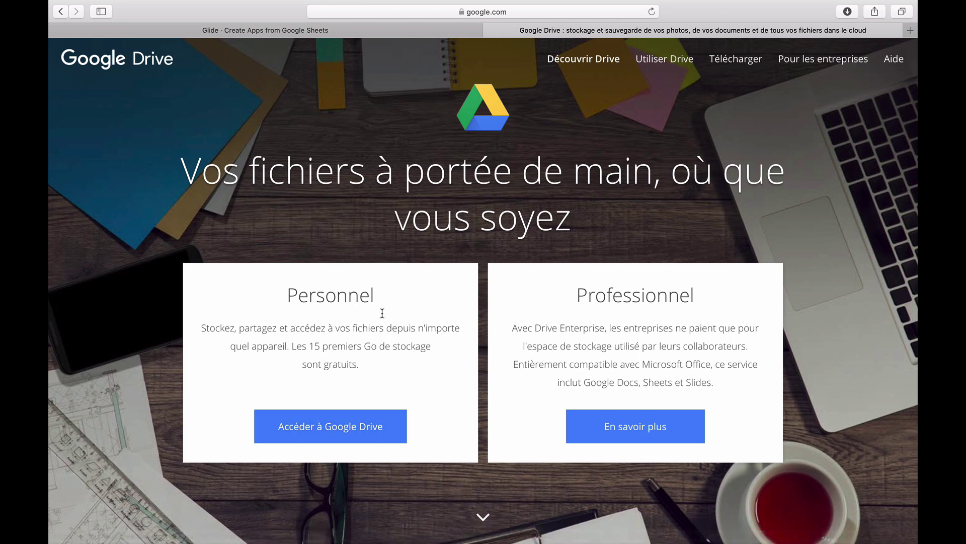
left_click(323, 437)
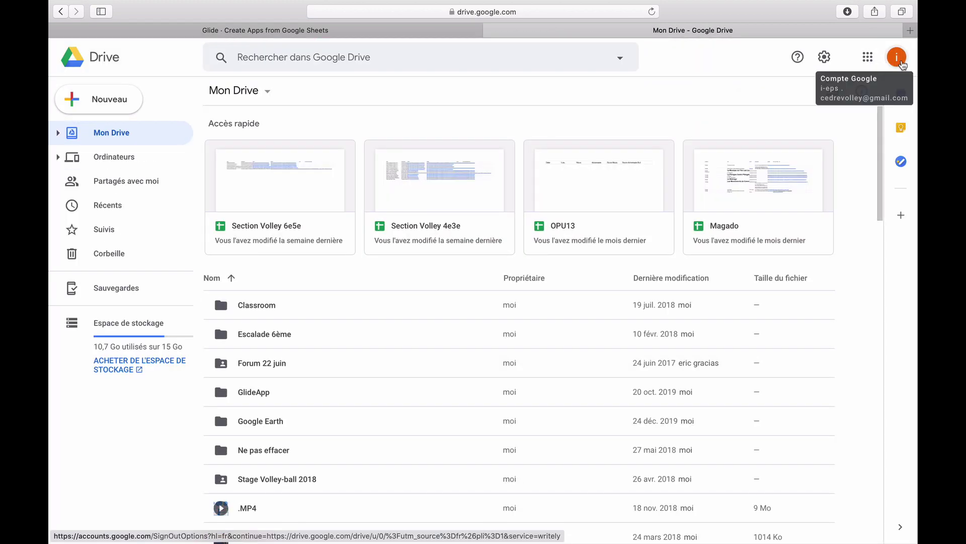
left_click(903, 65)
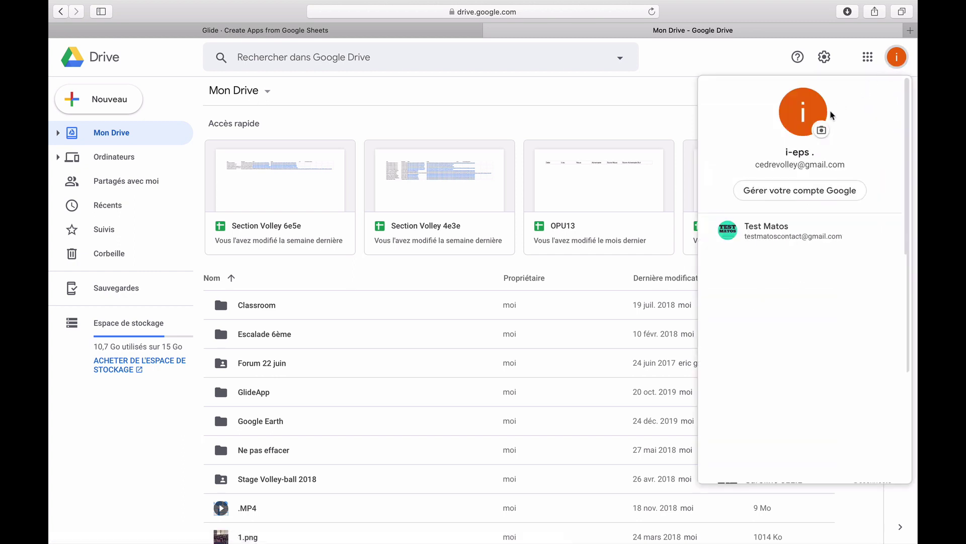
left_click(778, 237)
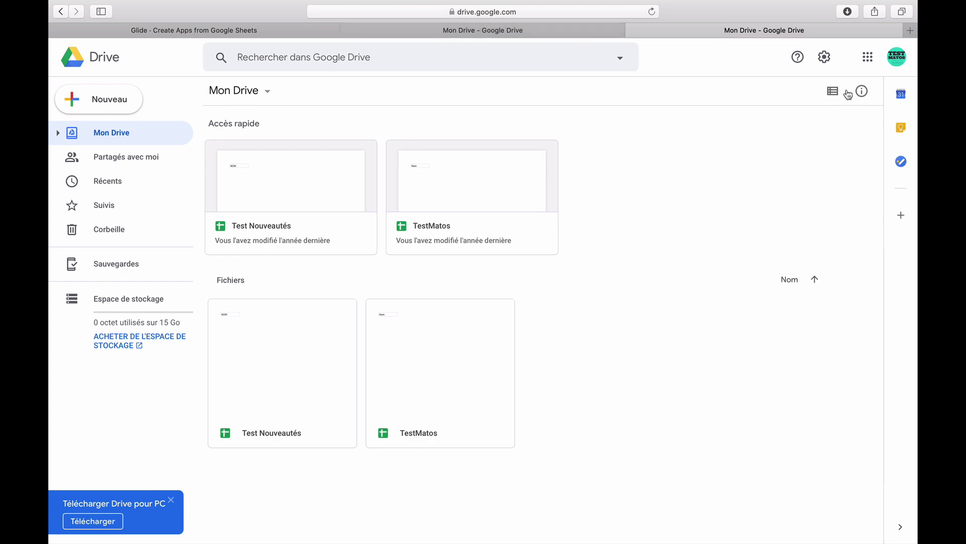
left_click(899, 61)
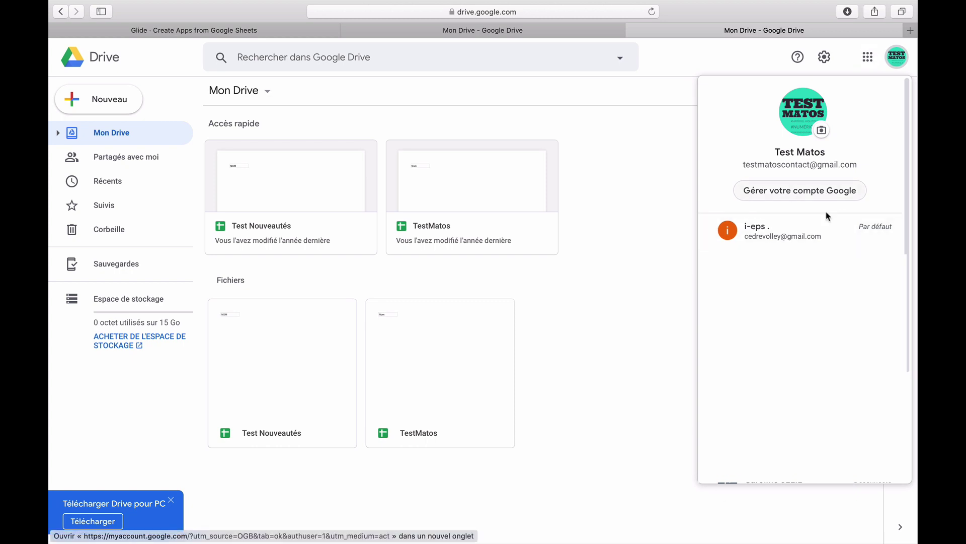
left_click(896, 66)
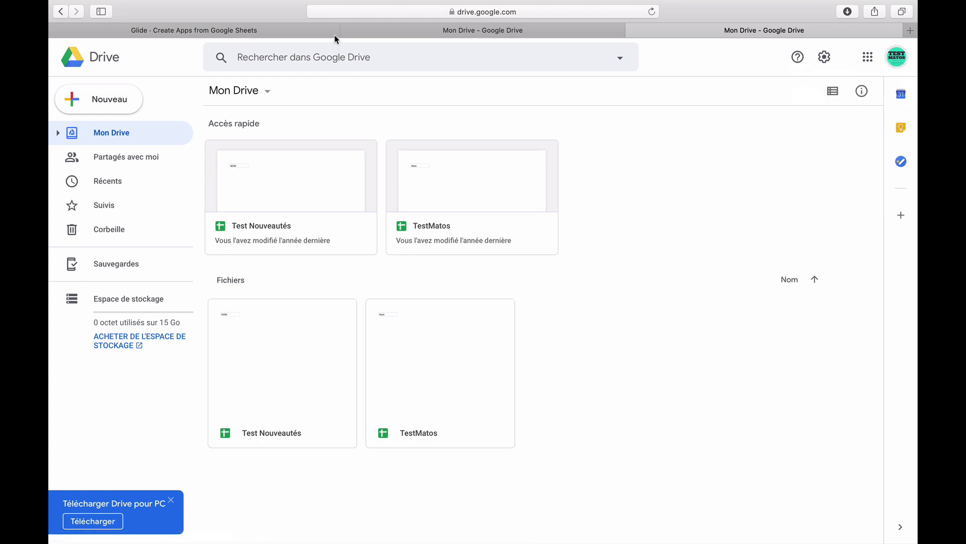
Close the Google Drive page of the other account, keep the Test Matos Drive open and return to Glide's My apps.
left_click(306, 35)
left_click(353, 31)
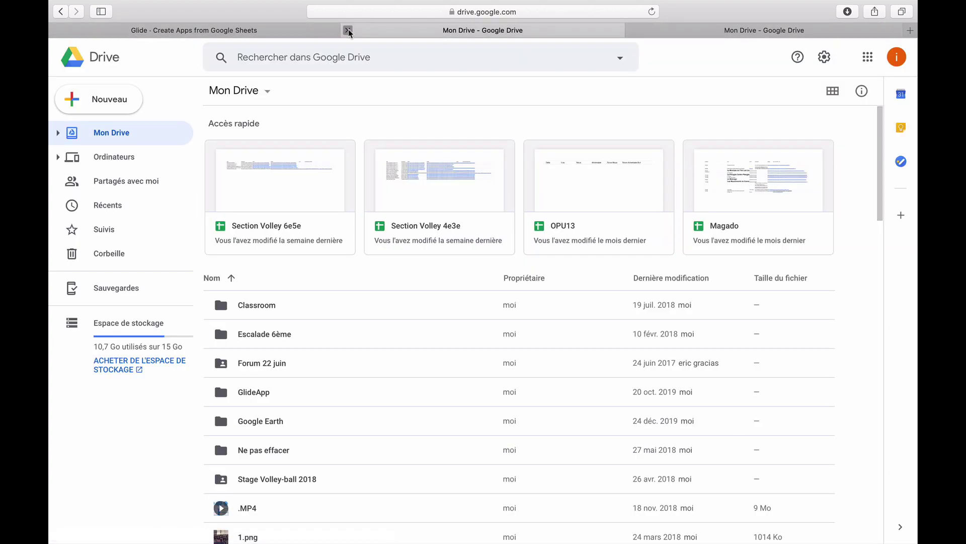
left_click(348, 31)
left_click(297, 29)
left_click(424, 30)
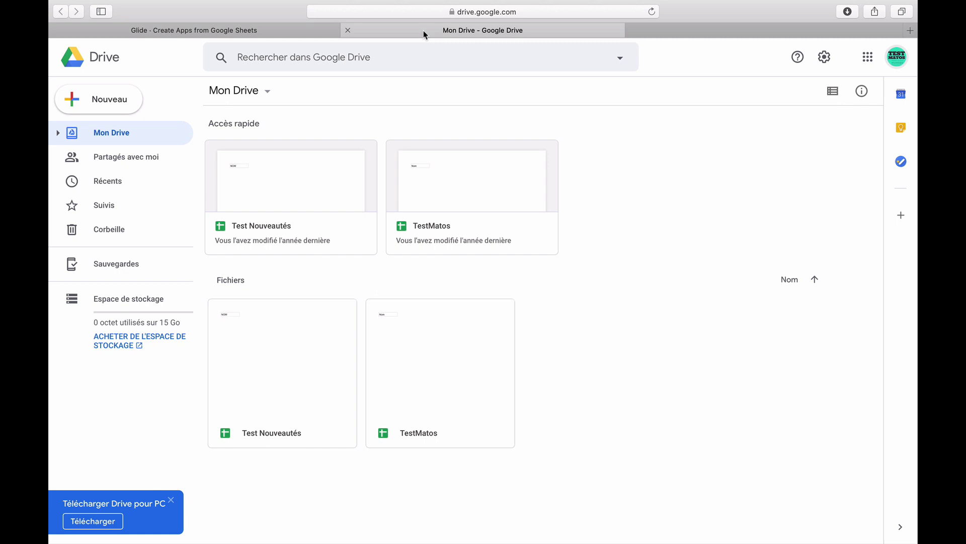
left_click(304, 32)
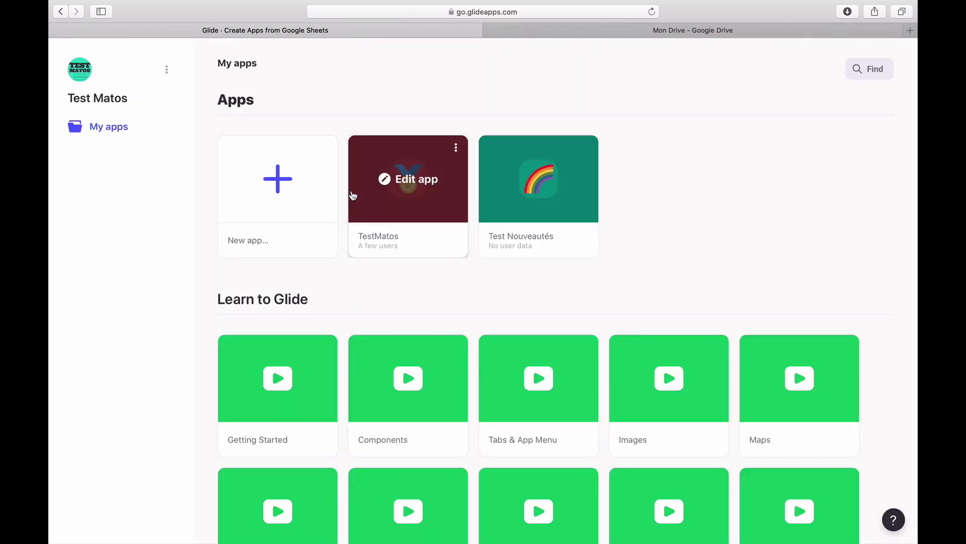
Create a blank Google Sheets spreadsheet in the Test Matos Google Drive.
left_click(566, 35)
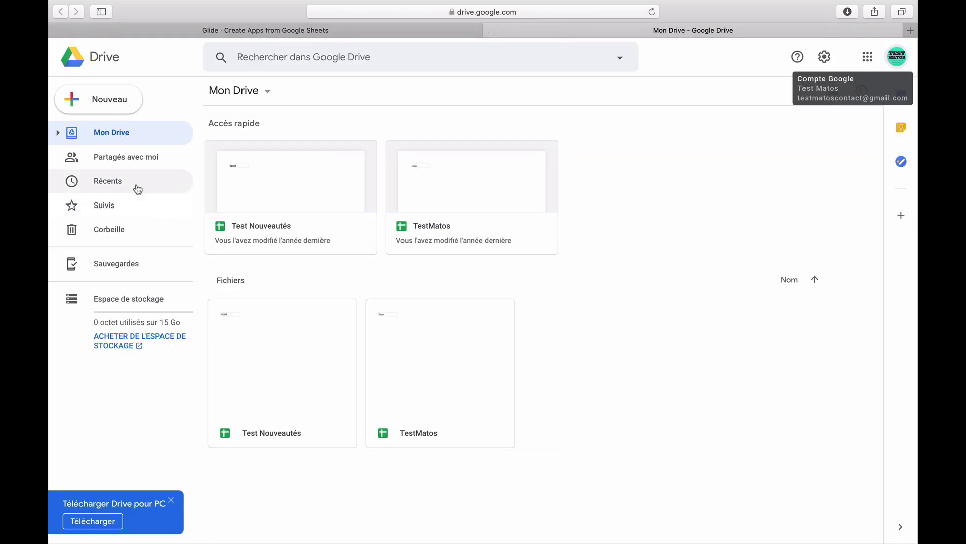
left_click(101, 107)
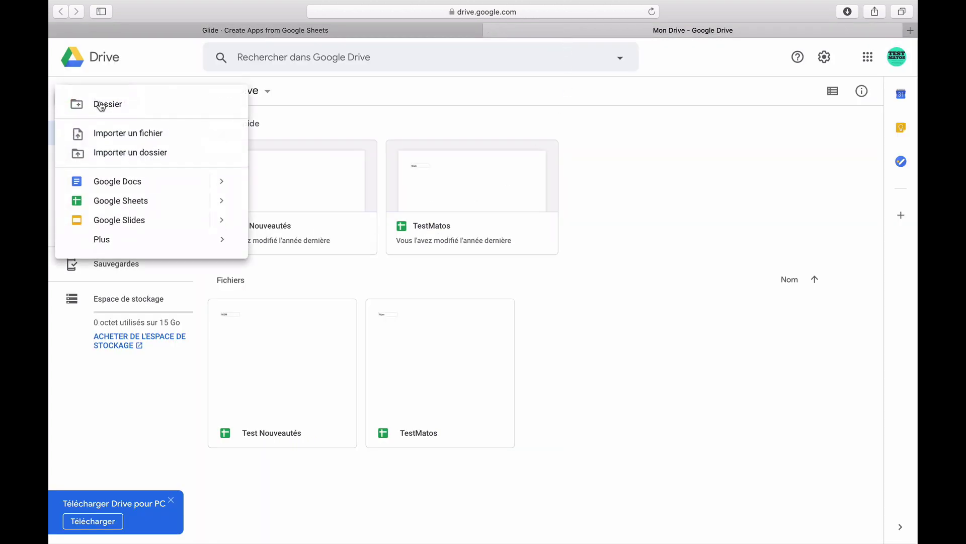
left_click(110, 202)
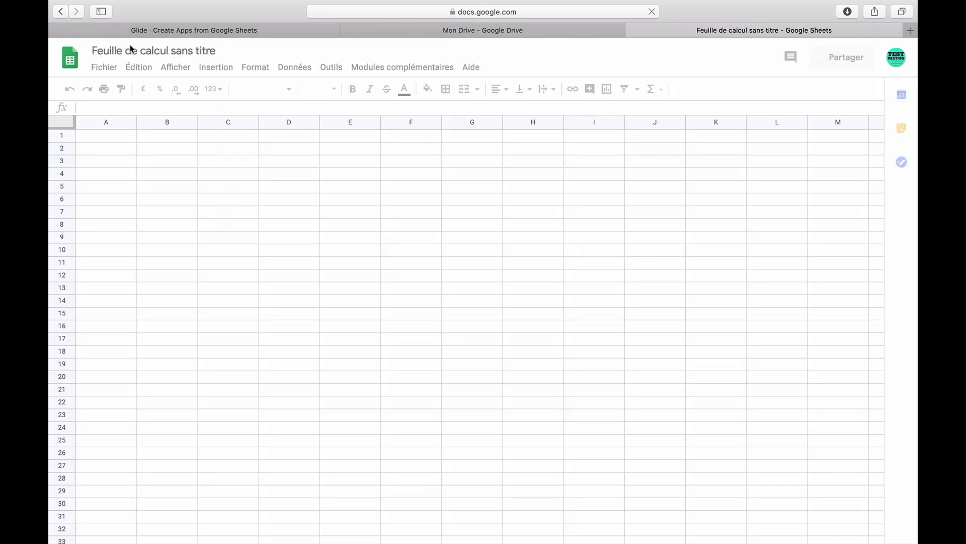
Rename the untitled spreadsheet as TutorielTestMatos.
left_click(146, 50)
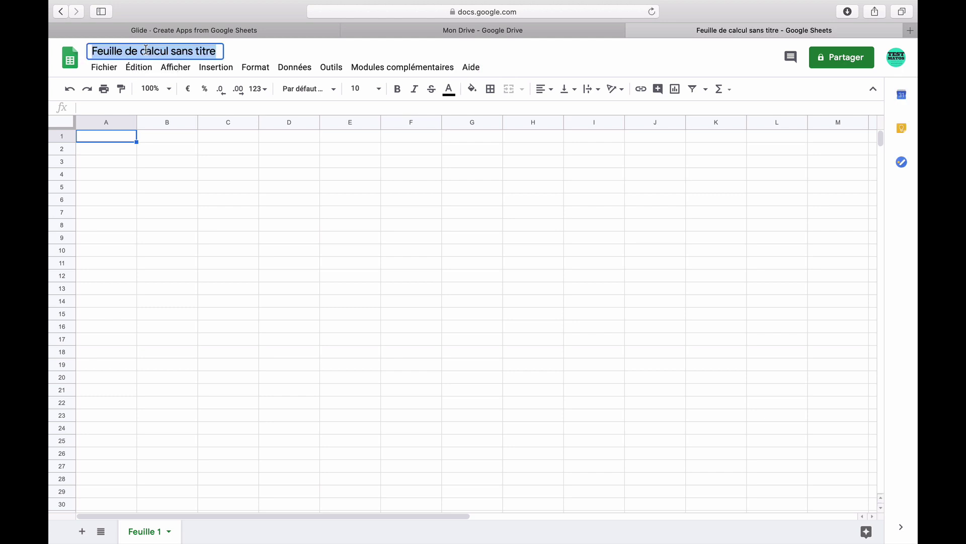
type("Tot")
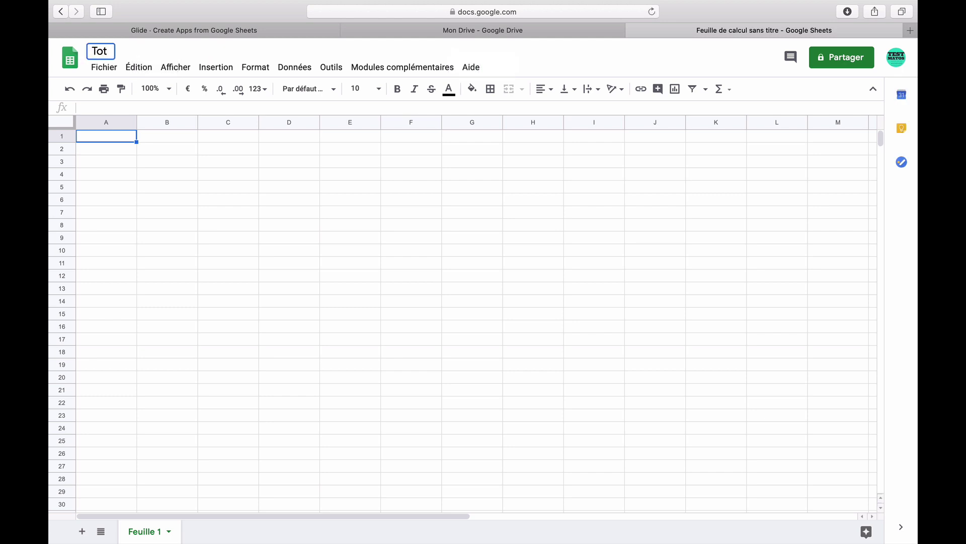
key("BackSpace")
key("BackSpace")
type("utorielTestMati")
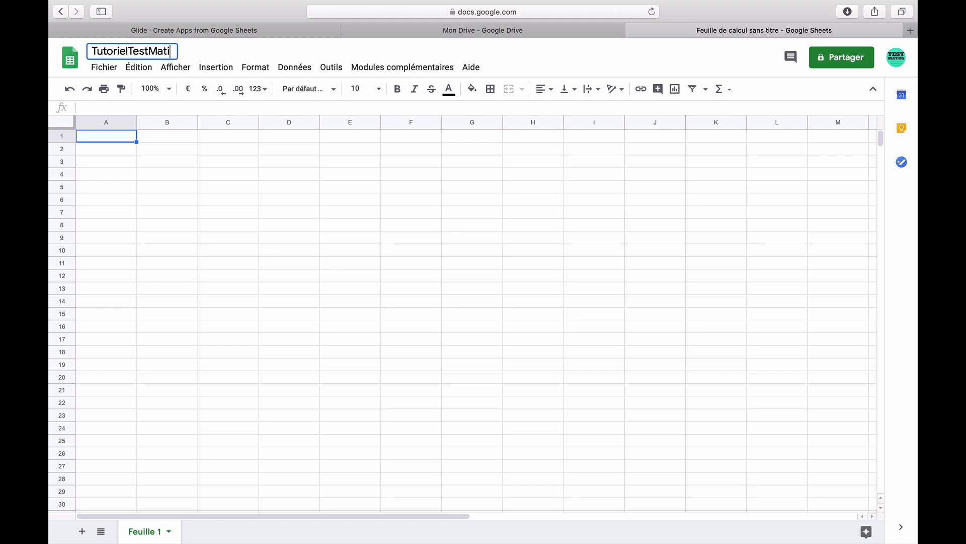
key("BackSpace")
type("os")
key("Return")
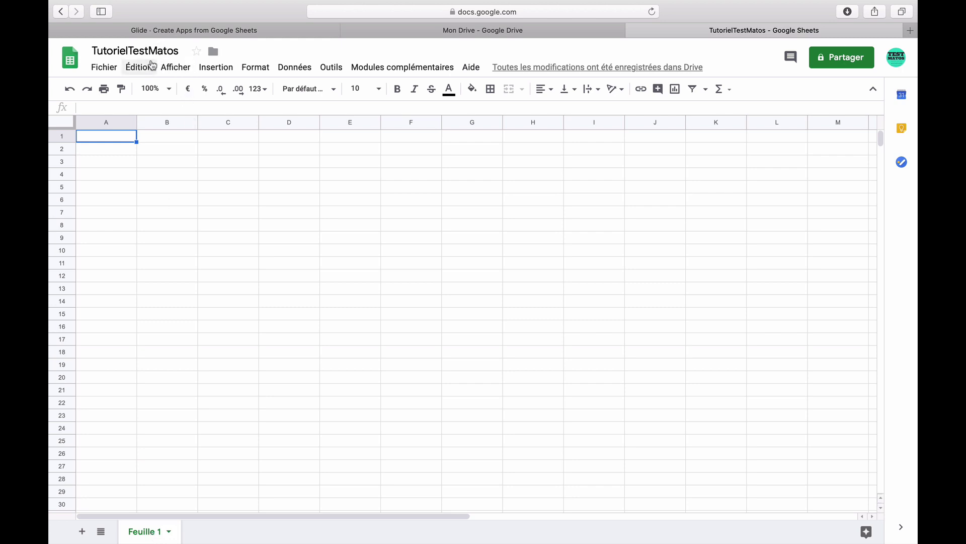
Try to create a new Glide app from the empty TutorielTestMatos spreadsheet.
left_click(184, 31)
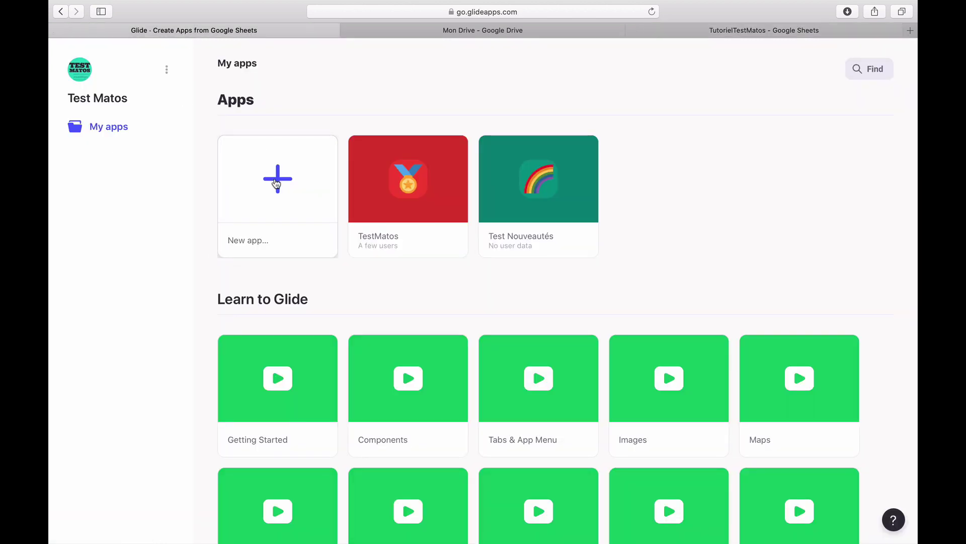
left_click(276, 183)
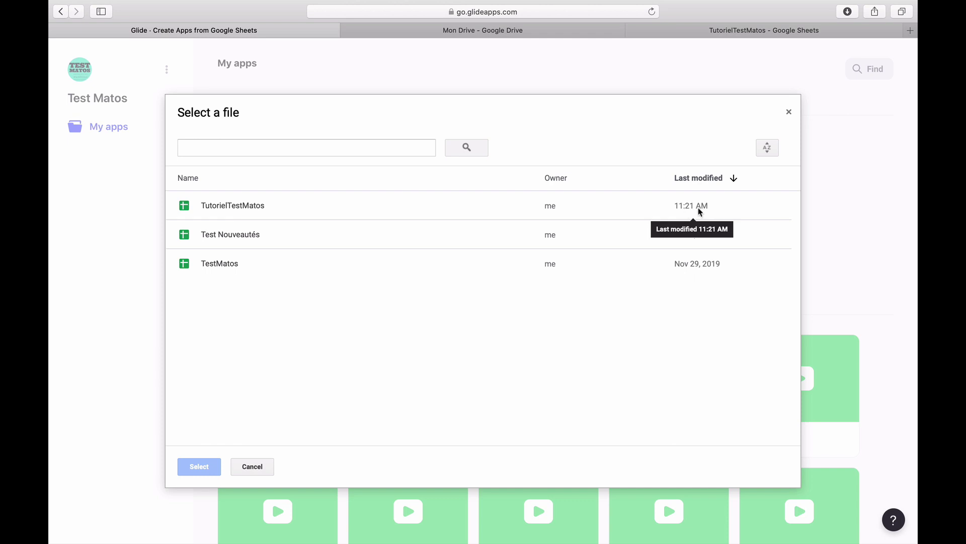
left_click(249, 205)
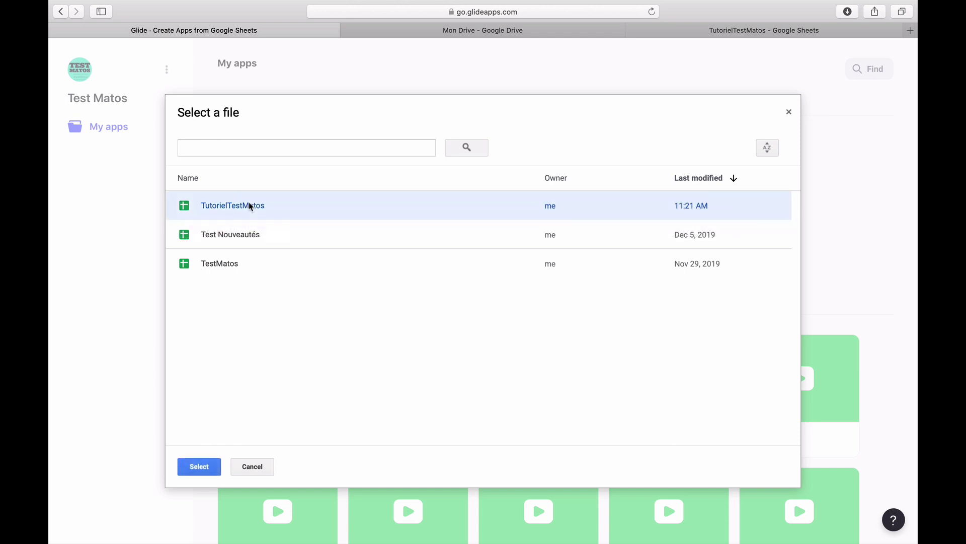
left_click(203, 470)
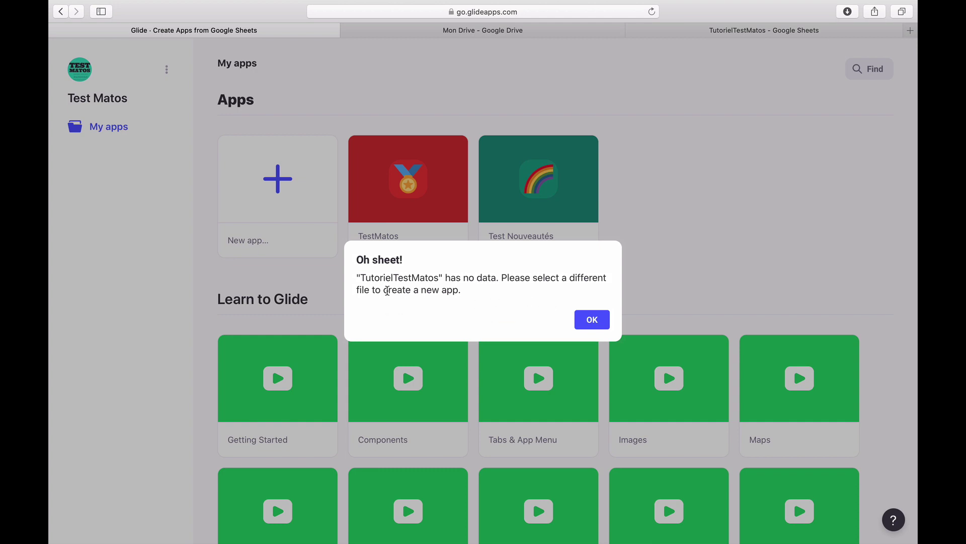
left_click(593, 320)
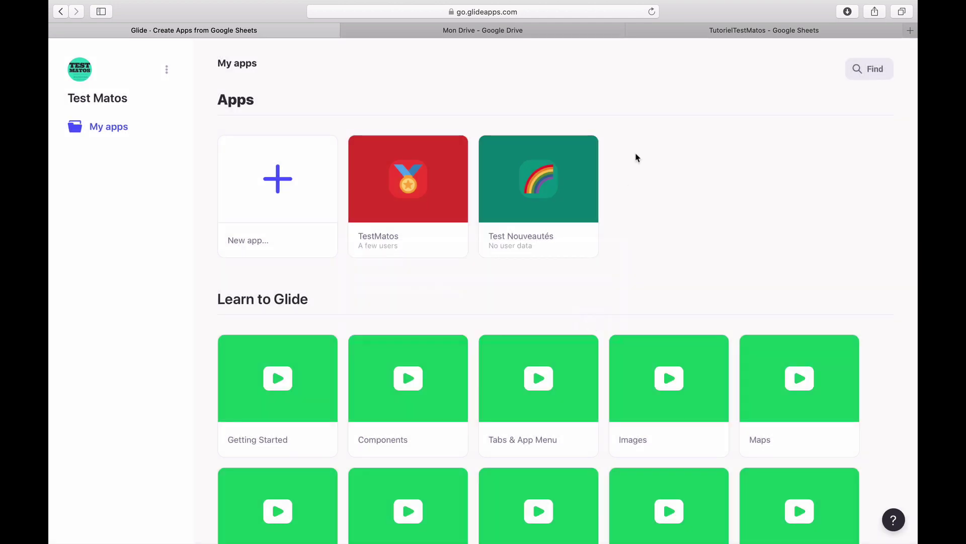
Return to the TutorielTestMatos spreadsheet and enter the header Titre in cell A1.
left_click(682, 31)
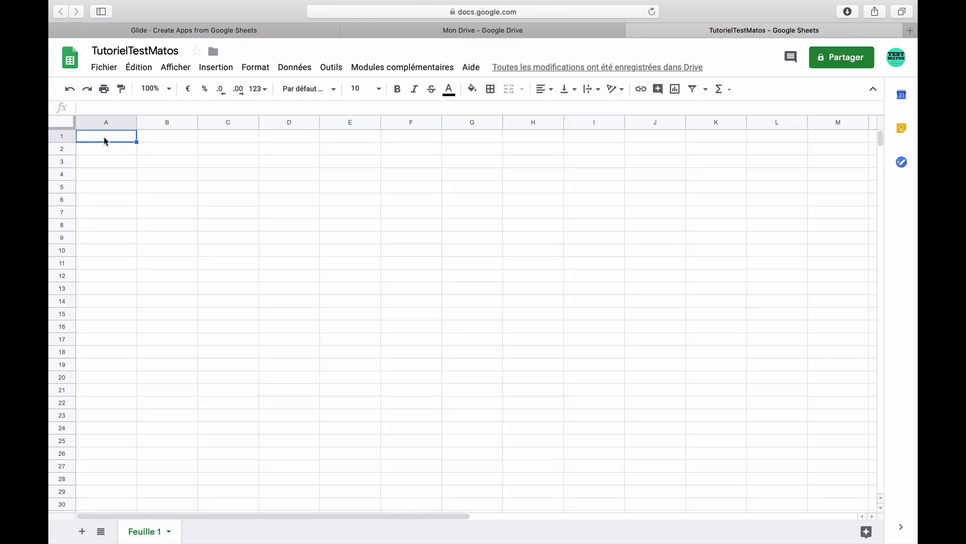
double_click(121, 139)
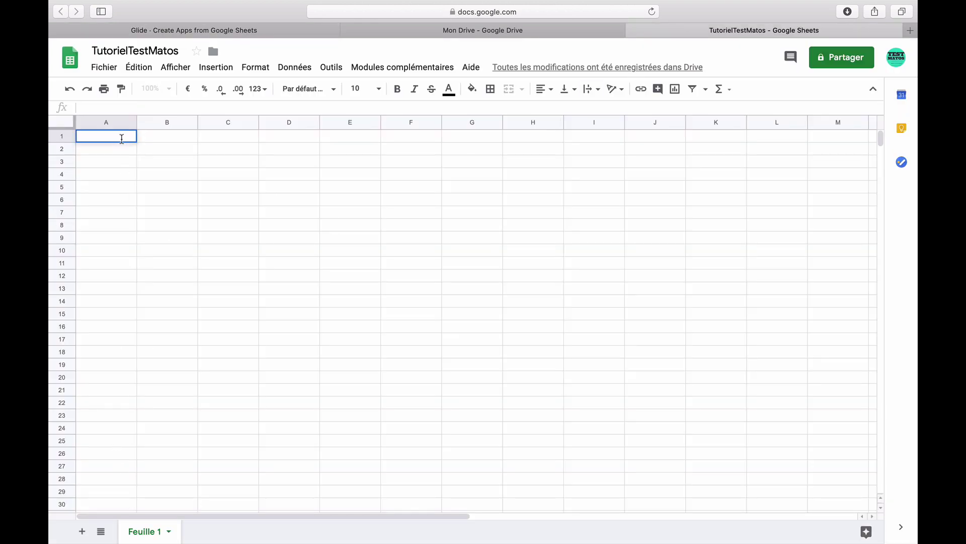
type("Tore")
key("BackSpace")
key("Tab")
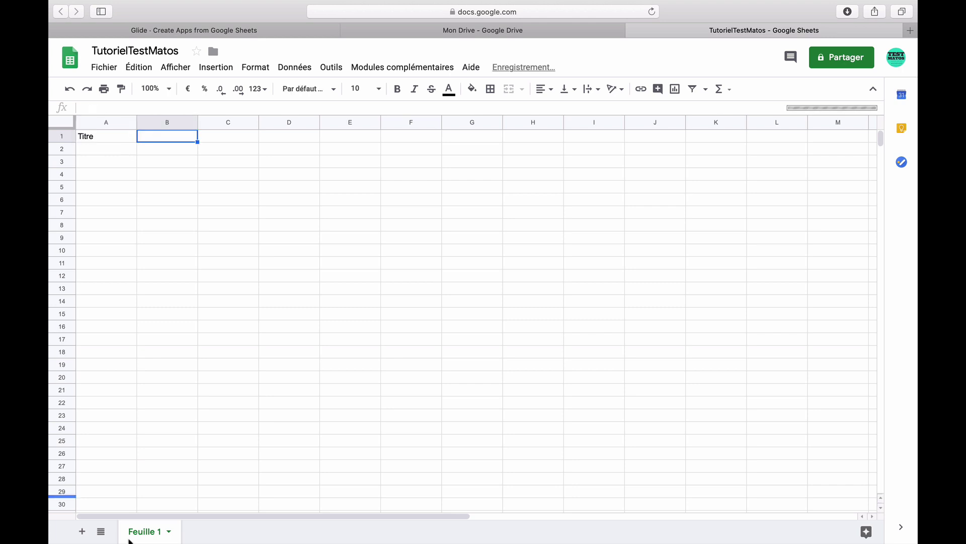
Rename the sheet Feuille 1 as Accueil.
double_click(149, 533)
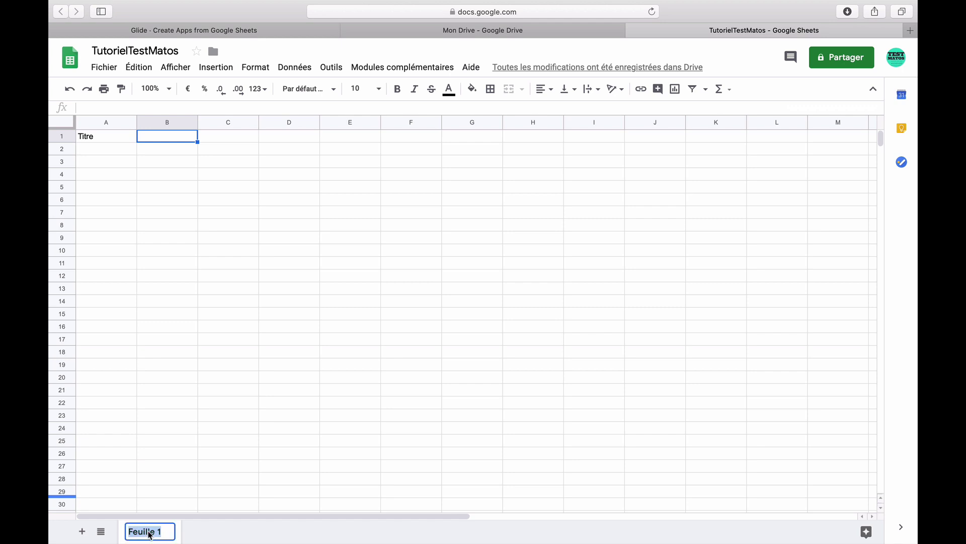
type("Accueil$")
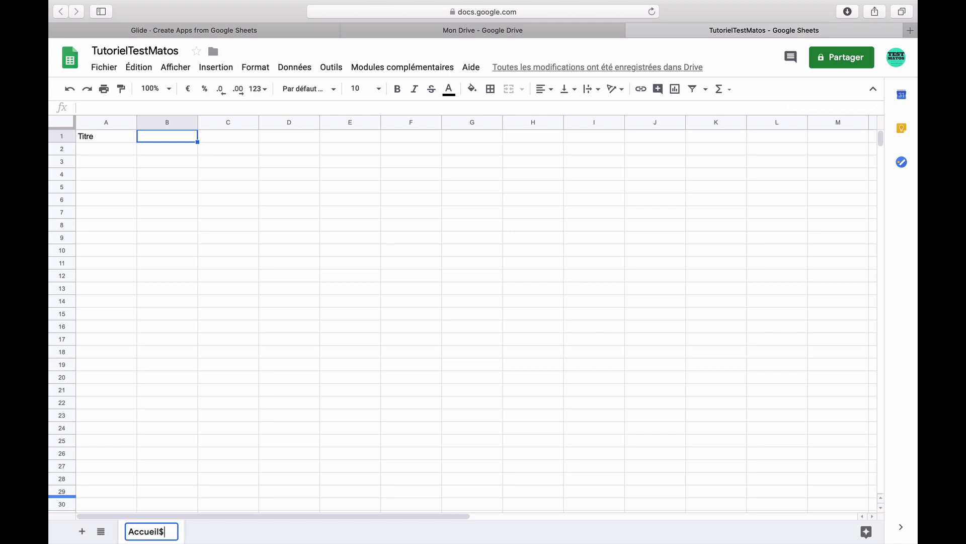
key("BackSpace")
key("Return")
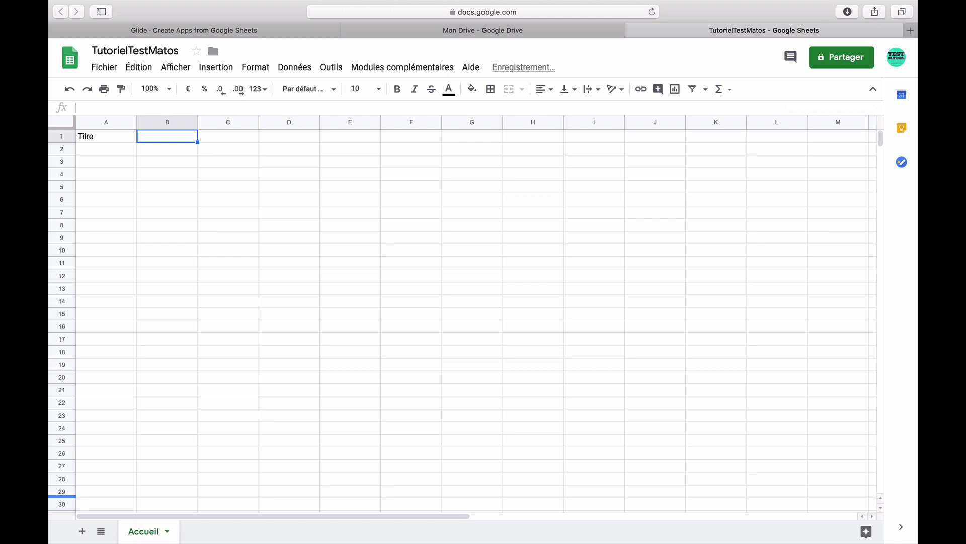
Create a new Glide app from the TutorielTestMatos spreadsheet and compare its layout with the sheet.
left_click(314, 33)
left_click(311, 172)
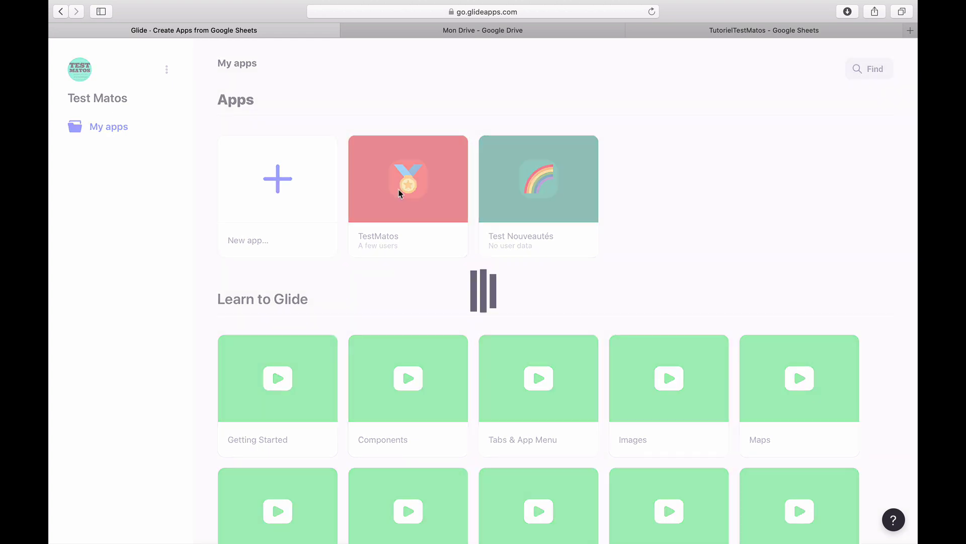
double_click(264, 209)
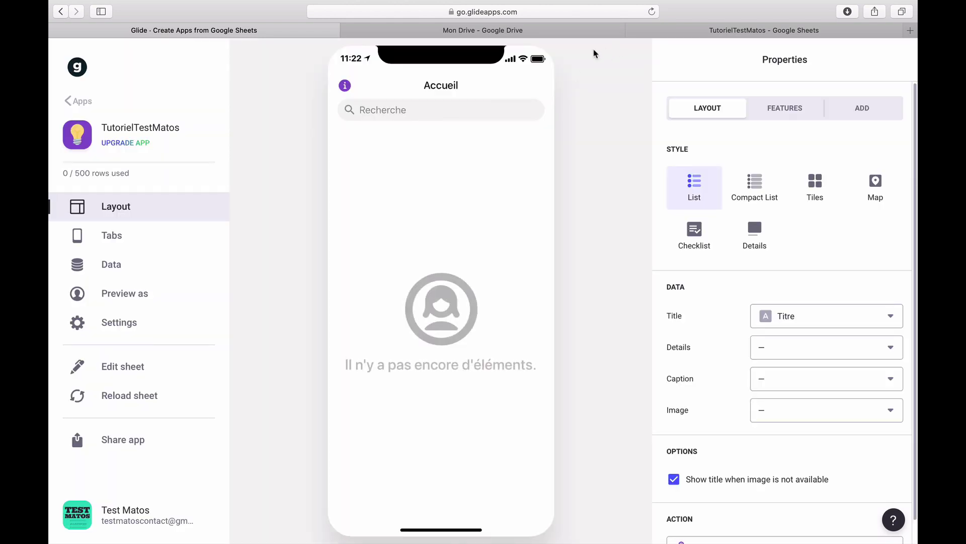
left_click(703, 35)
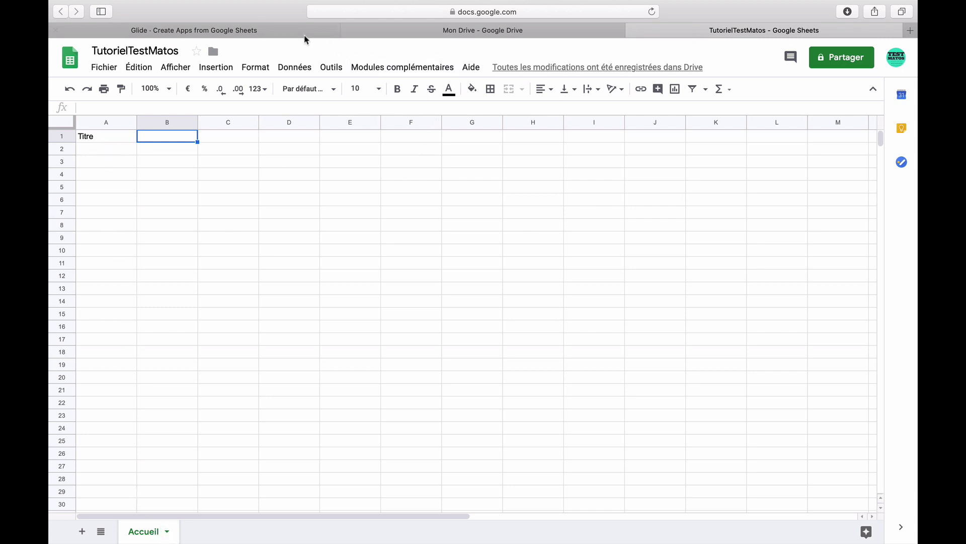
left_click(275, 35)
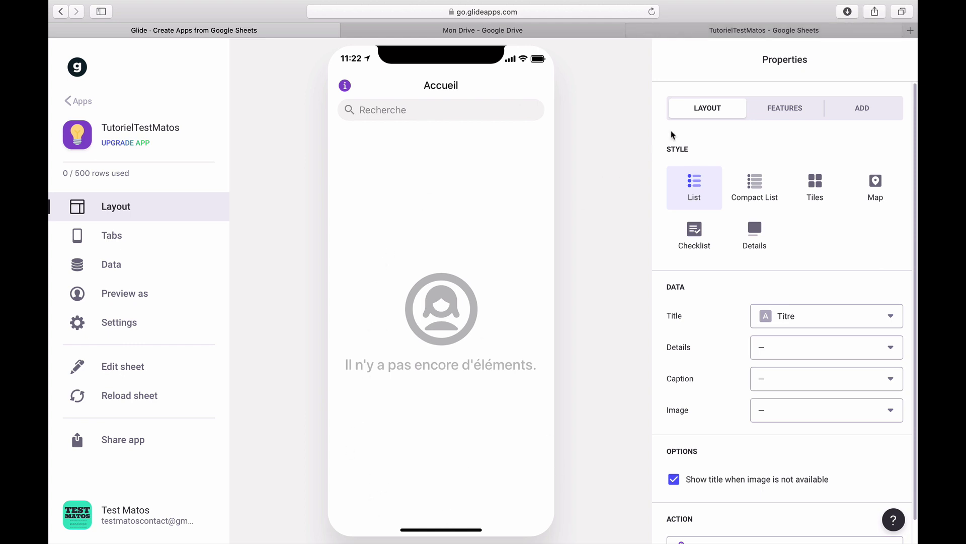
Add a second sheet to the TutorielTestMatos spreadsheet and name it Tutoriel vidéo.
left_click(726, 32)
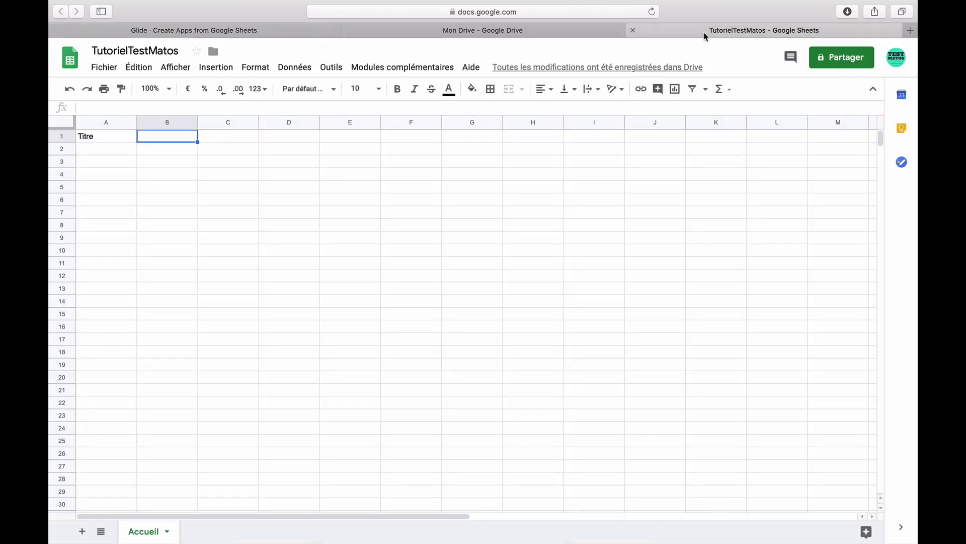
left_click(81, 535)
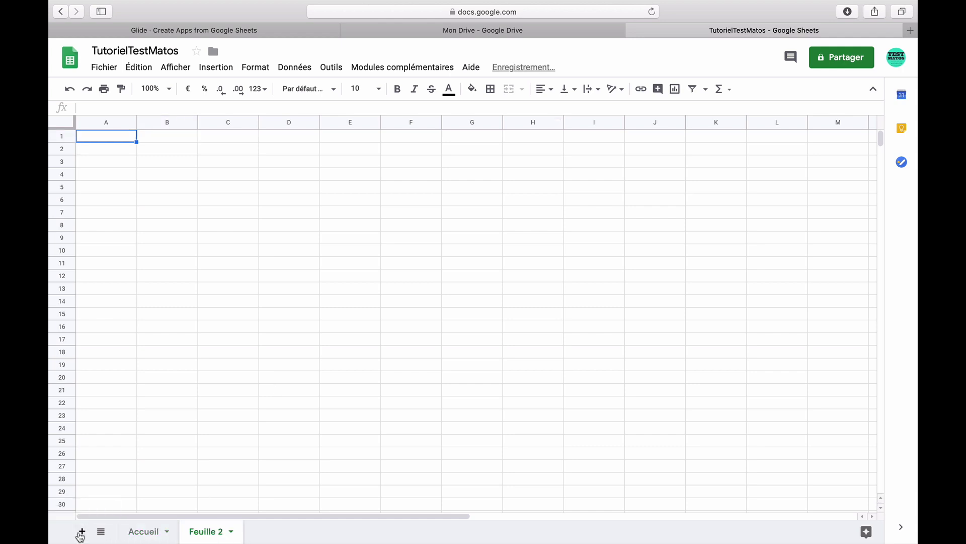
double_click(210, 534)
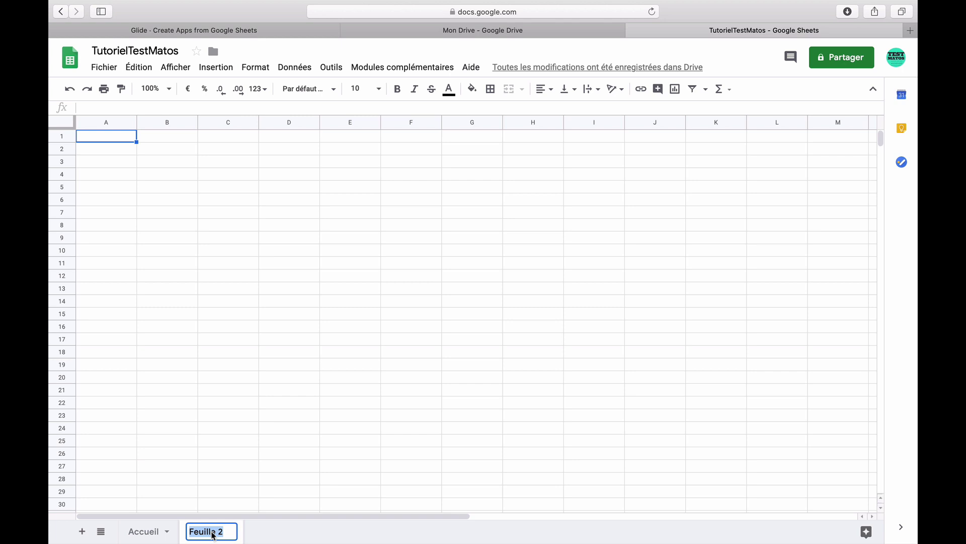
type("Turorie")
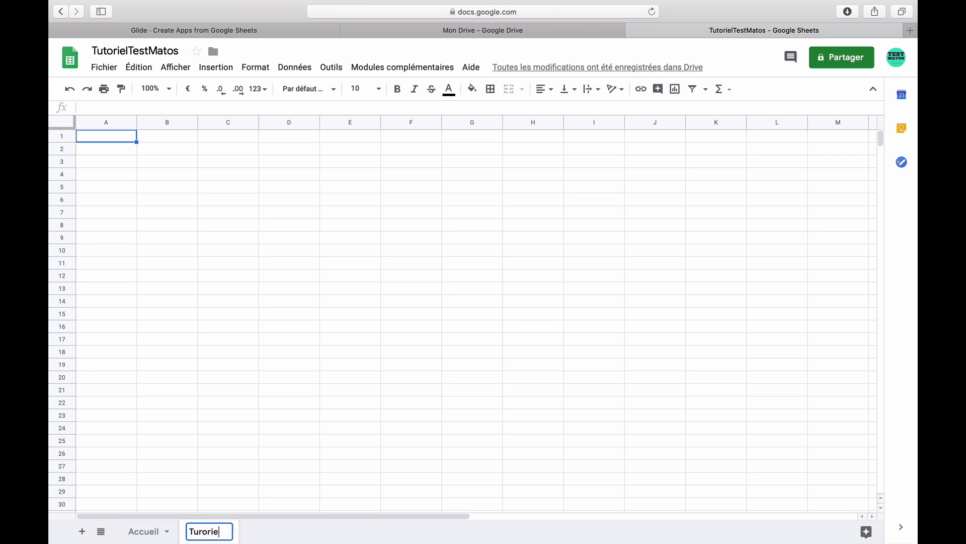
type("l vidéo")
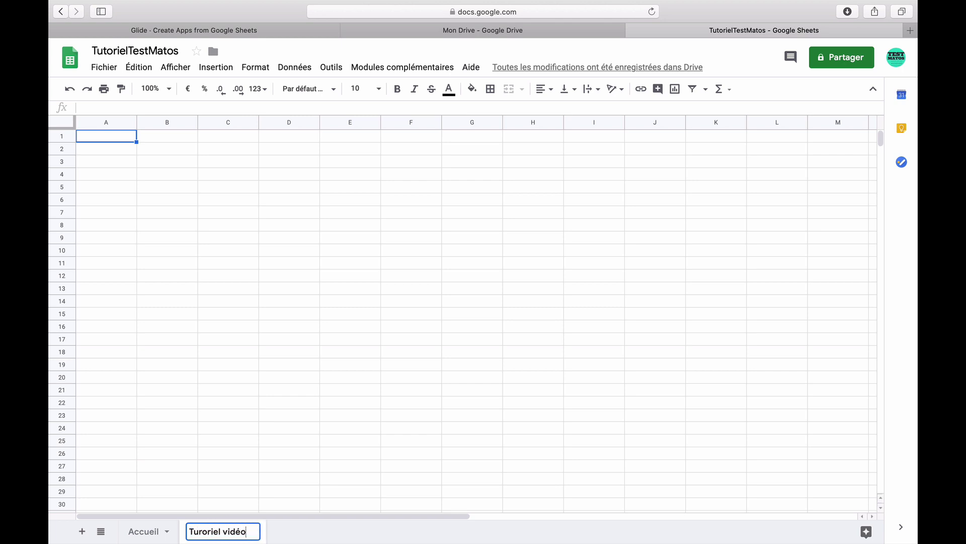
key("Return")
Add a third sheet to the spreadsheet and name it Agenda.
left_click(82, 532)
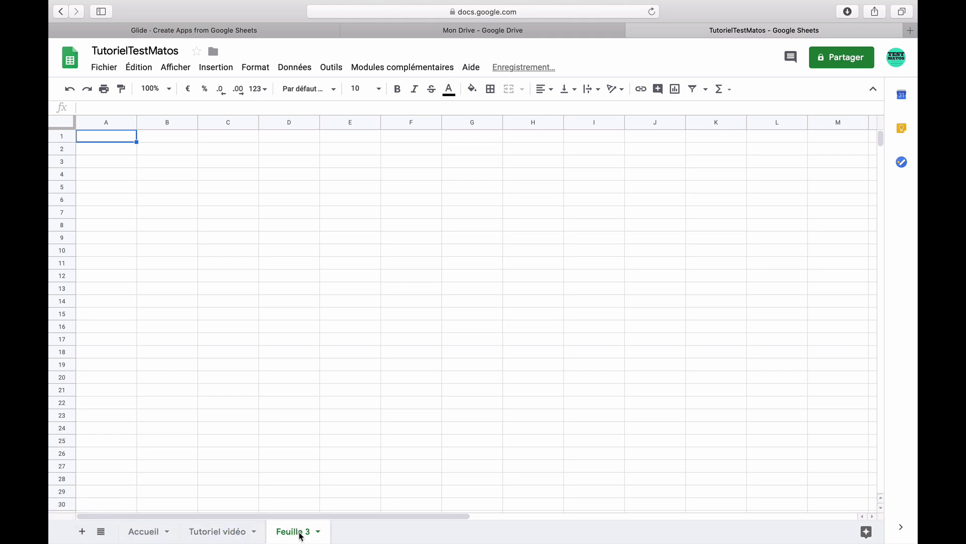
double_click(300, 535)
type("Agende")
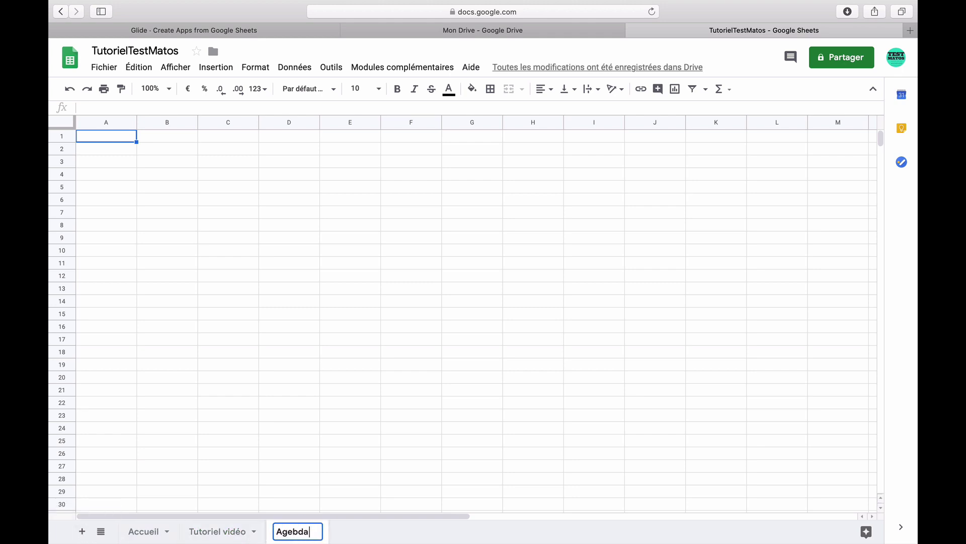
key("BackSpace")
key("BackSpace")
key("BackSpace")
type("nda")
key("Return")
Check the three sheets, return to Accueil and replace the header in cell A1 with Logo.
left_click(213, 531)
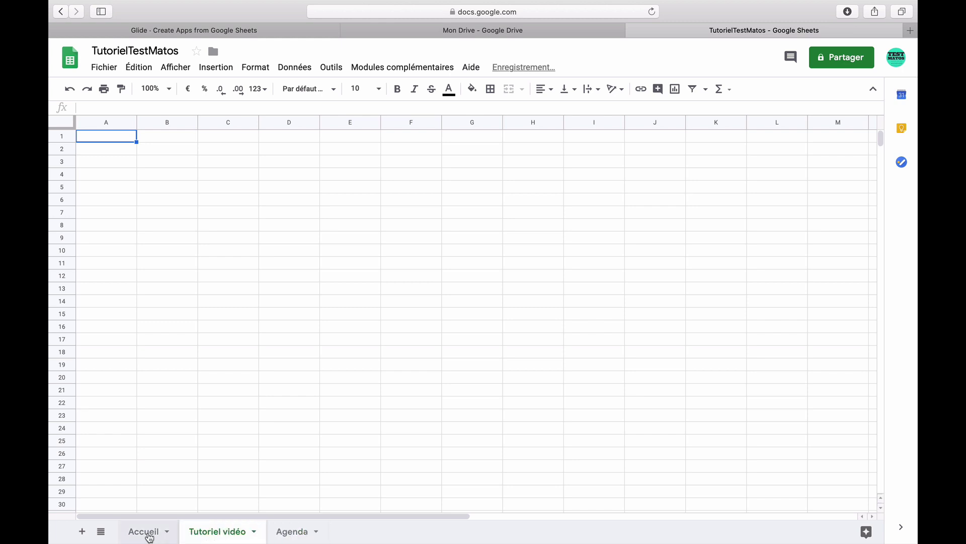
left_click(151, 533)
left_click(201, 533)
left_click(285, 534)
left_click(157, 531)
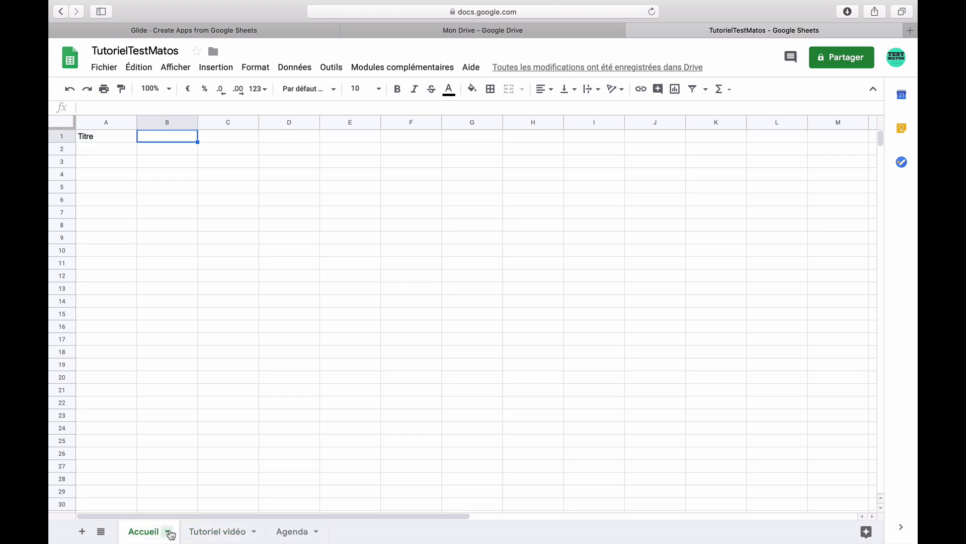
double_click(121, 141)
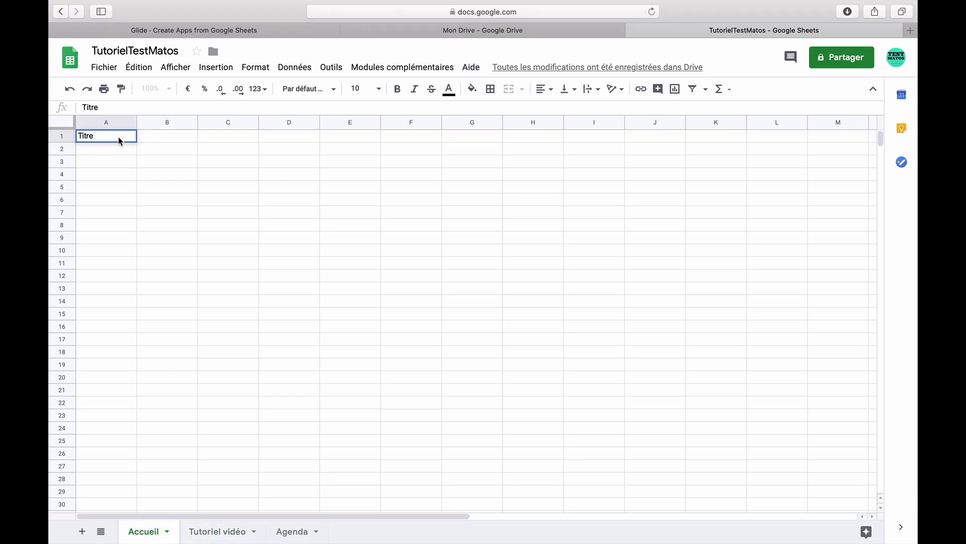
key("BackSpace")
key("BackSpace")
key("BackSpace")
key("BackSpace")
key("BackSpace")
type("Logo")
key("Tab")
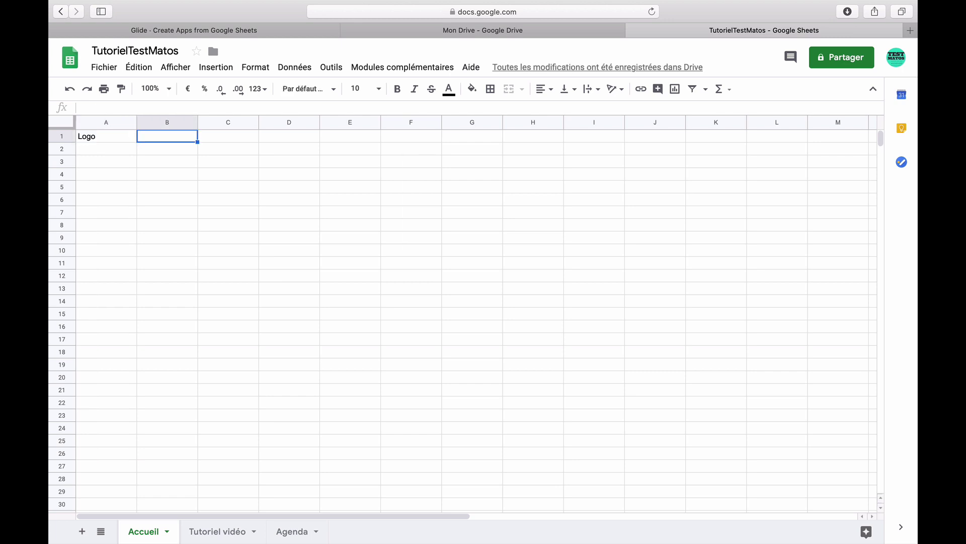
Enter the header Message in cell B1 of the Accueil sheet.
type("MEssage")
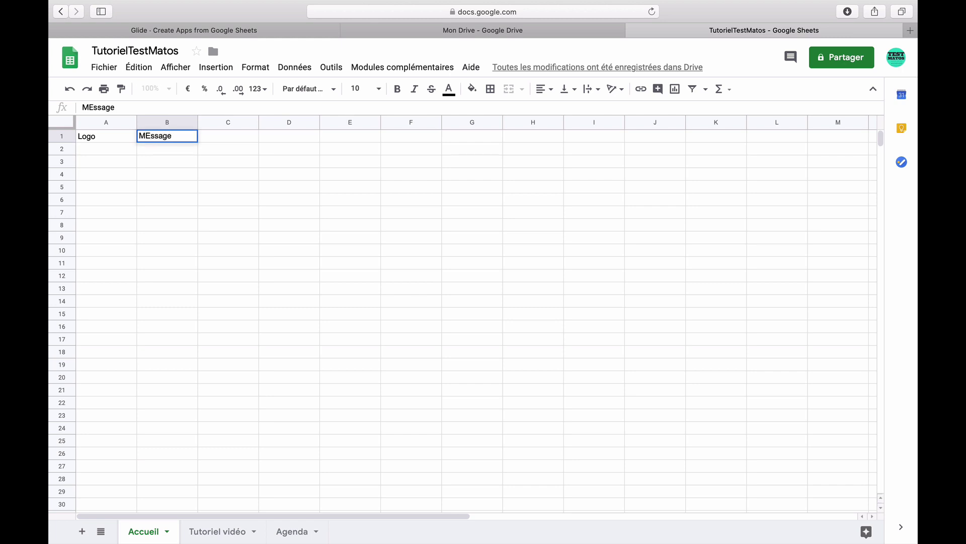
key("BackSpace")
key("BackSpace")
key("BackSpace")
key("BackSpace")
key("BackSpace")
type("essage")
key("Tab")
Enter the header Lien in cell C1 of the Accueil sheet and select cell A2 under Logo.
type("L")
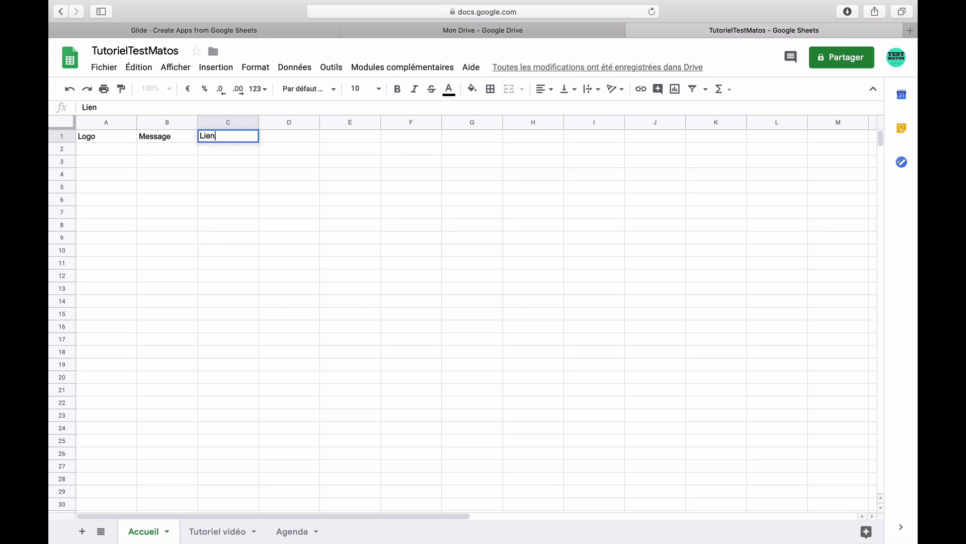
type("ien")
key("Tab")
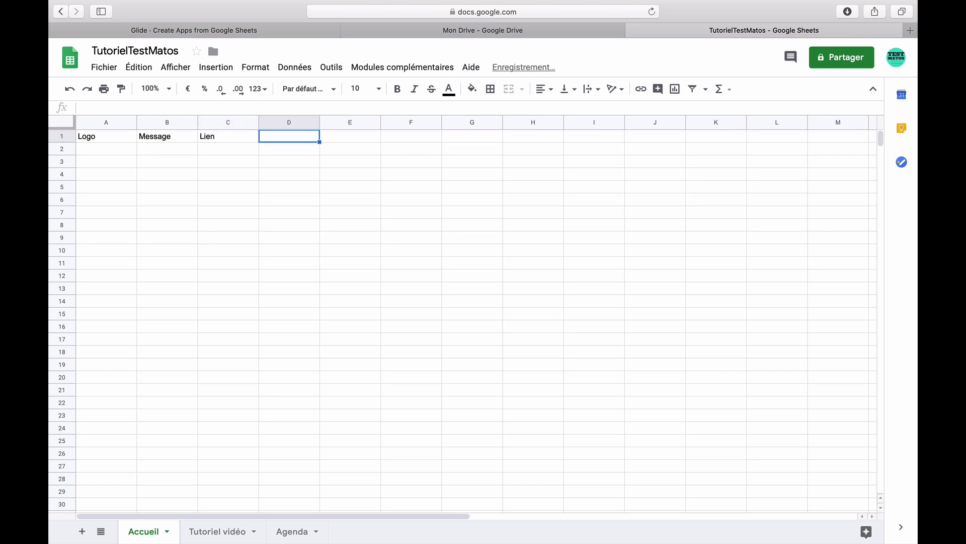
key("Return")
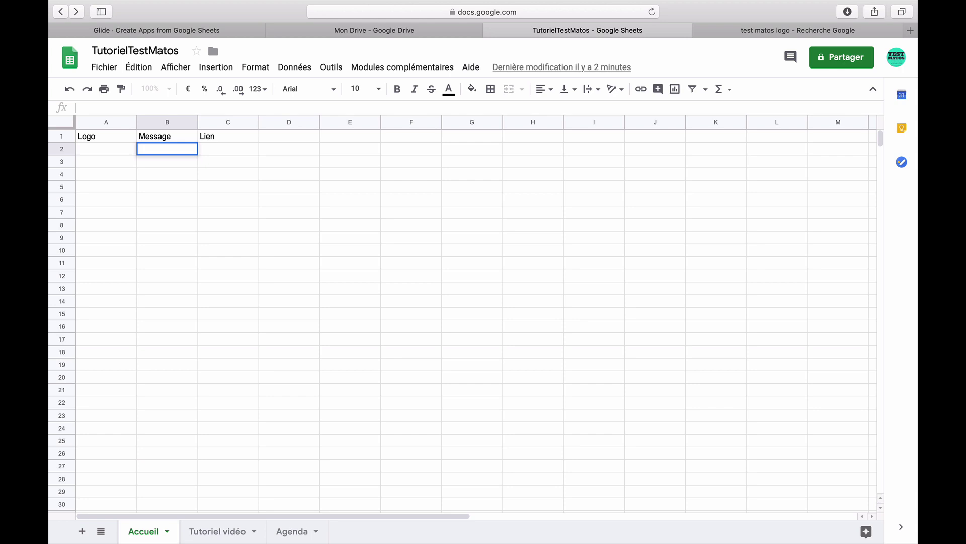
left_click(91, 152)
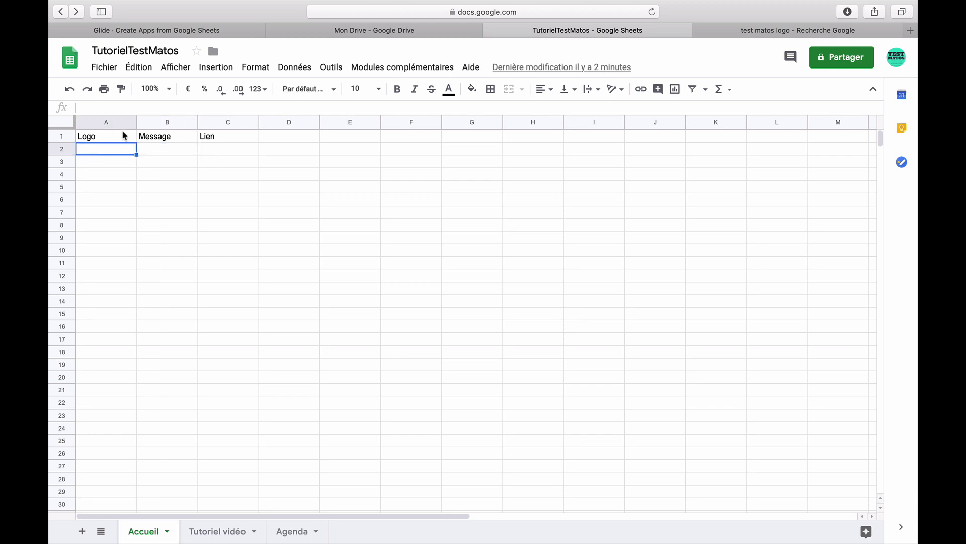
Copy the image address of the turquoise Test Matos logo from the Google Images results.
left_click(746, 33)
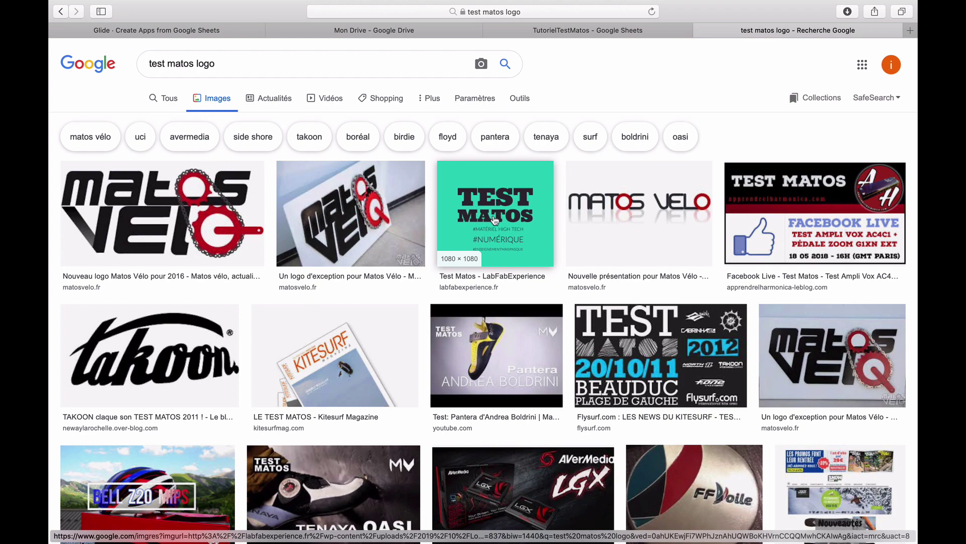
left_click(495, 220)
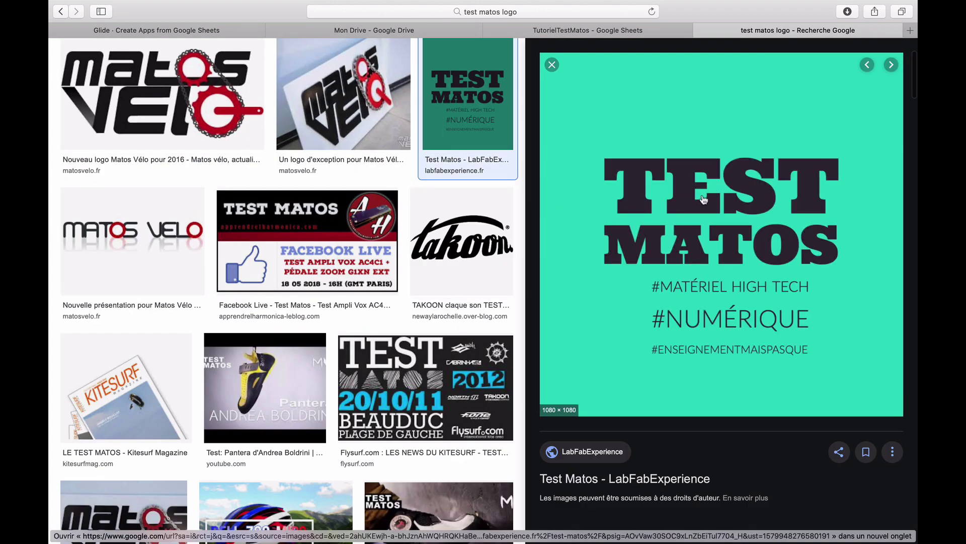
right_click(703, 200)
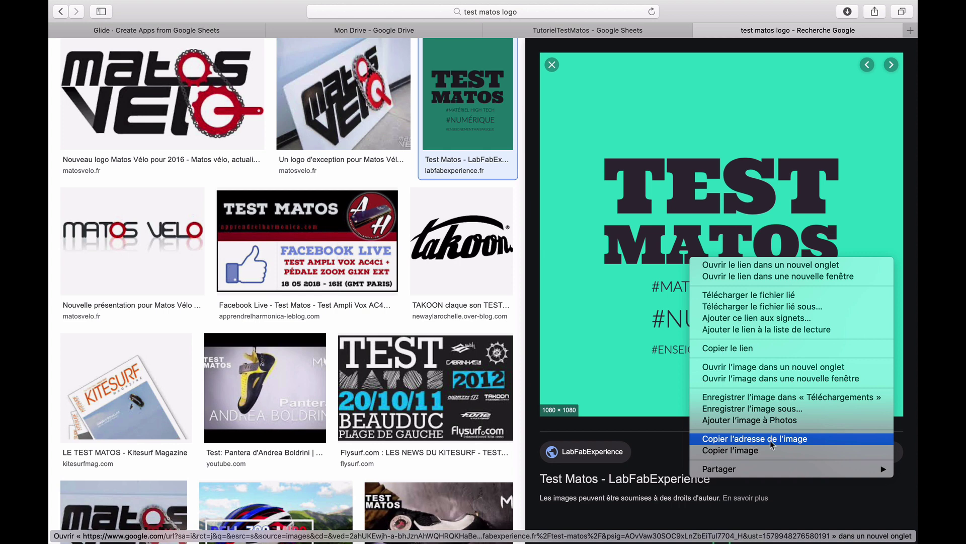
left_click(784, 440)
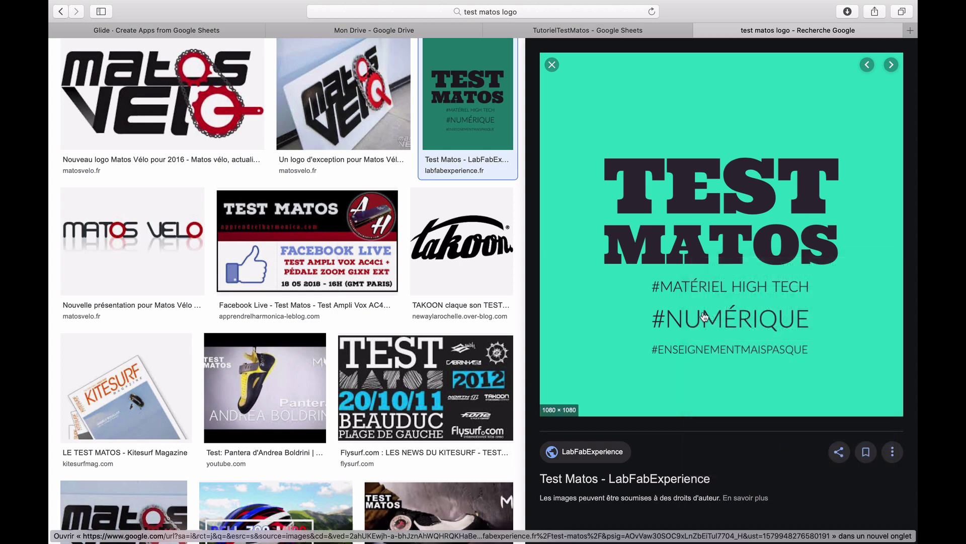
left_click(551, 31)
key("super+v")
key("BackSpace")
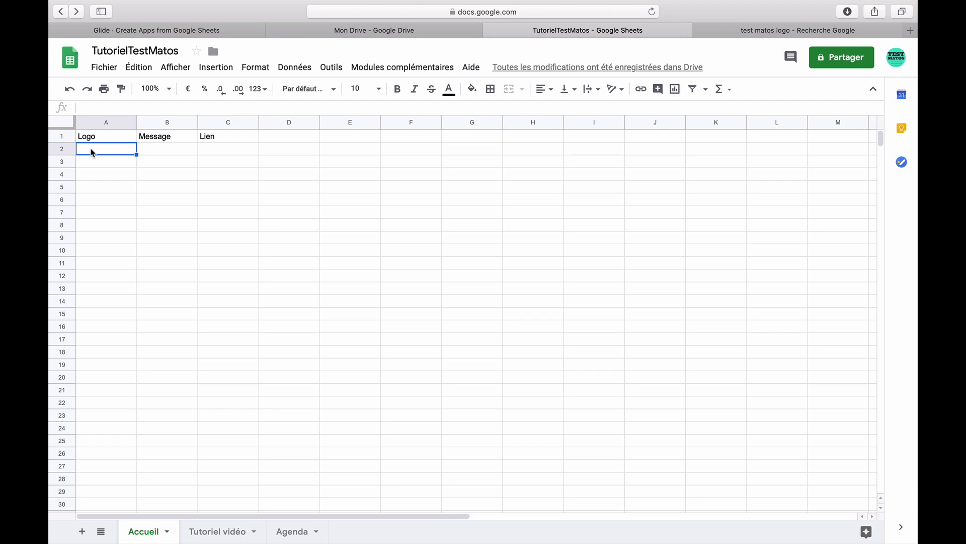
type("http://labfabexperience.fr/wp-content/uploads/2019/10/Logo_TestMATOS.png")
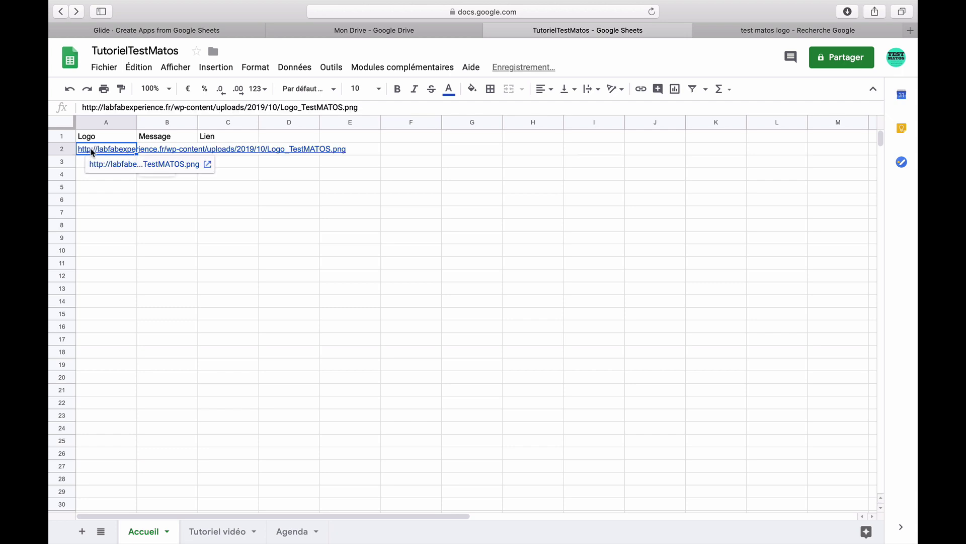
left_click(82, 162)
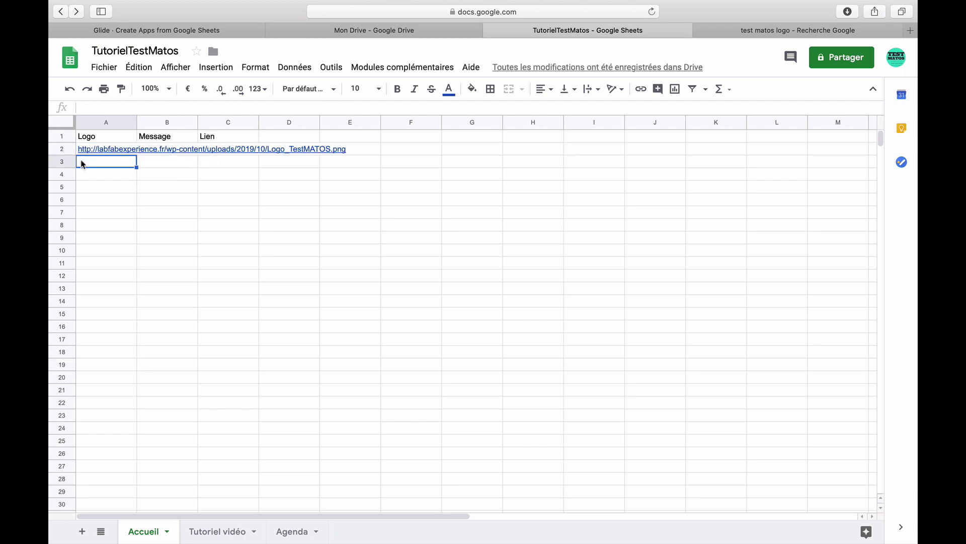
Switch to the Glide editor, set the Accueil screen to the Details style and remove its Title and Link components.
left_click(241, 31)
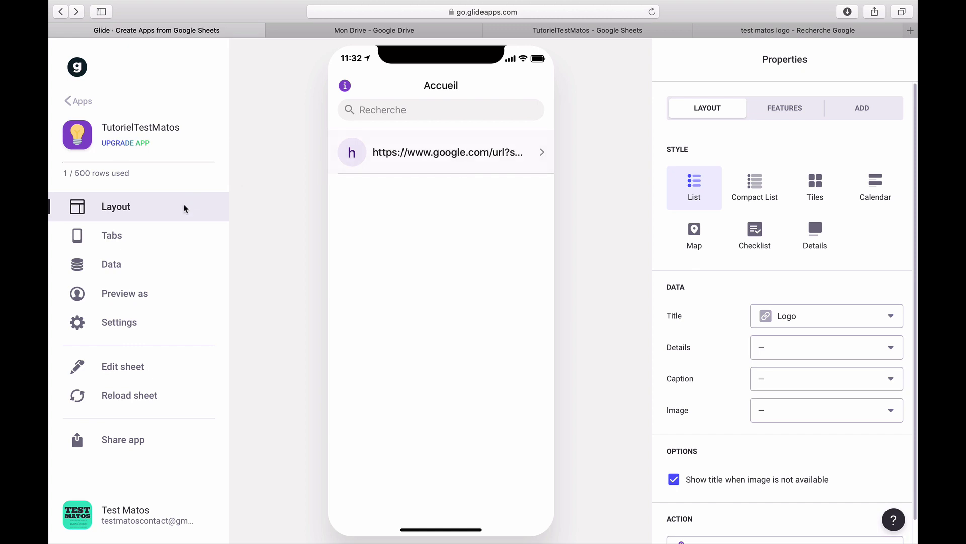
left_click(446, 160)
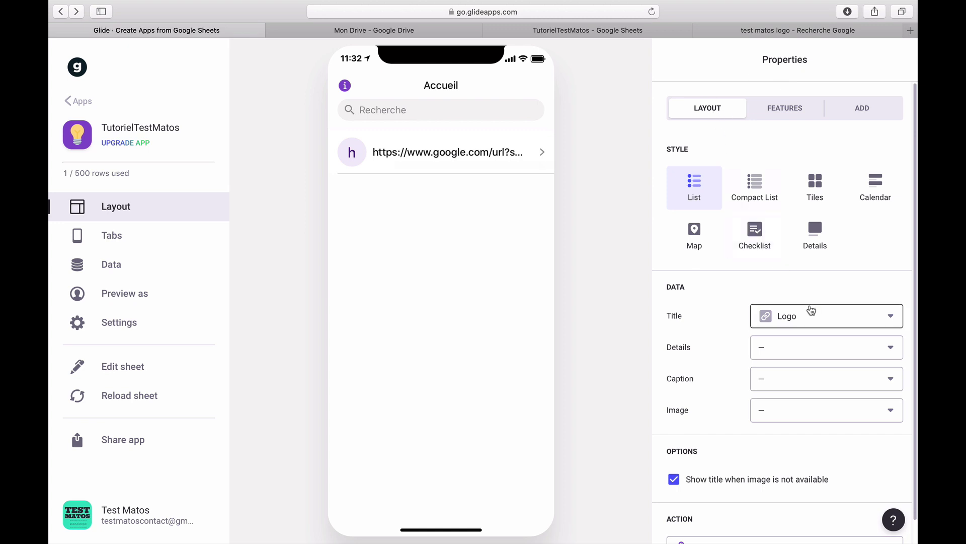
left_click(816, 316)
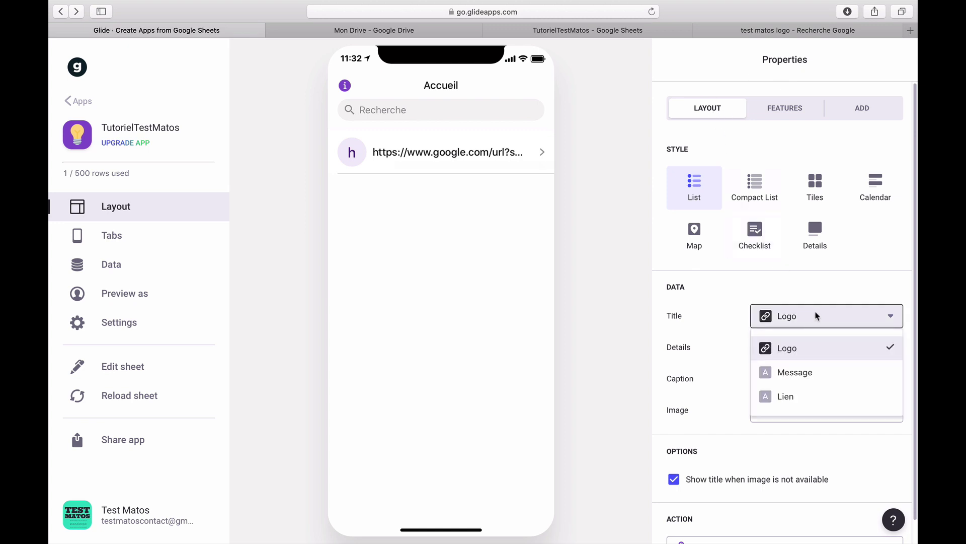
left_click(816, 316)
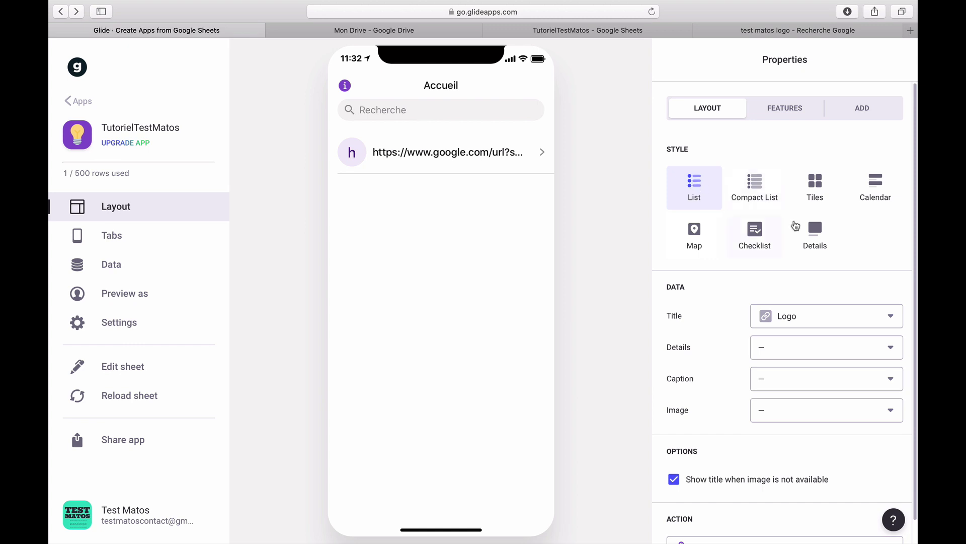
left_click(815, 229)
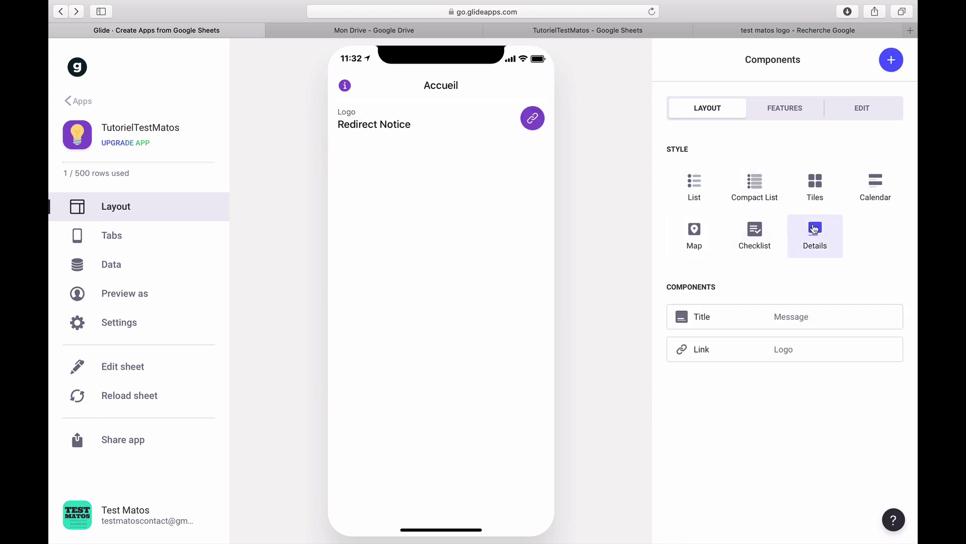
left_click(890, 316)
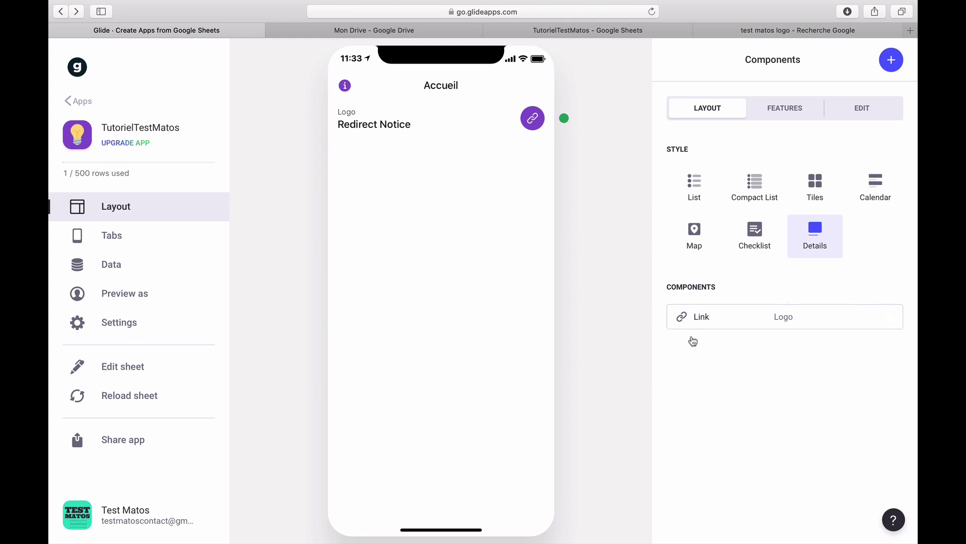
left_click(889, 317)
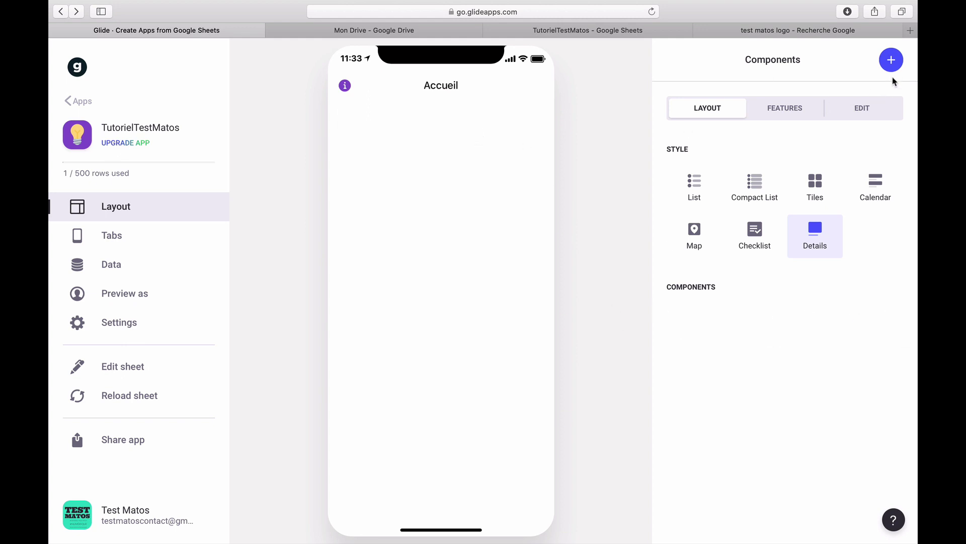
Add an Image component to the Accueil screen with the Logo column as its image source.
left_click(891, 61)
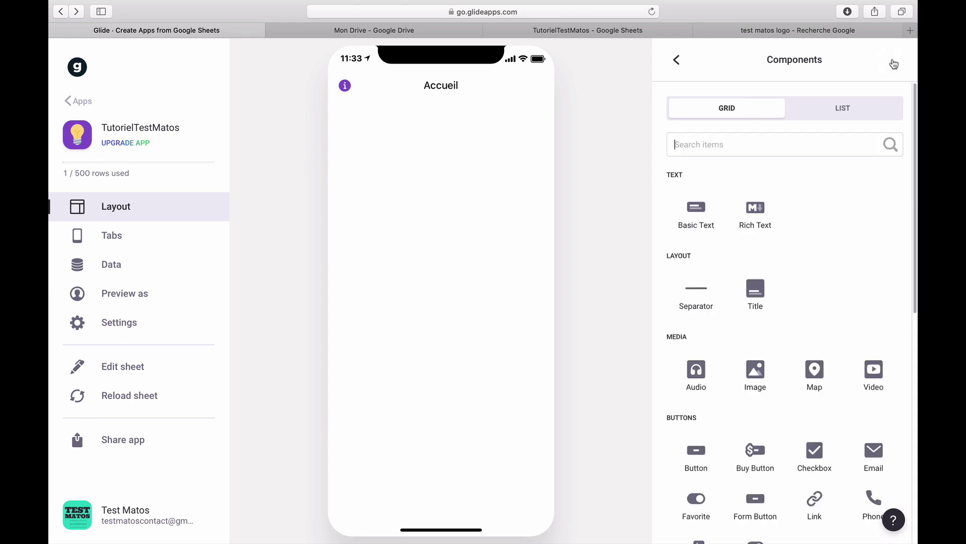
left_click(757, 379)
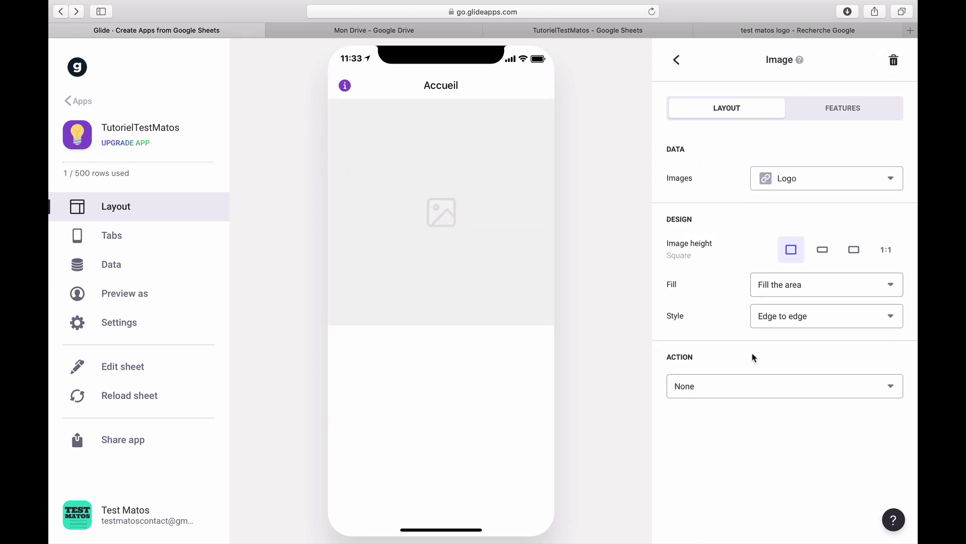
left_click(831, 186)
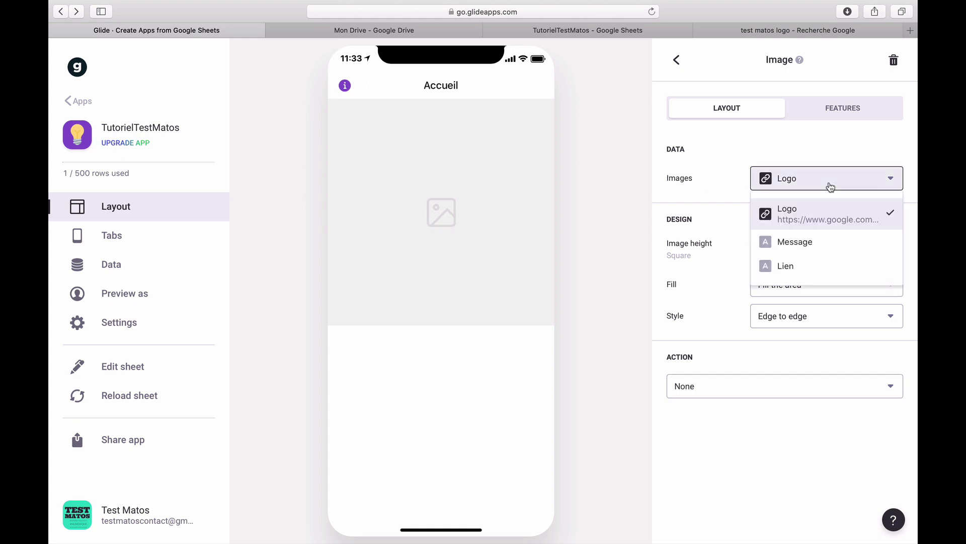
left_click(824, 220)
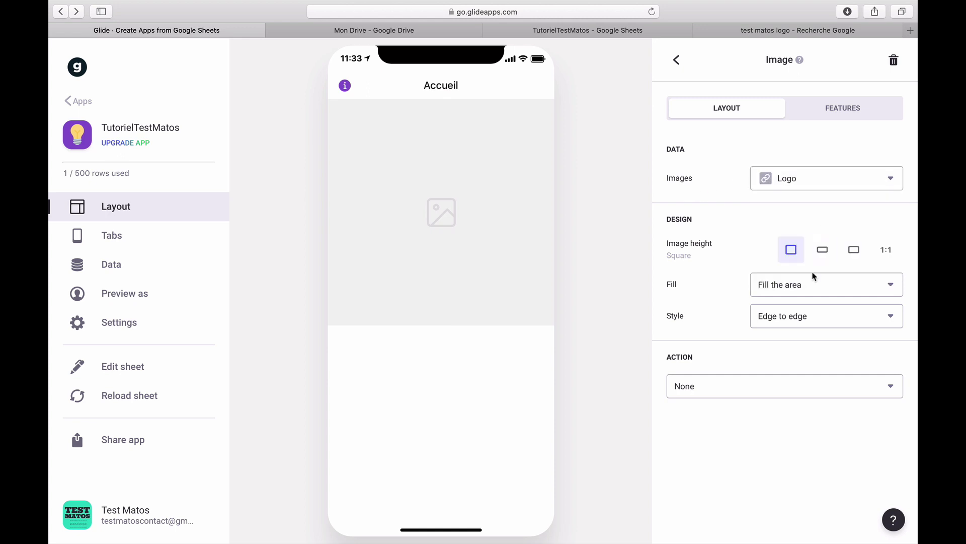
left_click(505, 251)
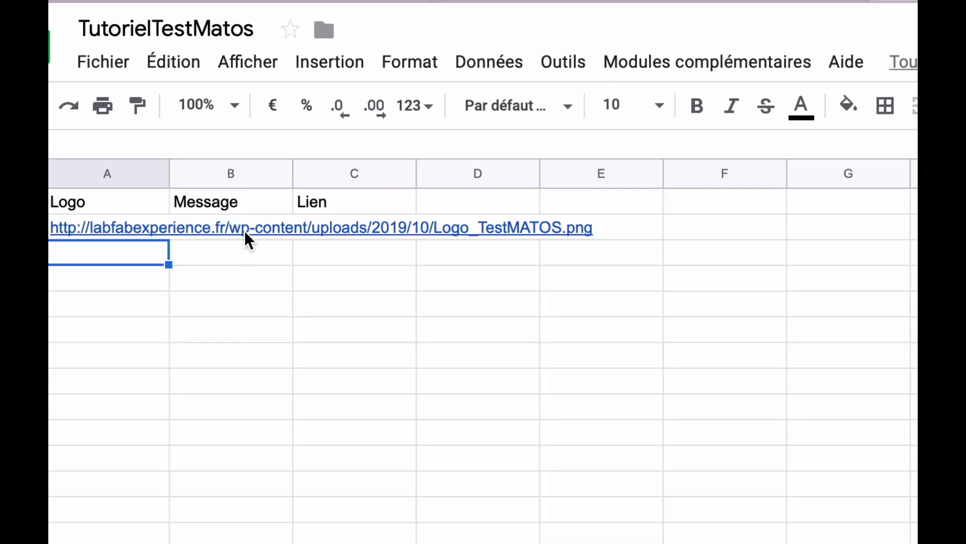
Enter "Bienvenue à toutes et tous dans notre nouvelle application." in cell B2 of the Accueil sheet and widen column B to fit it.
left_click(246, 232)
double_click(258, 226)
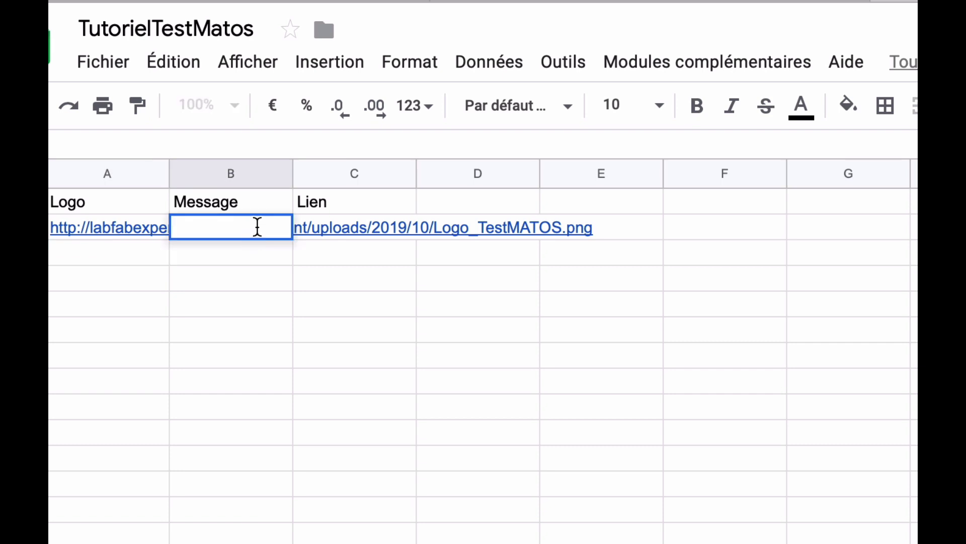
type("Bien")
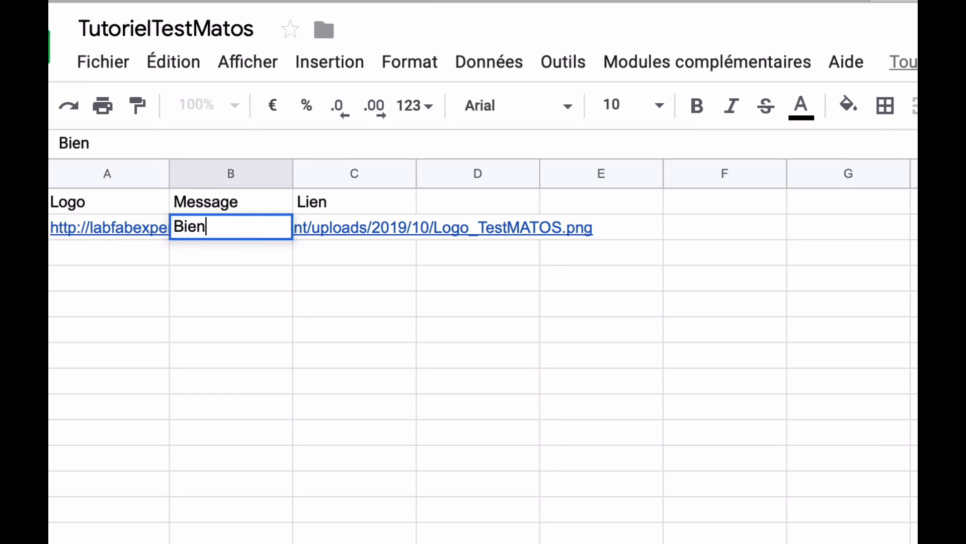
type("venuie")
key("BackSpace")
key("BackSpace")
type("e ")
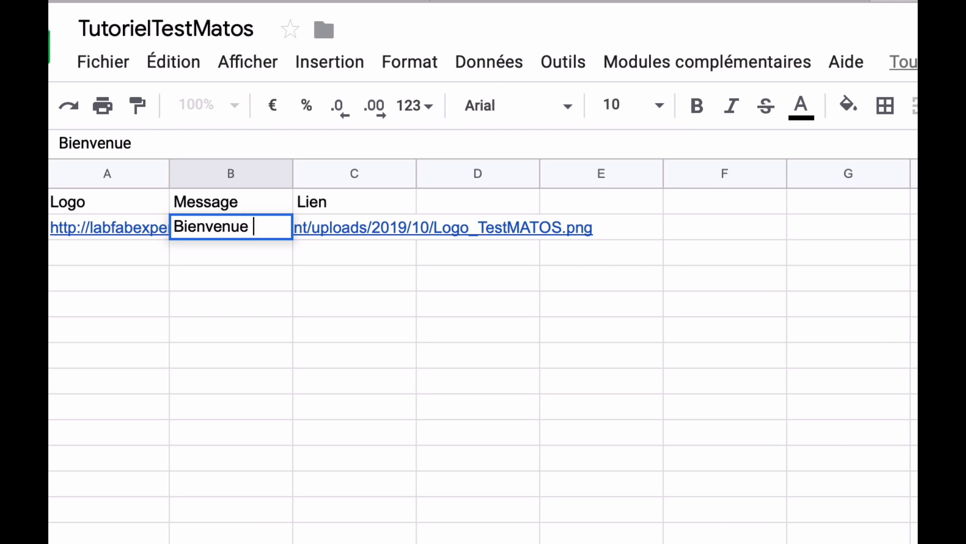
type("à toutes et tous")
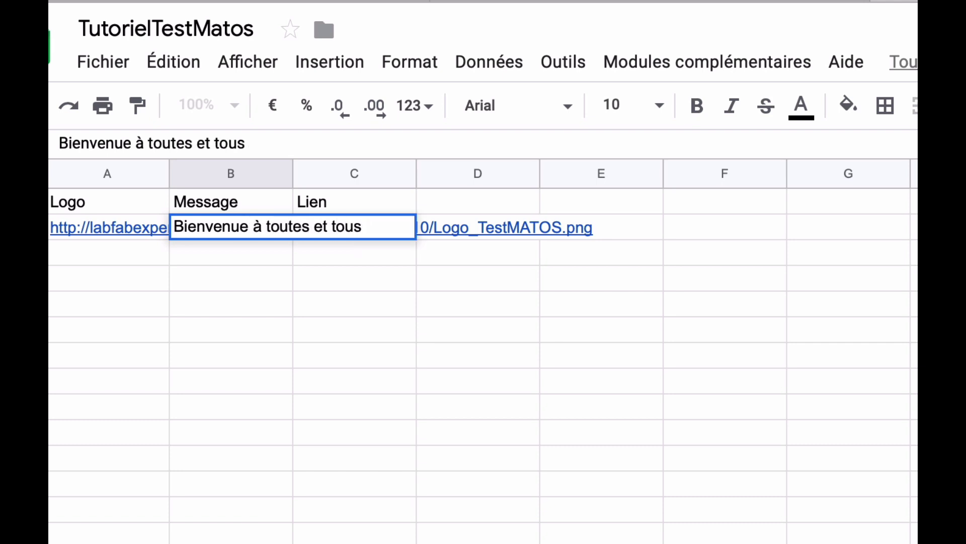
type("dans notre nouvelle application.")
key("Return")
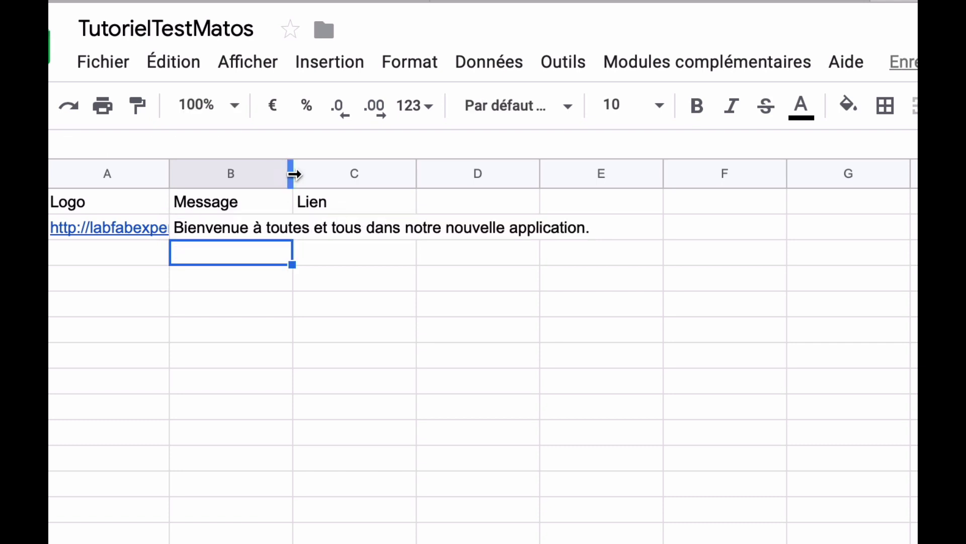
left_click_drag(296, 174, 659, 182)
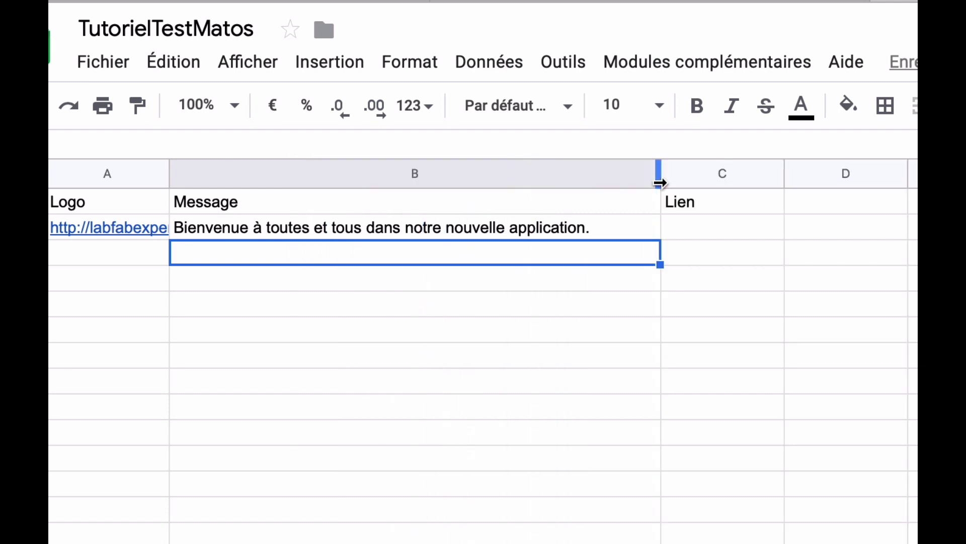
Select cell C2 under Lien and copy the web address of the Test Matos YouTube channel page.
left_click(709, 235)
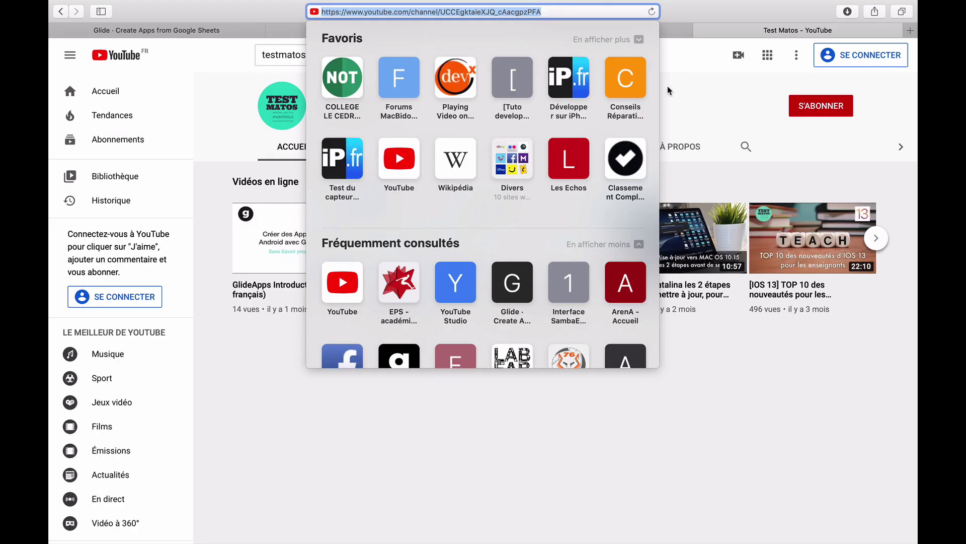
left_click(332, 139)
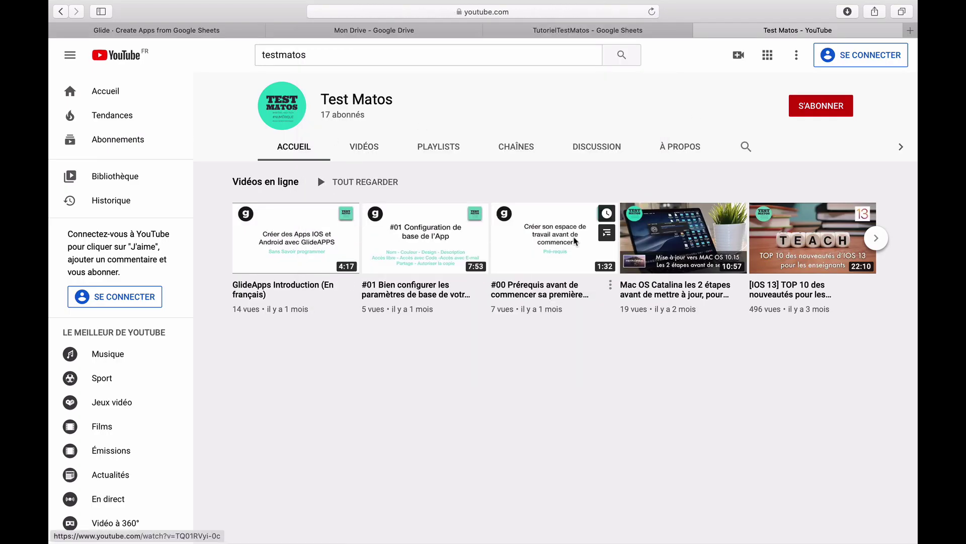
left_click(587, 12)
key("super+c")
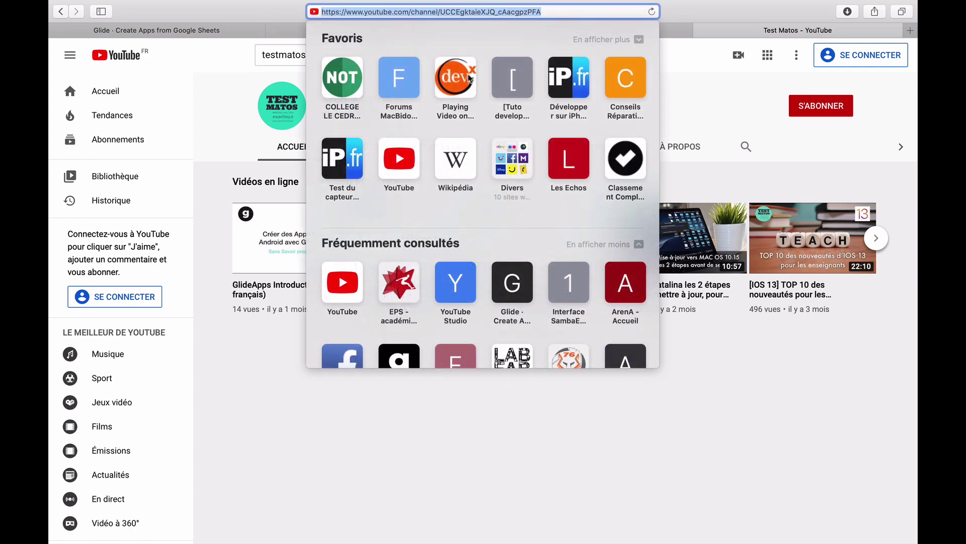
left_click(282, 19)
Return to the TutorielTestMatos spreadsheet and paste the YouTube channel address into cell C2 under Lien.
left_click(589, 36)
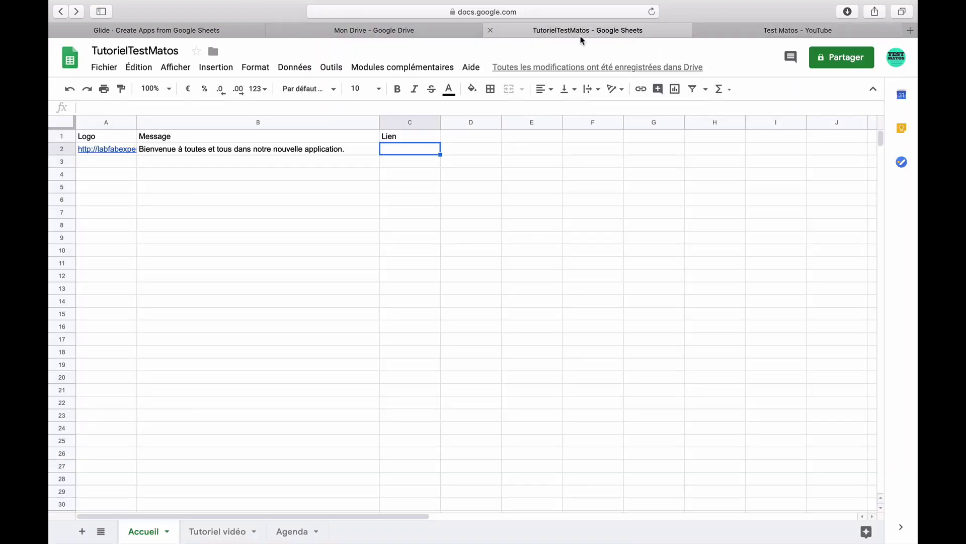
double_click(401, 151)
key("super+v")
key("Return")
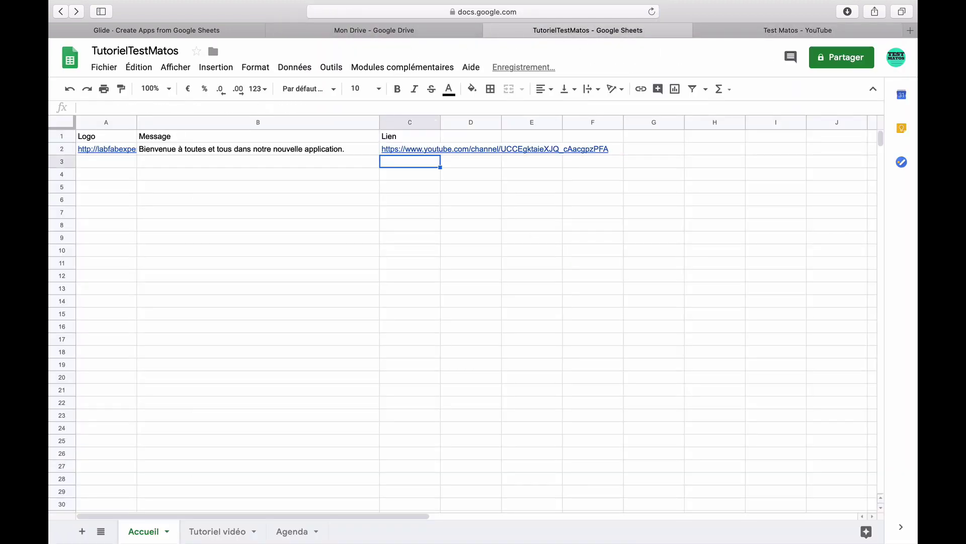
Switch to the Glide editor and add a Rich Text component to Accueil with Message as its source column.
left_click(261, 30)
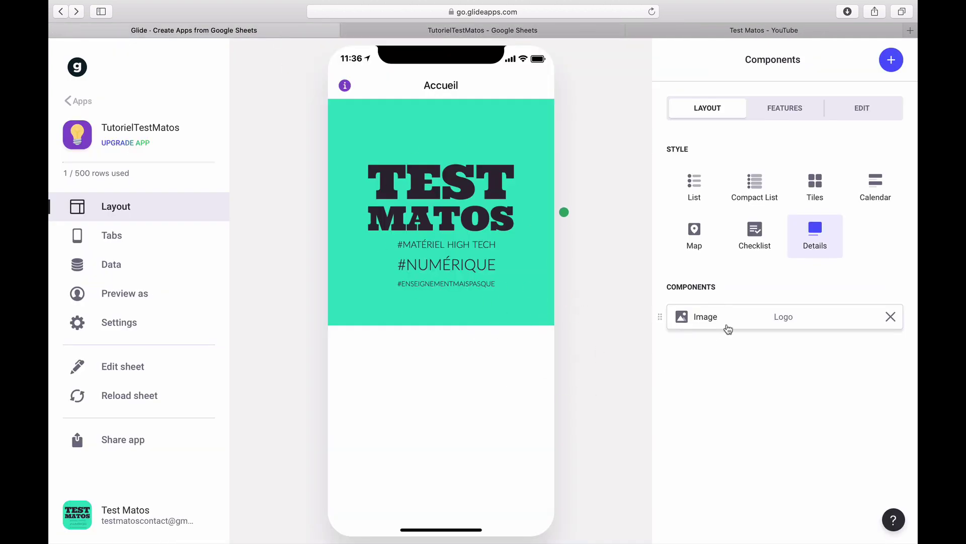
left_click(890, 66)
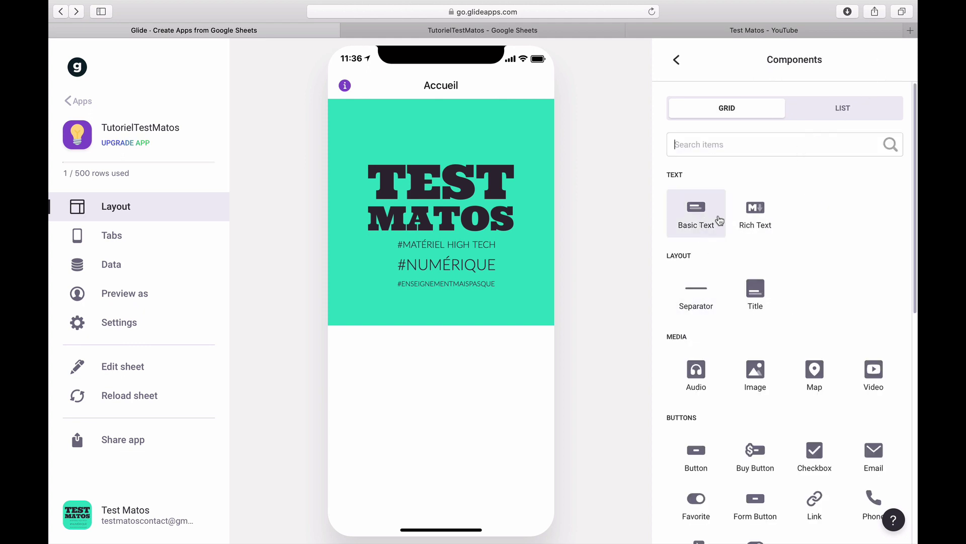
left_click(755, 214)
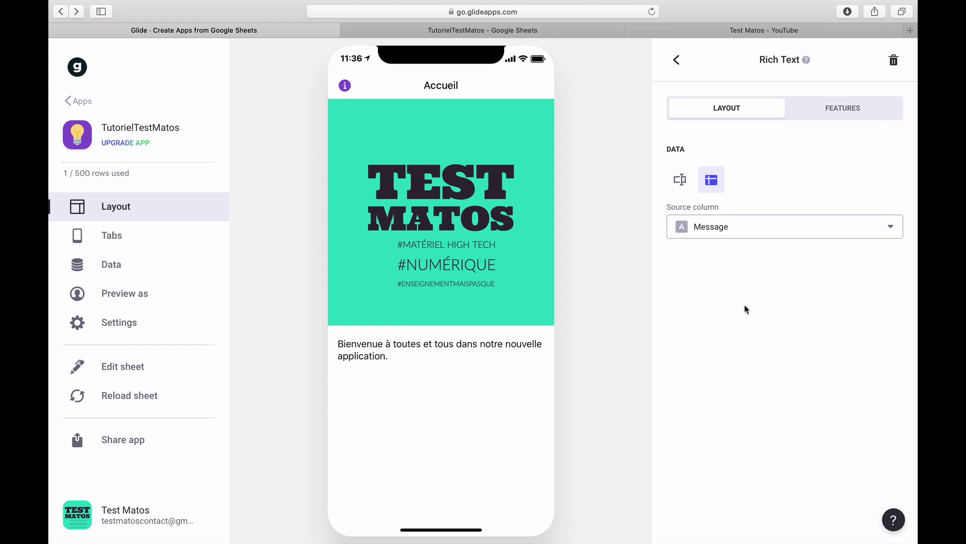
left_click(677, 64)
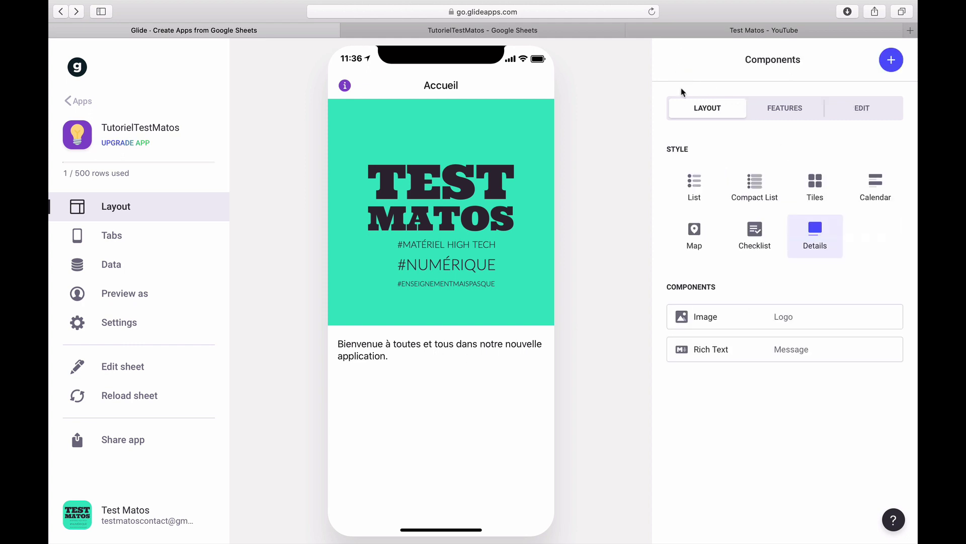
Add a Link component to the Accueil screen with Lien as its source column.
left_click(889, 65)
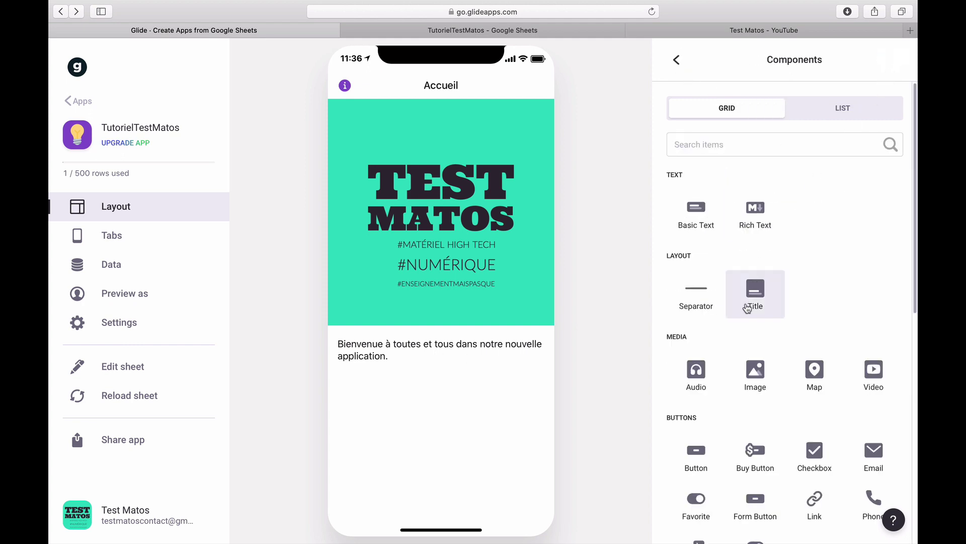
scroll(749, 327, "down", 3)
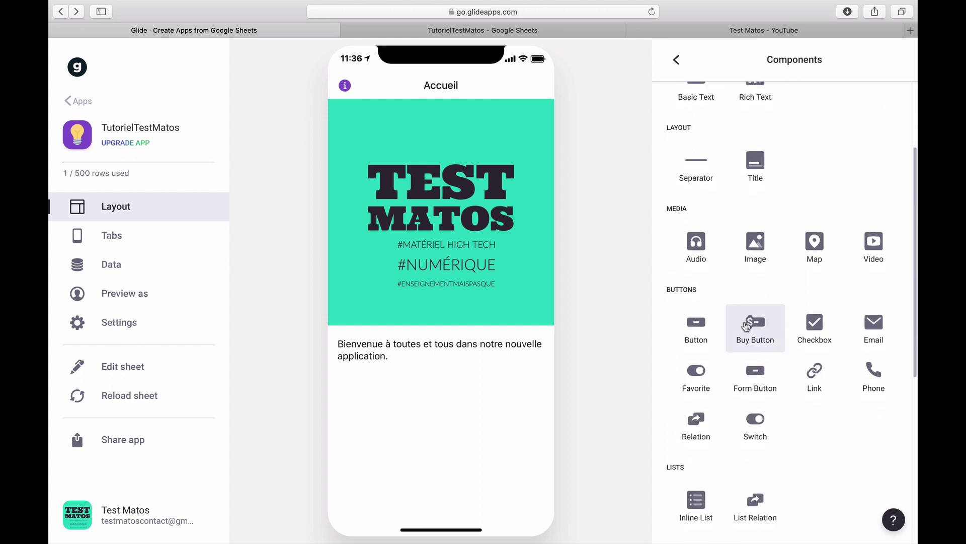
scroll(755, 322, "down", 2)
left_click(820, 317)
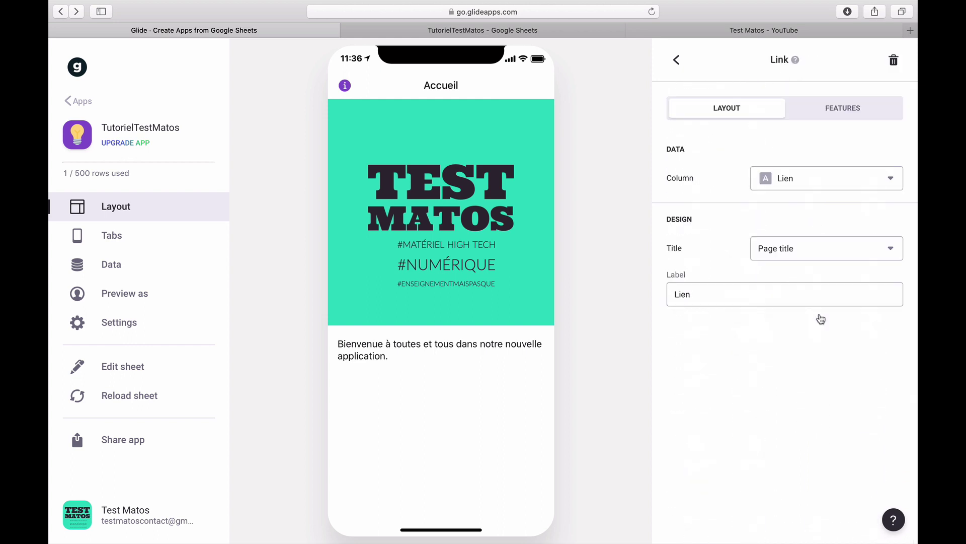
left_click(816, 184)
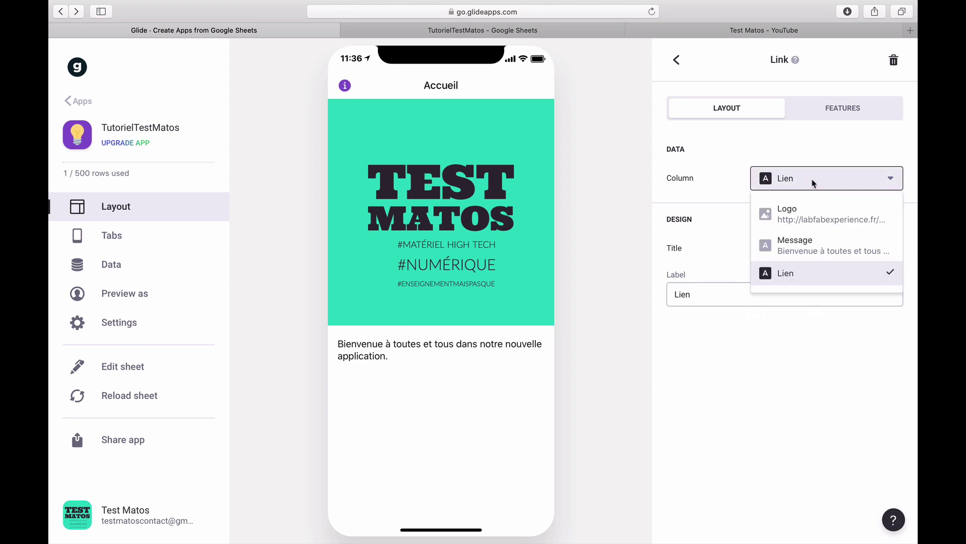
left_click(806, 284)
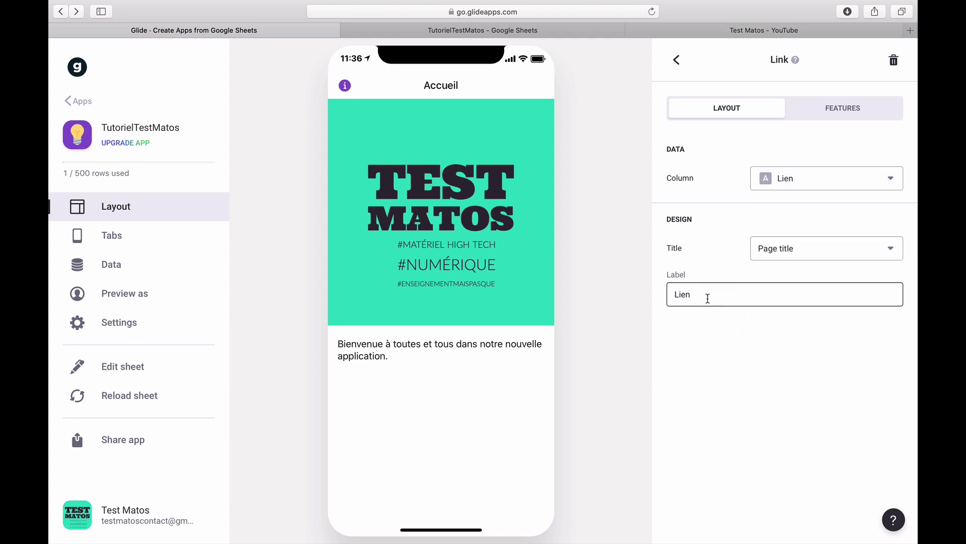
Set the Link component's label to "Notre chaine Youtube" and return to the Accueil component list.
left_click_drag(714, 297, 665, 296)
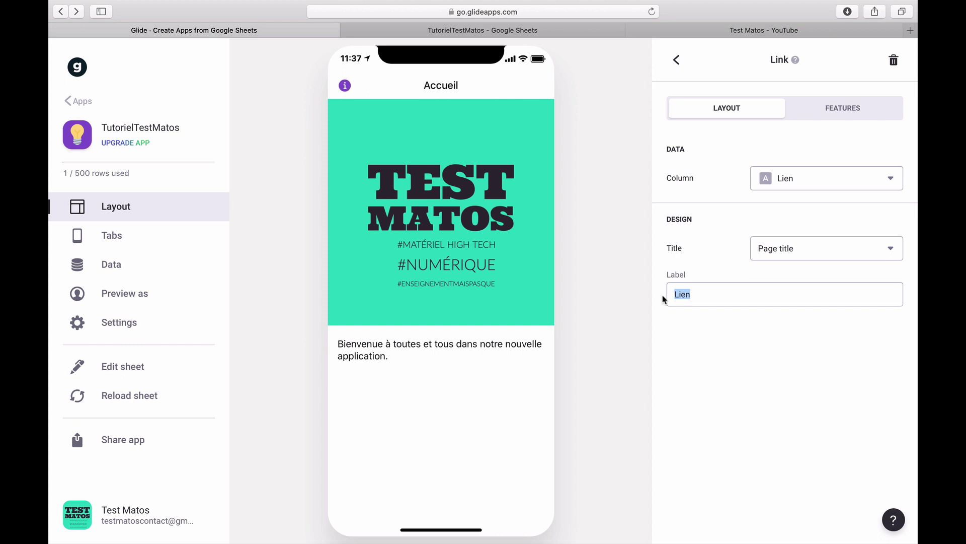
type("Lien v")
key("BackSpace")
key("BackSpace")
key("BackSpace")
key("BackSpace")
key("BackSpace")
key("BackSpace")
type("Not")
left_click(676, 60)
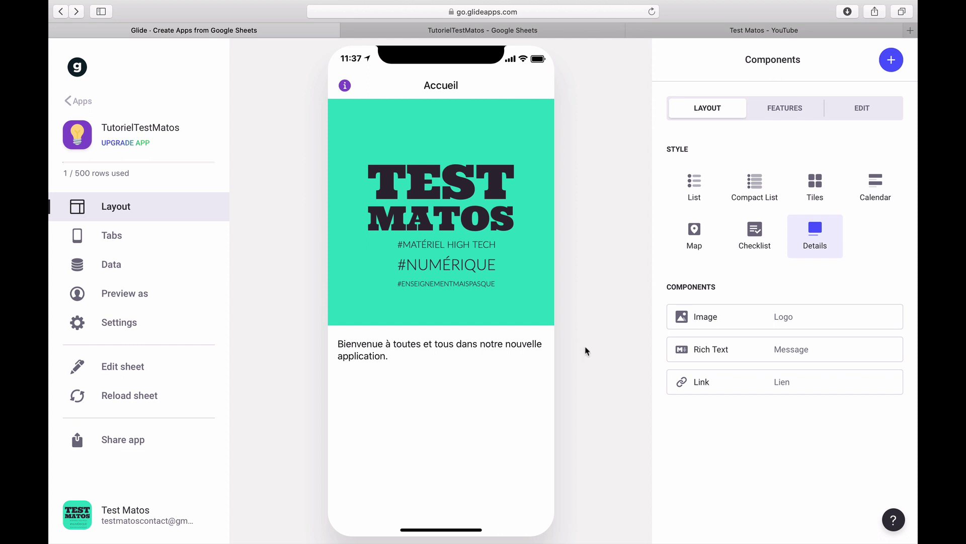
left_click(779, 382)
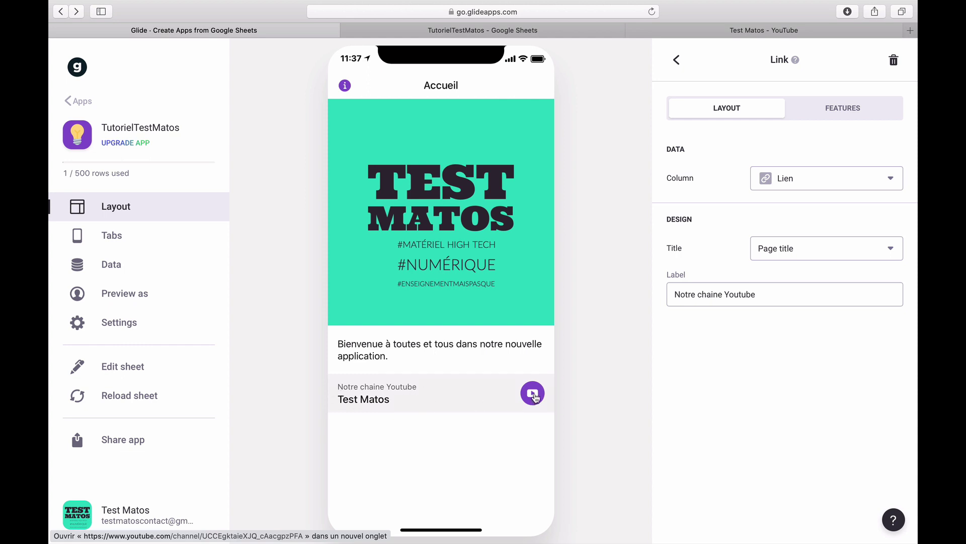
left_click(677, 59)
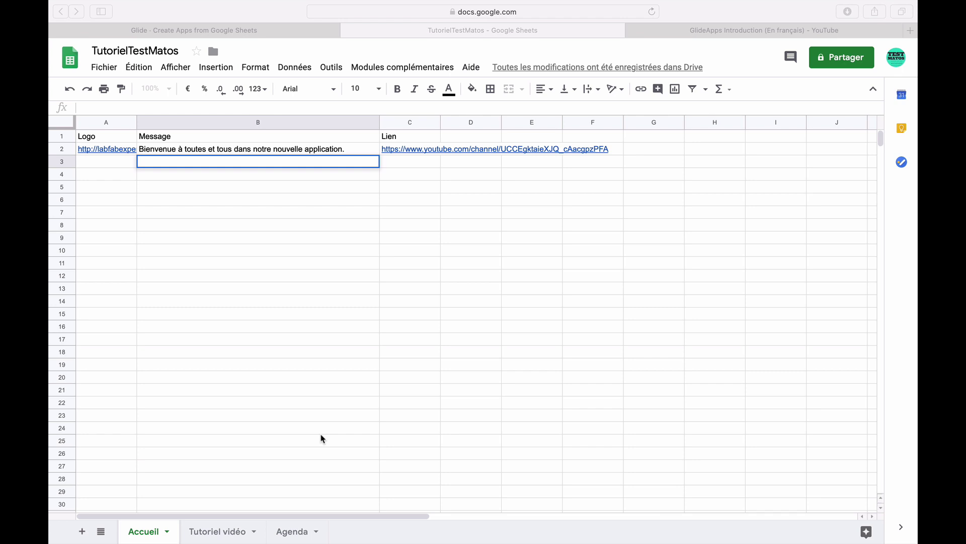
In the TutorielTestMatos spreadsheet's Tutoriel vidéo sheet, enter the headers Texte, Nom de la video01 and V01 in A1 to C1.
left_click(219, 532)
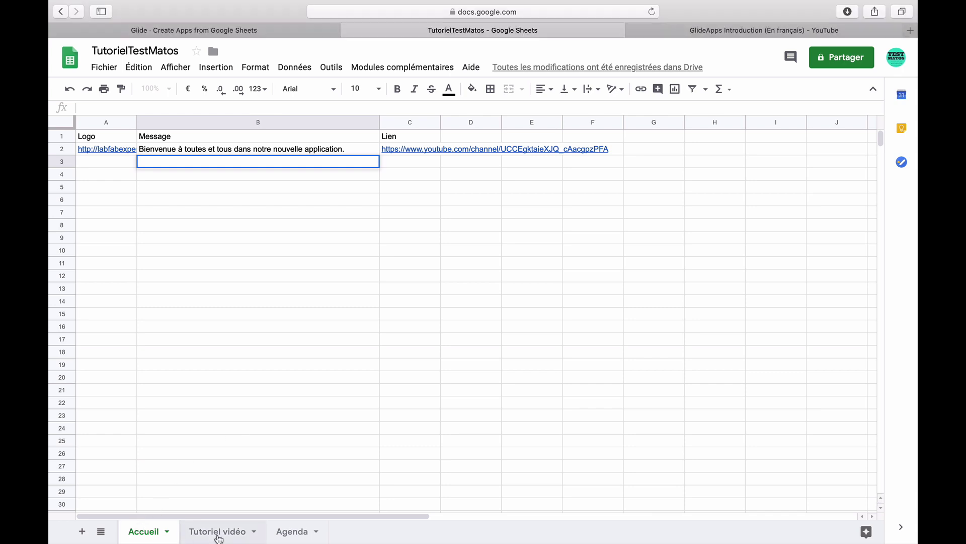
left_click(239, 31)
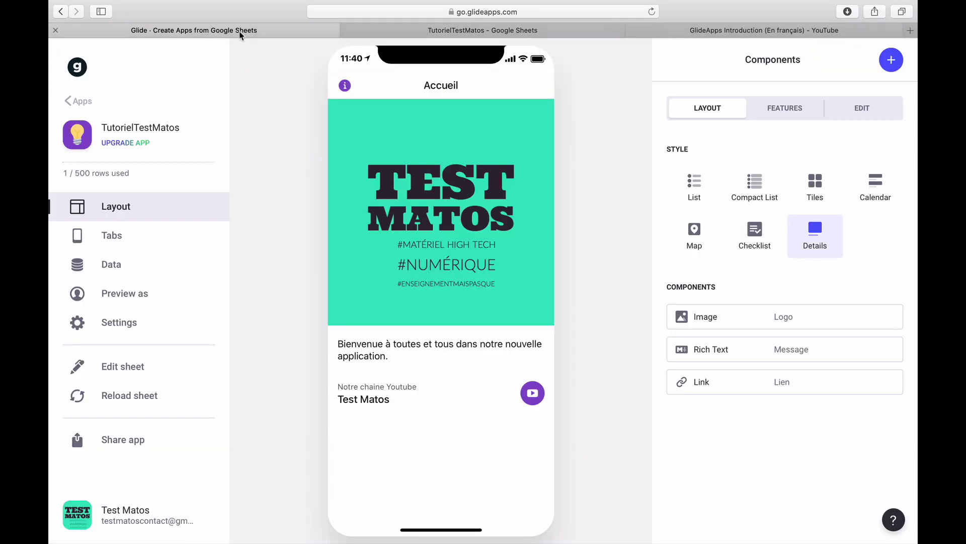
left_click(496, 31)
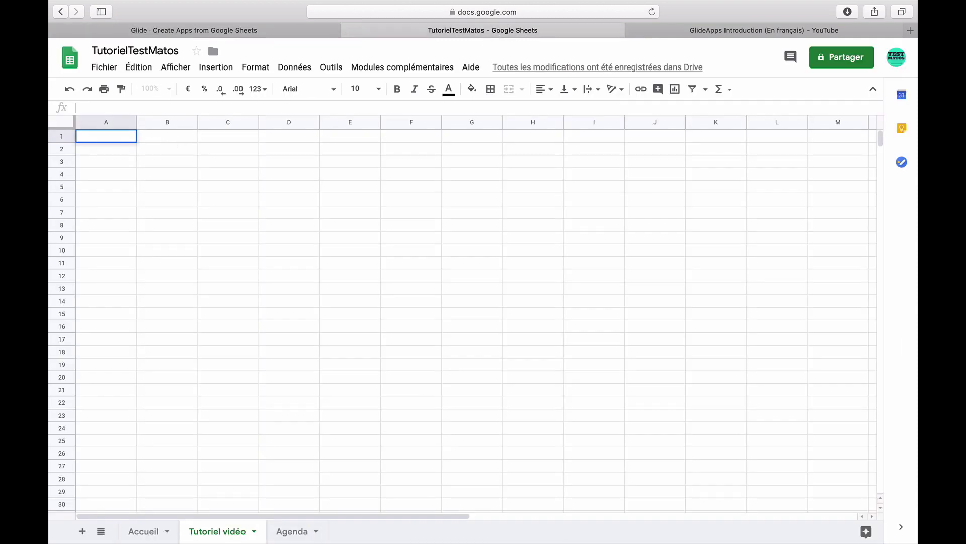
type("Texte")
key("Tab")
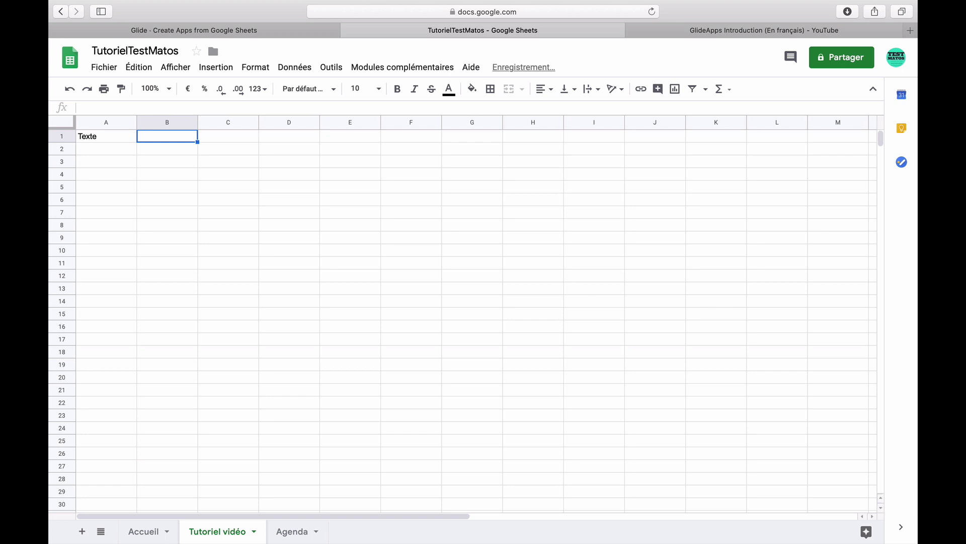
type("Nom de la")
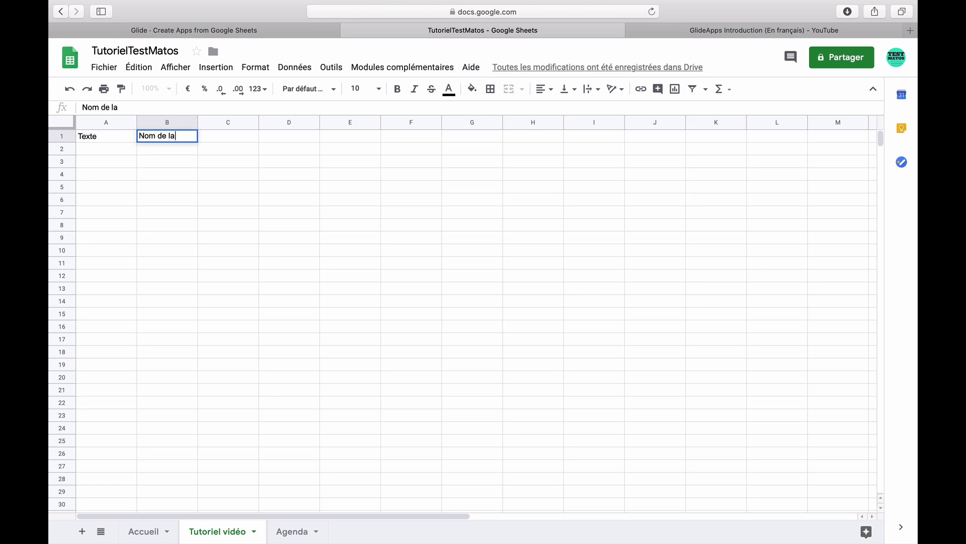
type(" video")
key("Tab")
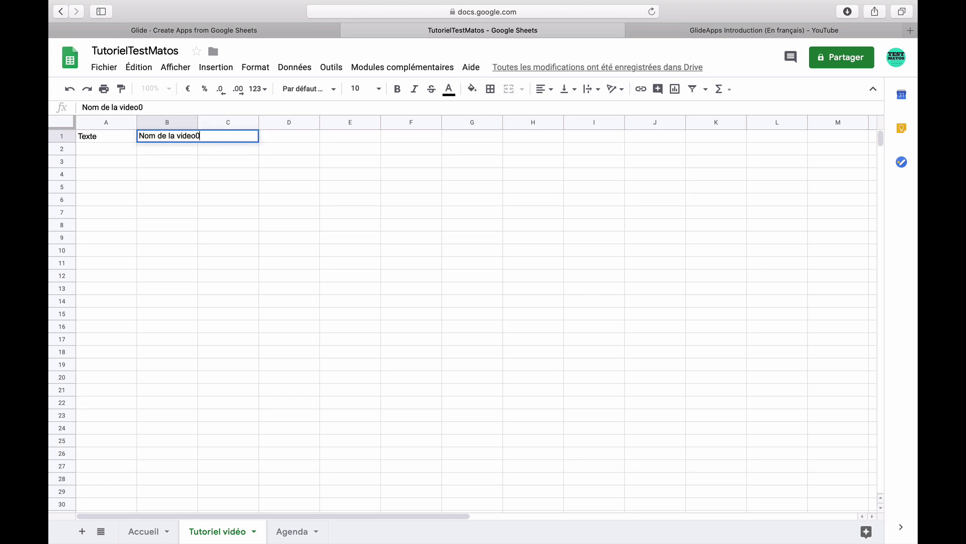
type("01")
type("V")
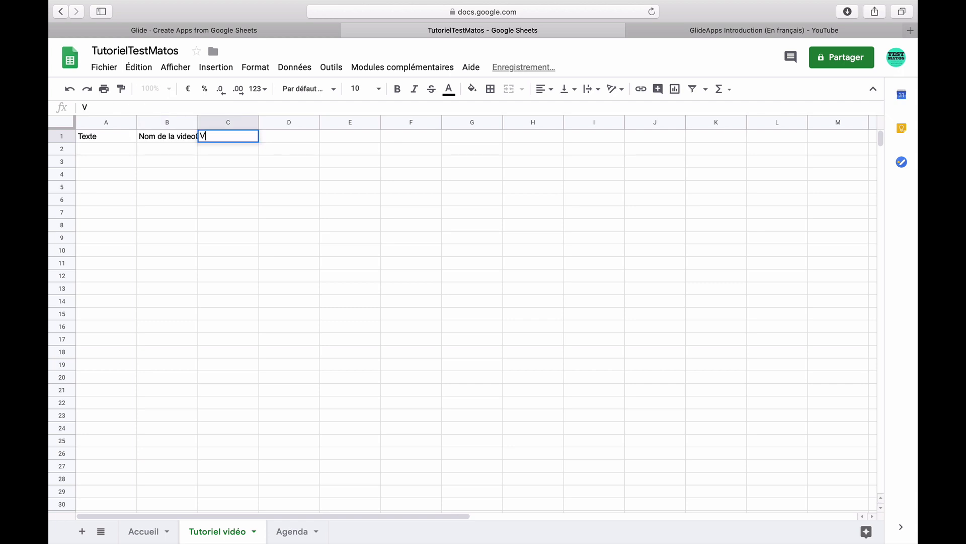
type("01")
key("Tab")
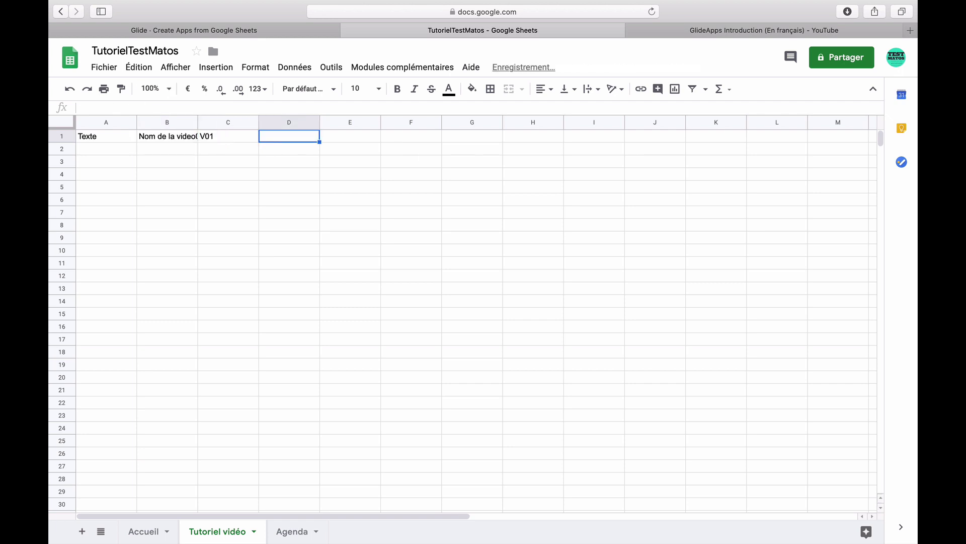
Enter the headers Nom de video02 and V02 in cells D1 and E1.
type("Nom")
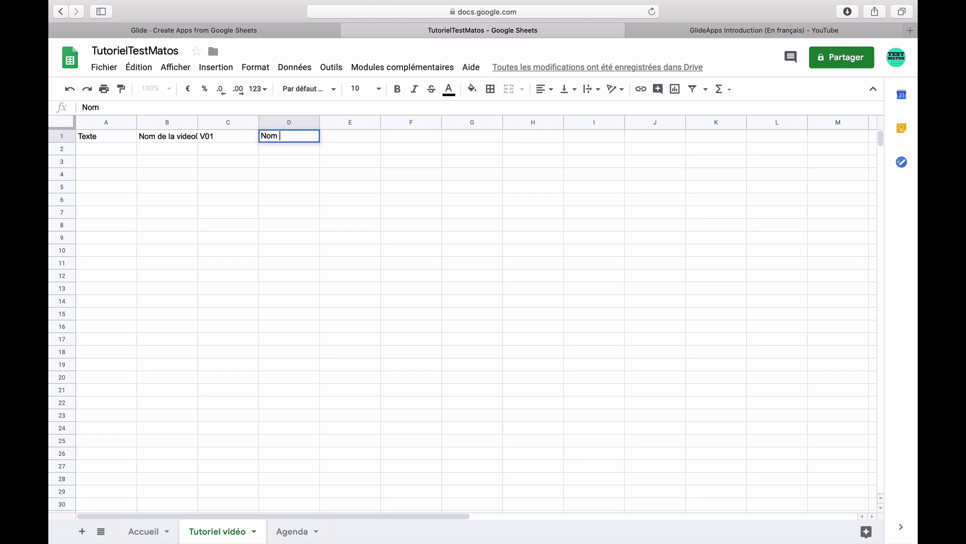
type(" de video02")
key("Tab")
type("V")
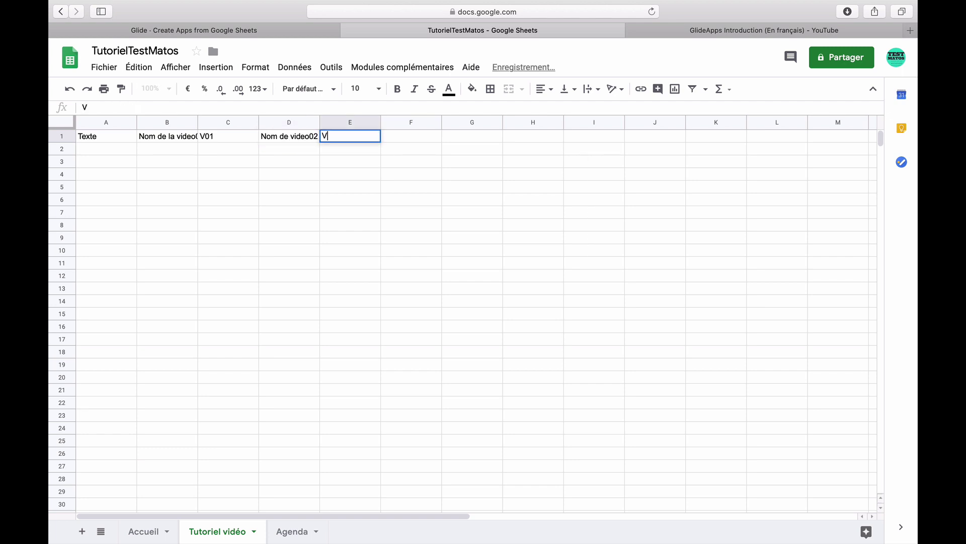
key("Return")
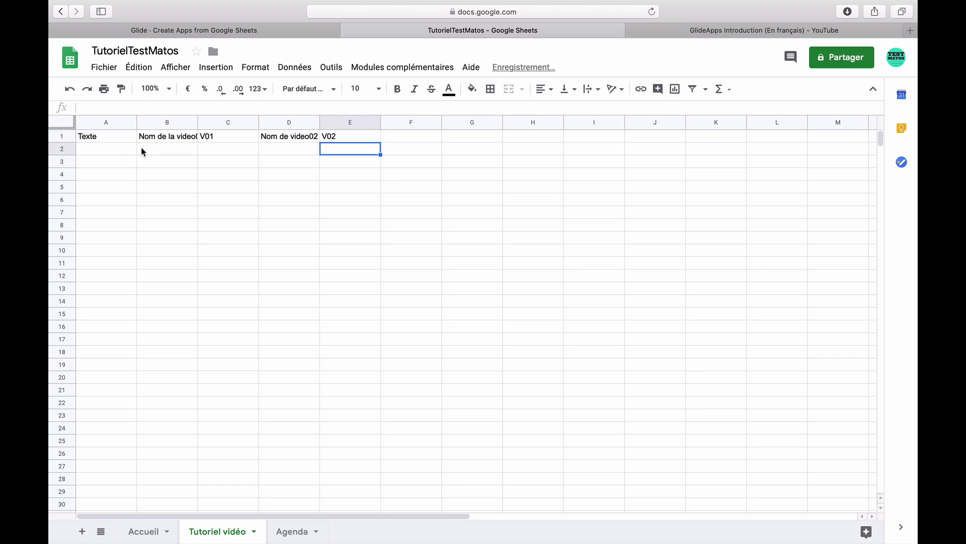
Enter the headers Nom3, V03, Nom4 and V04 in cells F1 to I1.
left_click(419, 136)
type("Nom3")
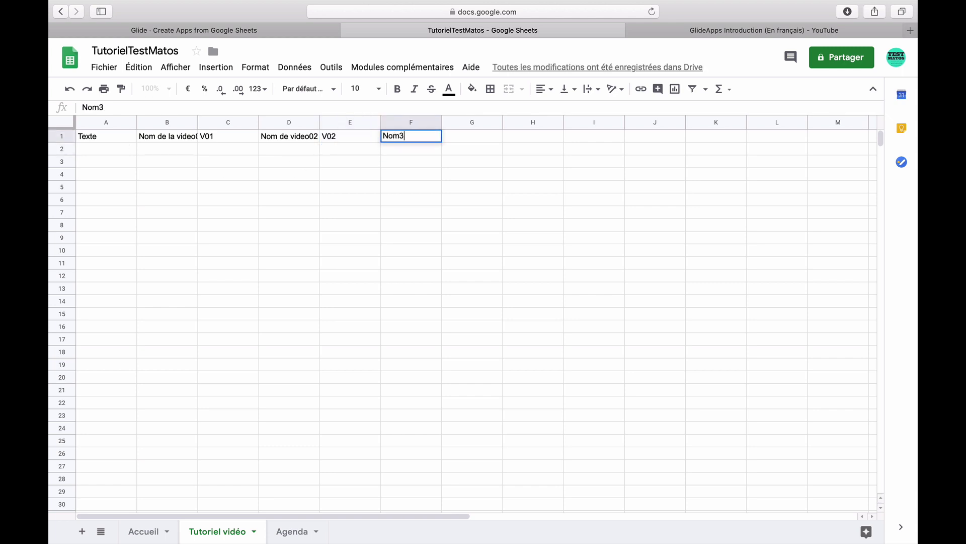
key("Tab")
type("V03")
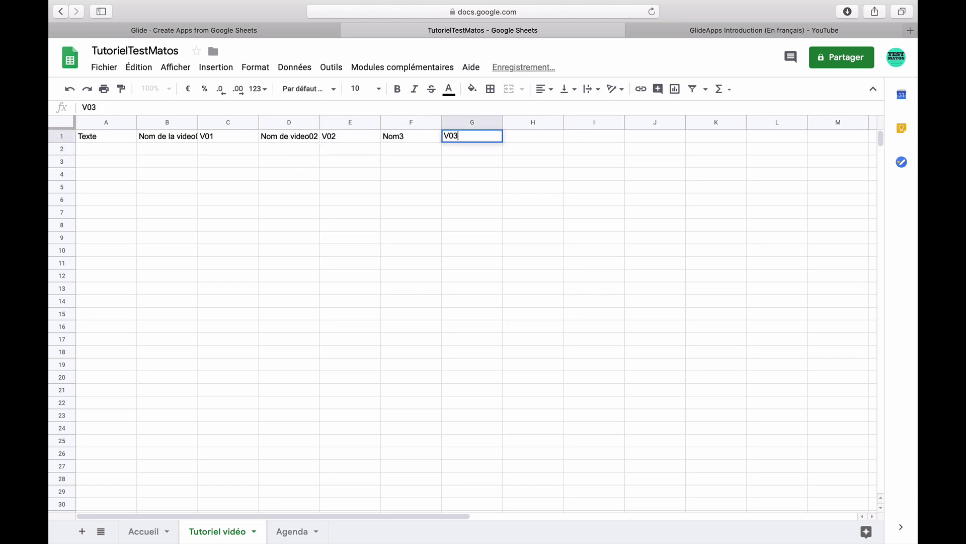
key("Tab")
type("Nom")
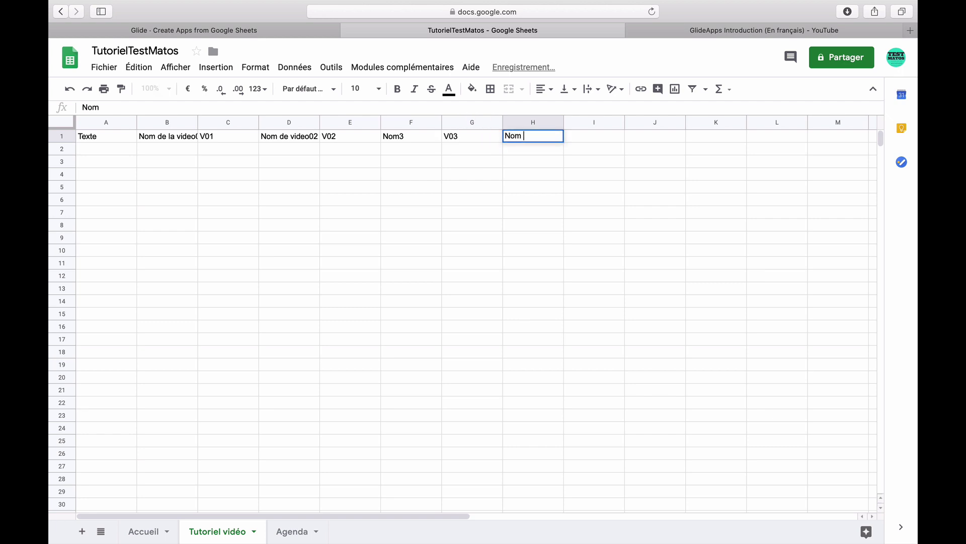
type("4")
key("Tab")
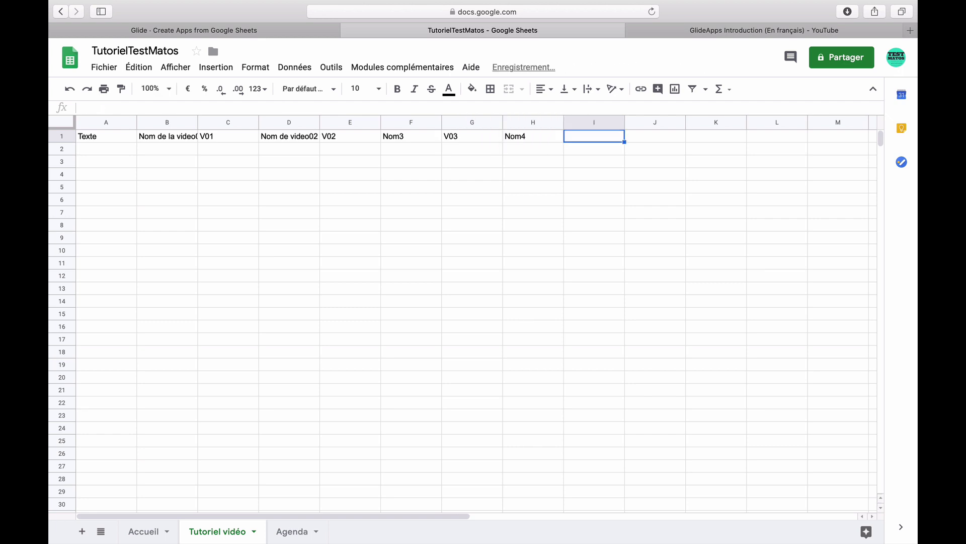
type("V04")
key("Return")
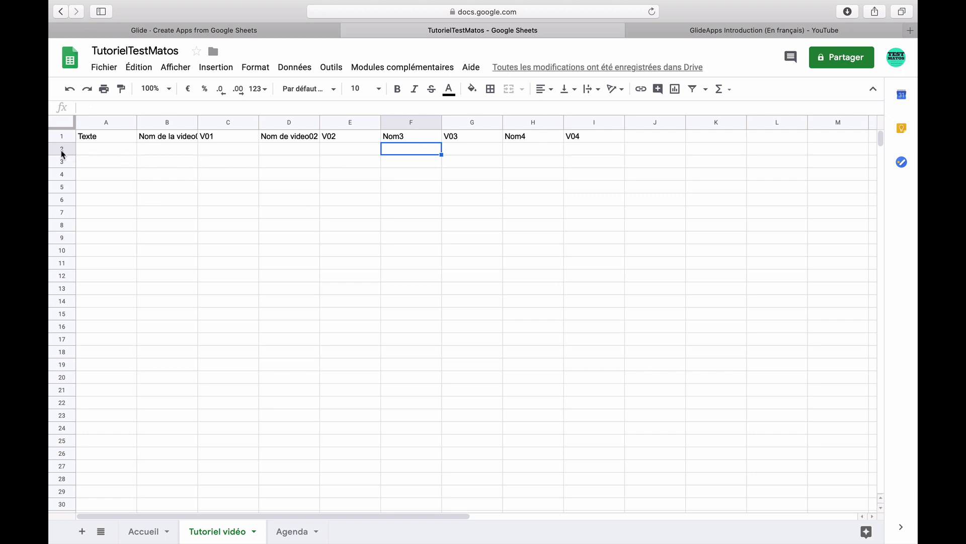
Enter "Bienvenue sur la page de nos tutoriels vidéos." in cell A2 under Texte and widen column A to fit it.
left_click(282, 30)
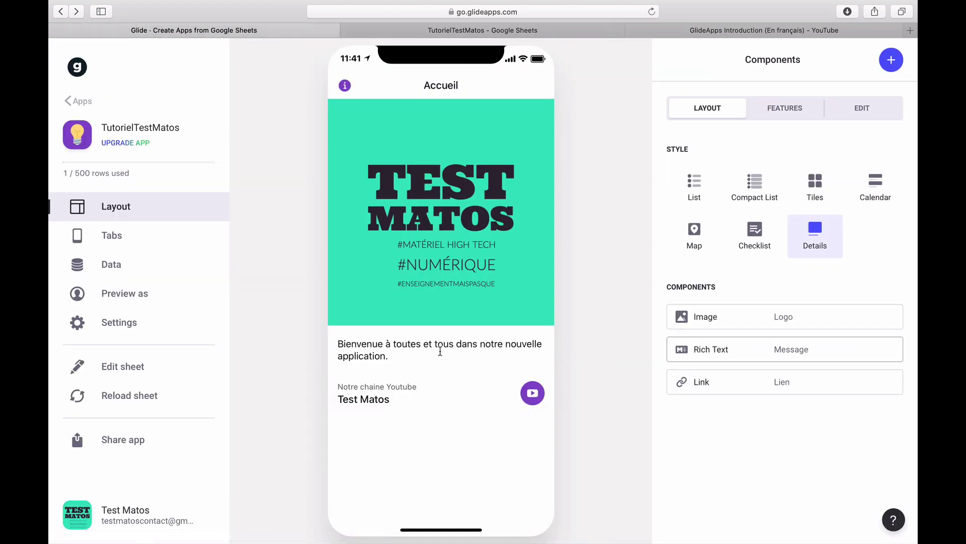
left_click(470, 34)
left_click(114, 148)
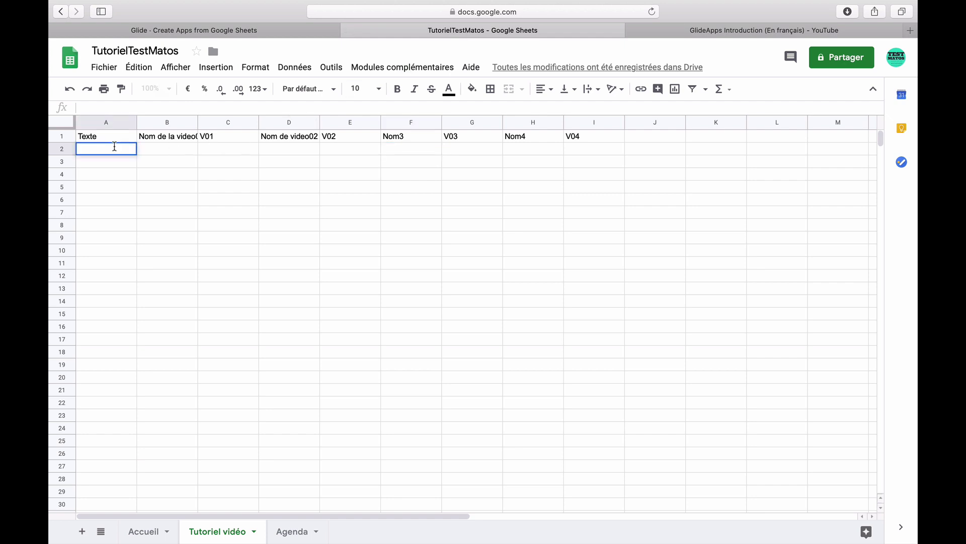
type("Bienvenure sur la page de nos tutoriels vidéos.")
key("Return")
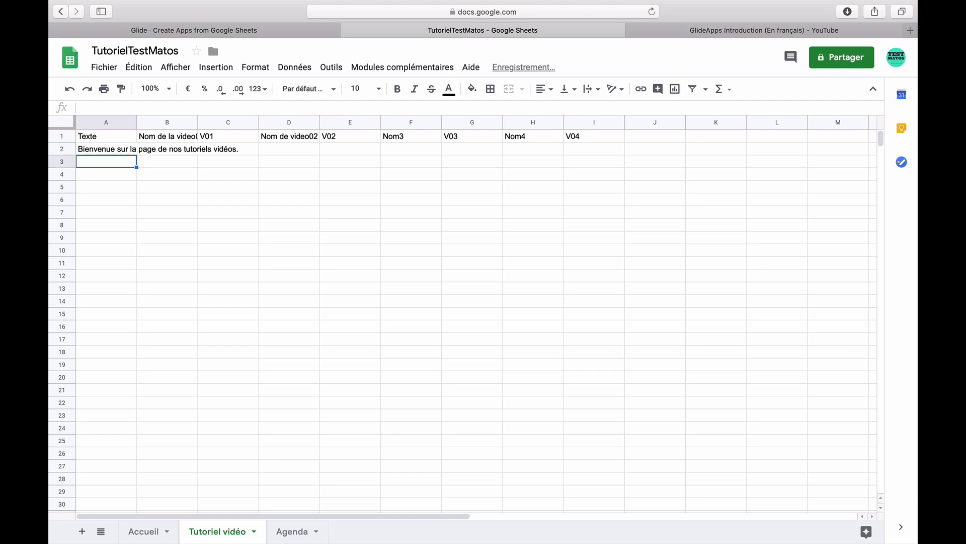
left_click(140, 125)
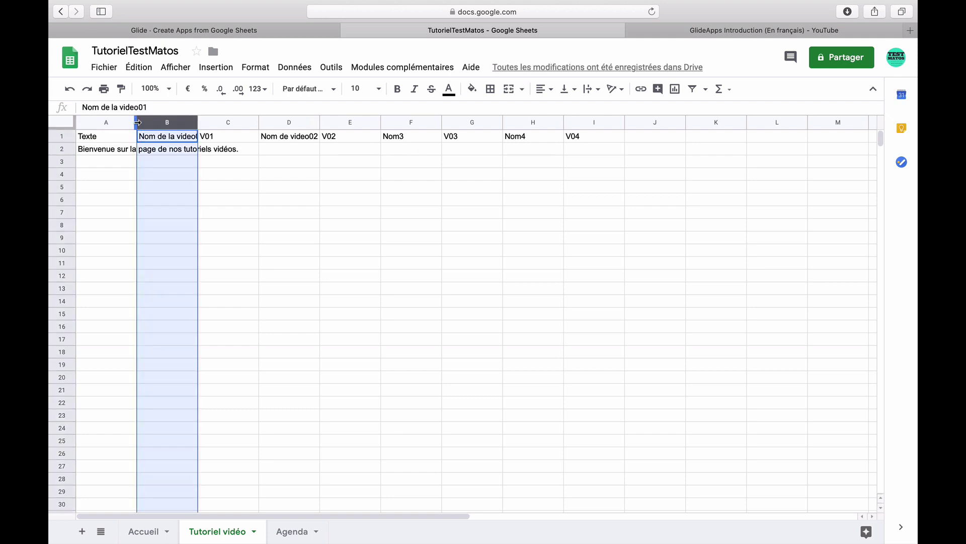
left_click_drag(137, 125, 247, 125)
Copy the title "GlideApps Introduction (En français)" from the YouTube video page into cell B2 of the Tutoriel vidéo sheet.
left_click(275, 152)
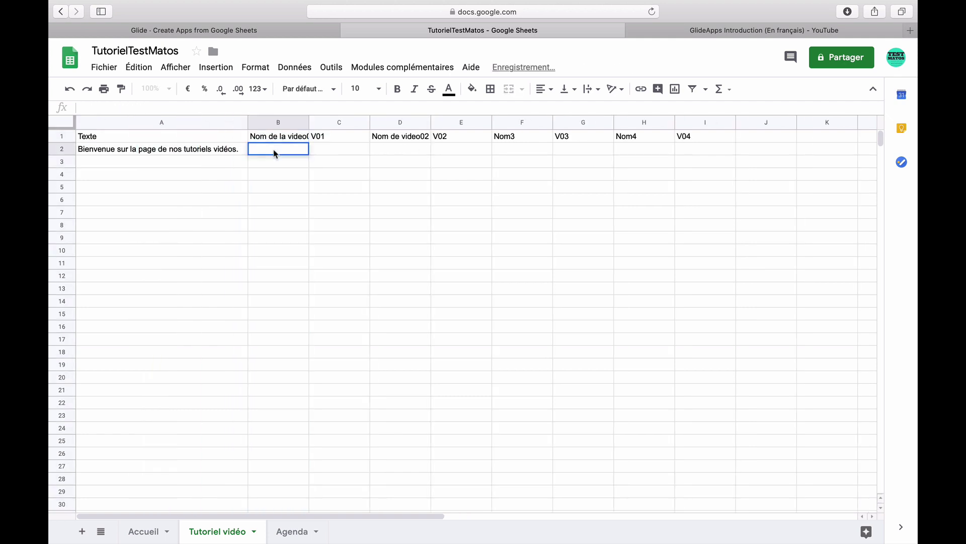
left_click(753, 31)
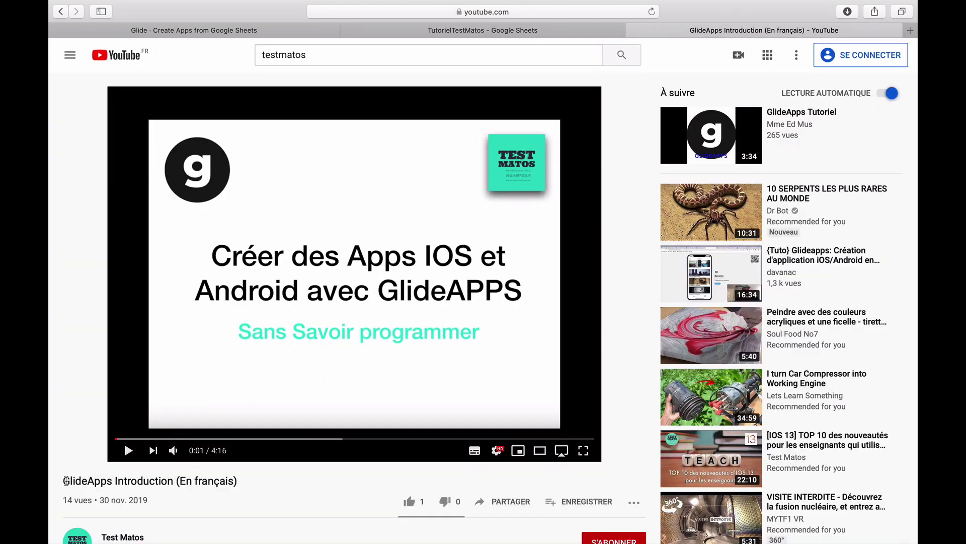
left_click_drag(62, 480, 245, 481)
key("super+c")
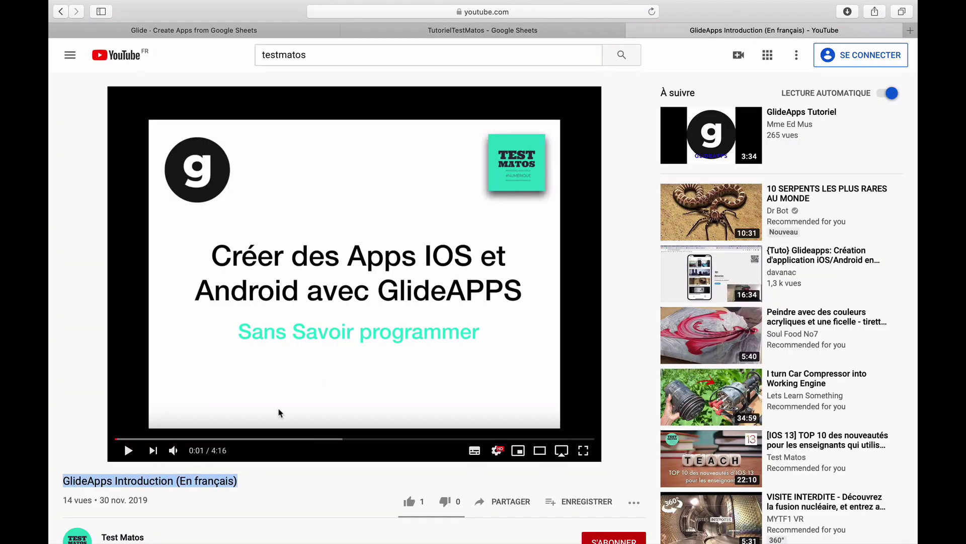
left_click(453, 30)
double_click(288, 149)
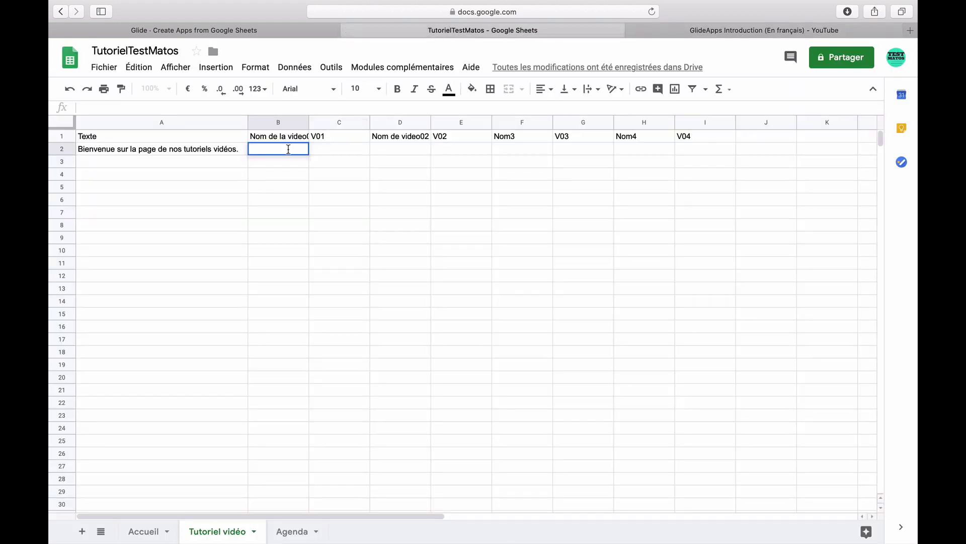
key("super+v")
Copy the share link of the YouTube video "GlideApps Introduction (En français)".
left_click(362, 157)
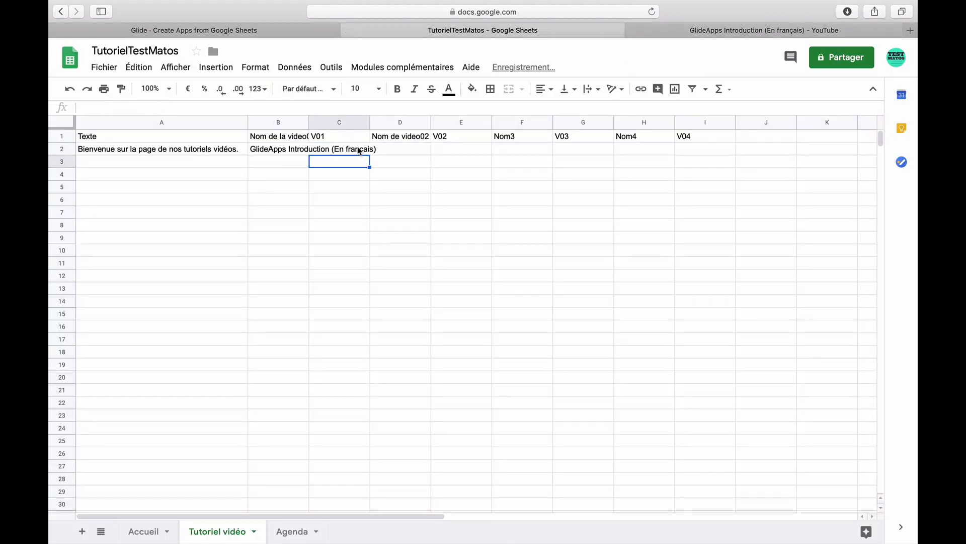
left_click(360, 151)
left_click(730, 31)
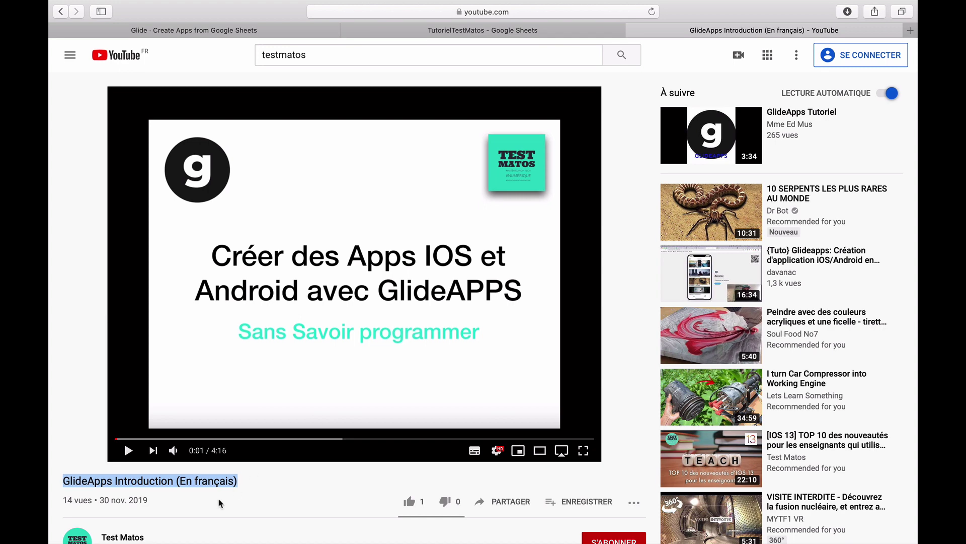
scroll(220, 502, "down", 3)
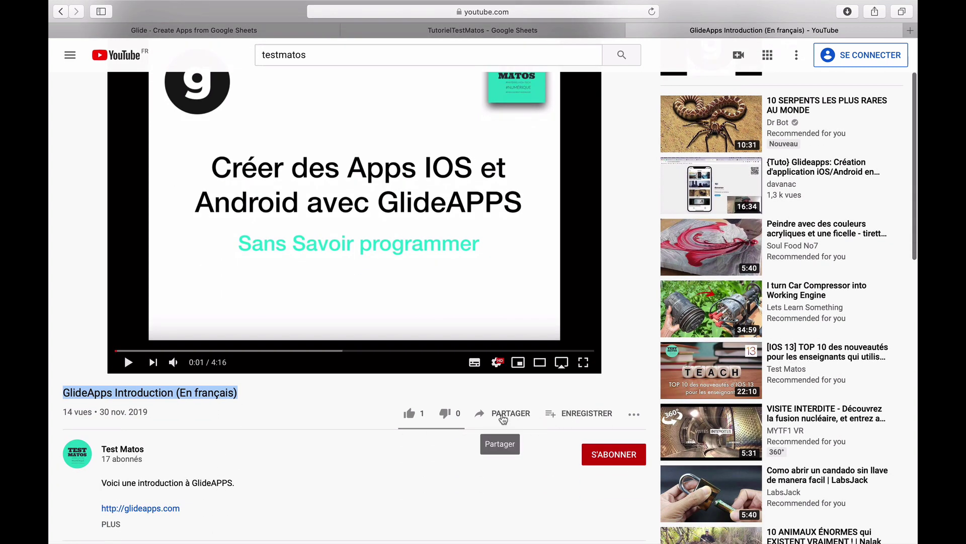
left_click(503, 419)
left_click(484, 315)
key("super+c")
left_click(590, 316)
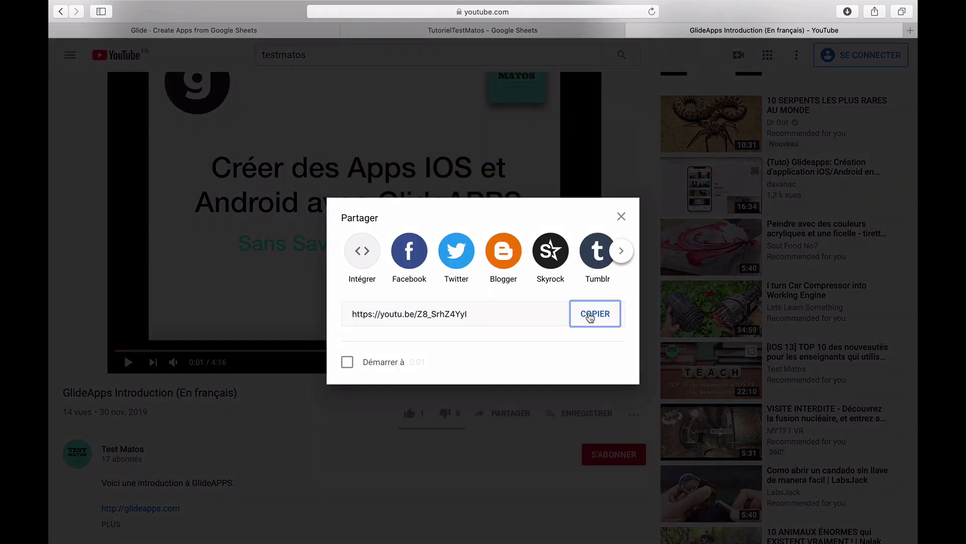
Paste the copied video link into cell C2 under V01 in the Tutoriel vidéo sheet.
left_click(410, 33)
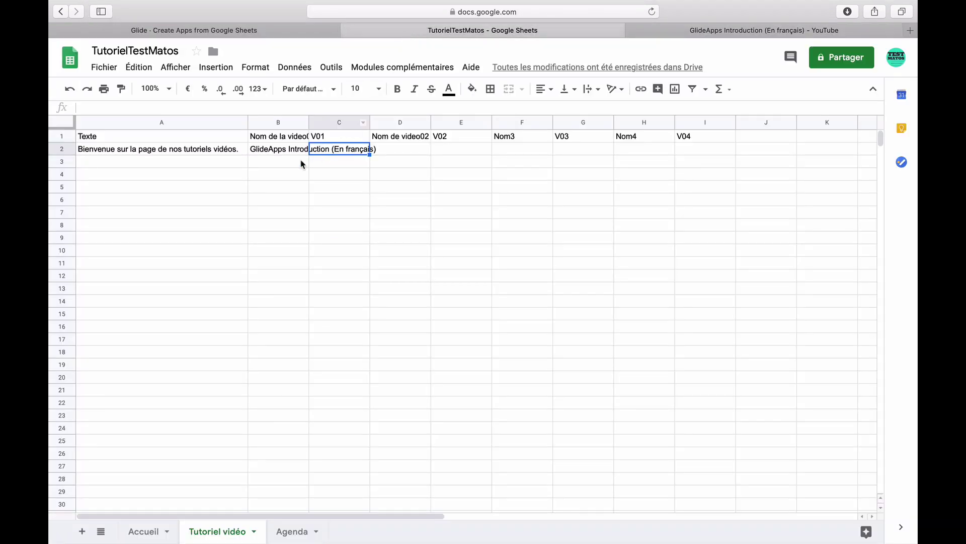
double_click(337, 151)
key("super+v")
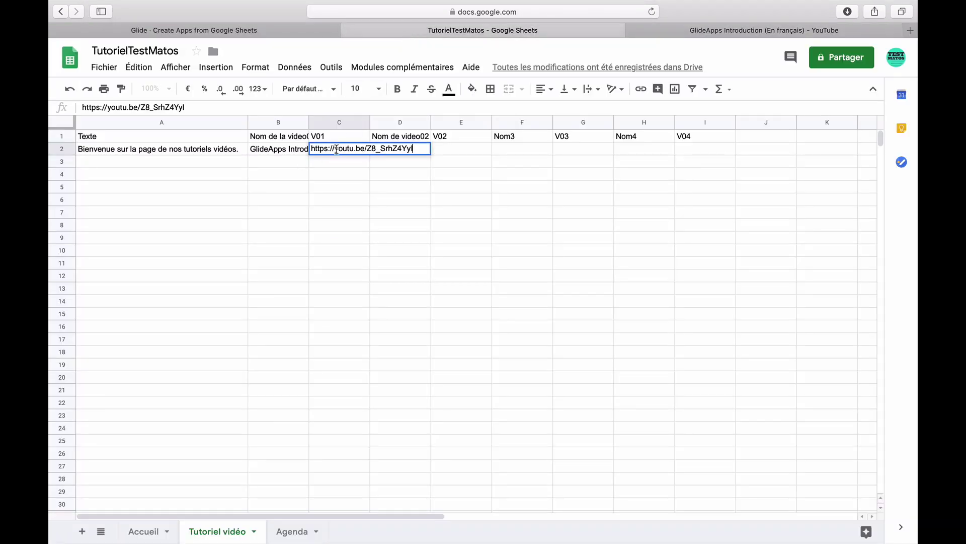
left_click(381, 165)
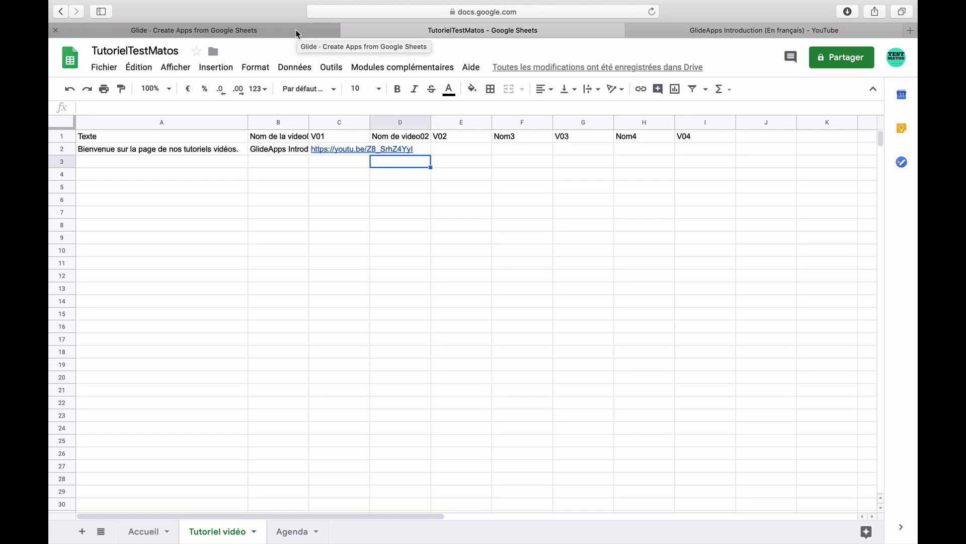
Switch to the Glide editor and reload the sheet data, with the app's tab settings open.
left_click(297, 34)
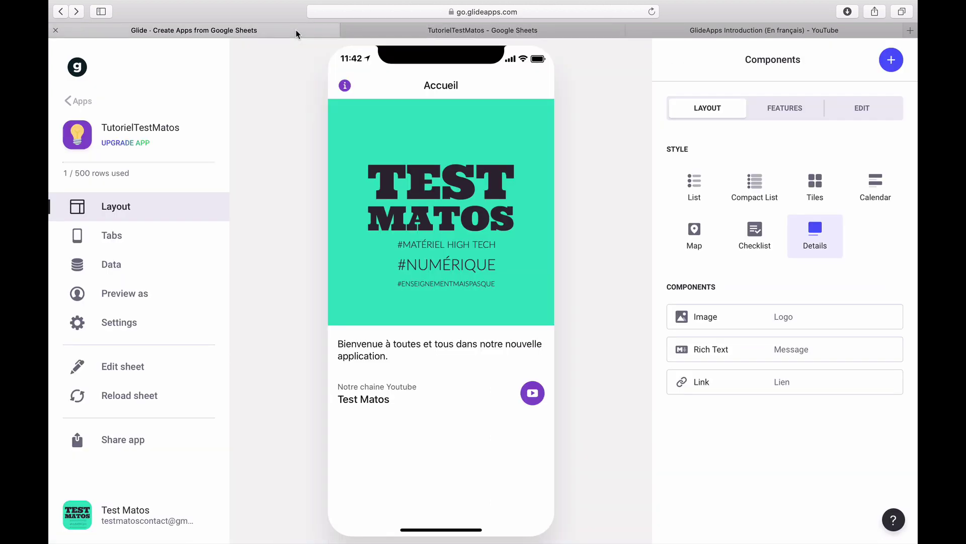
left_click(127, 397)
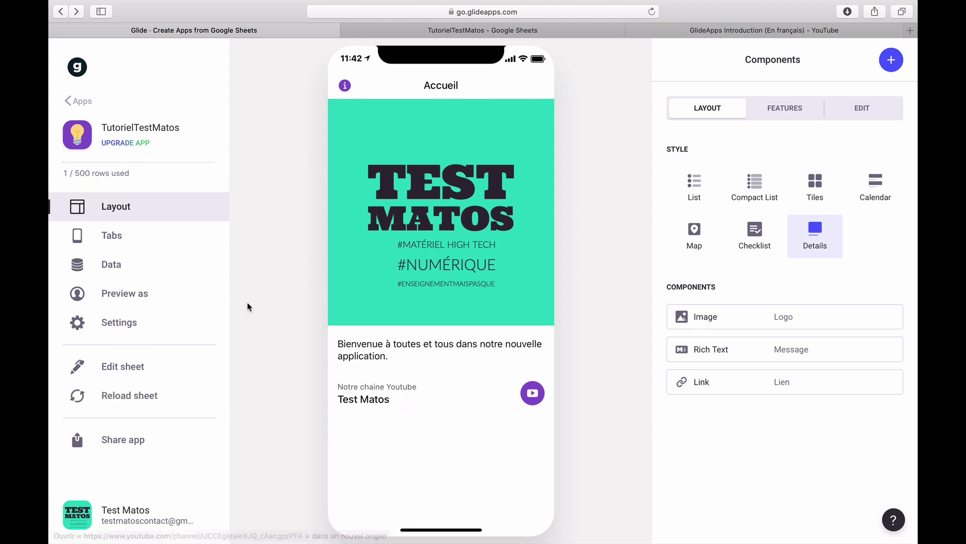
left_click(112, 237)
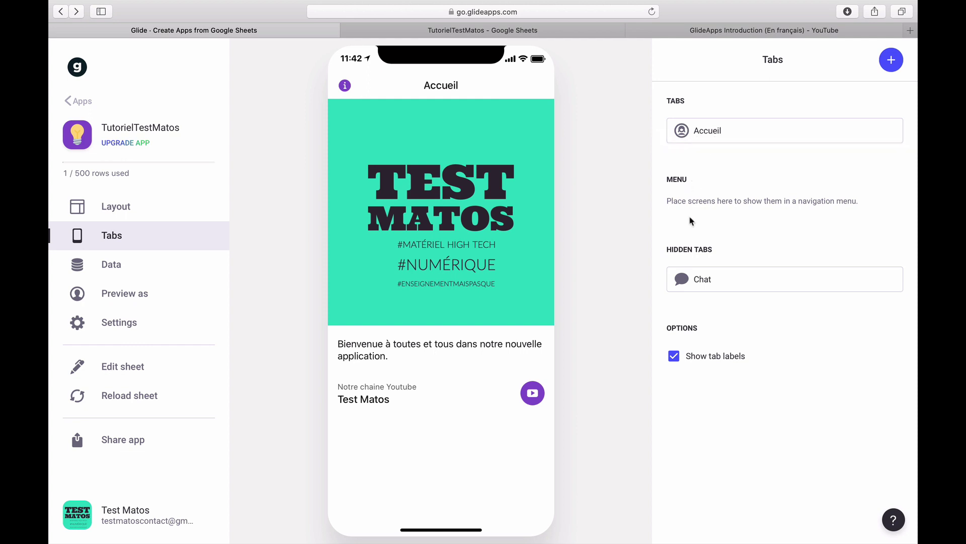
left_click(129, 397)
Add a new tab to the app and set its source to the Tutoriel vidéo sheet.
left_click(892, 61)
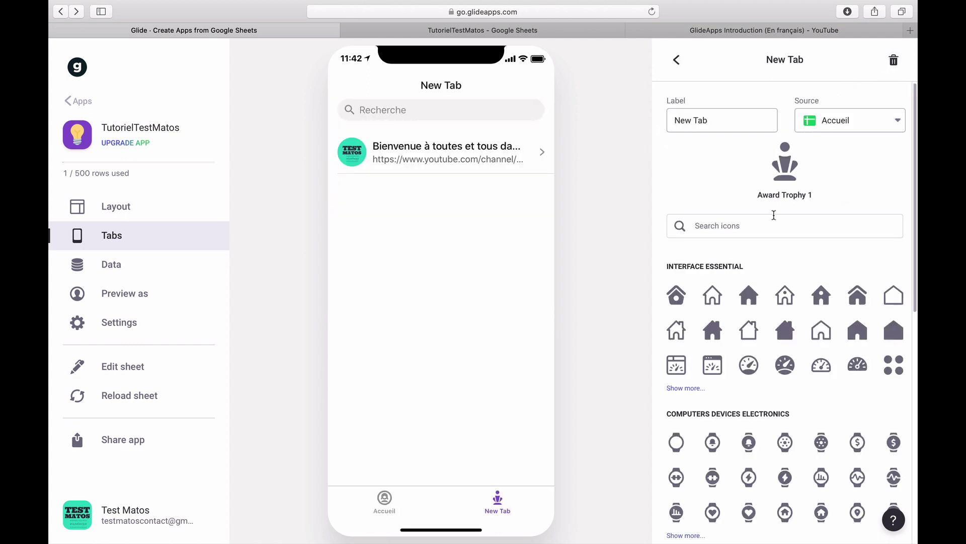
left_click(853, 127)
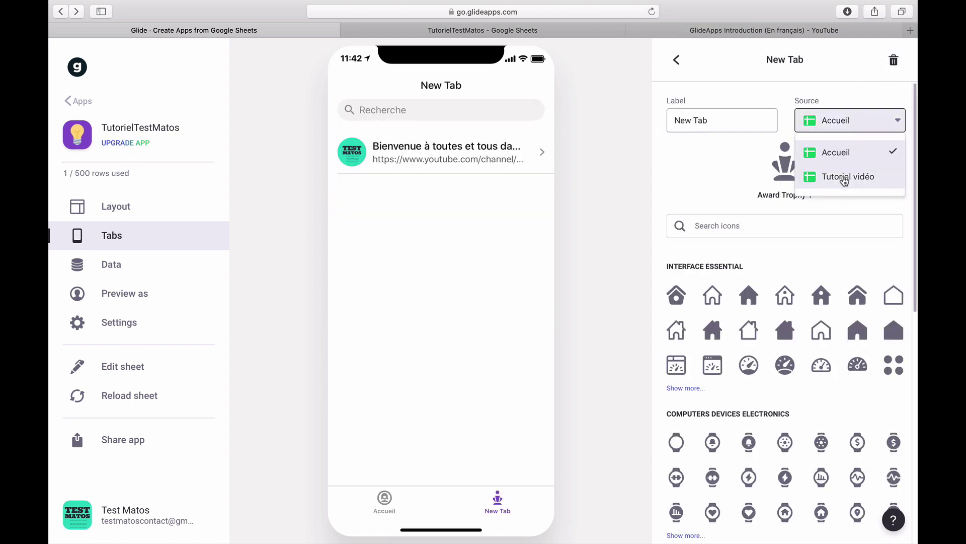
left_click(844, 177)
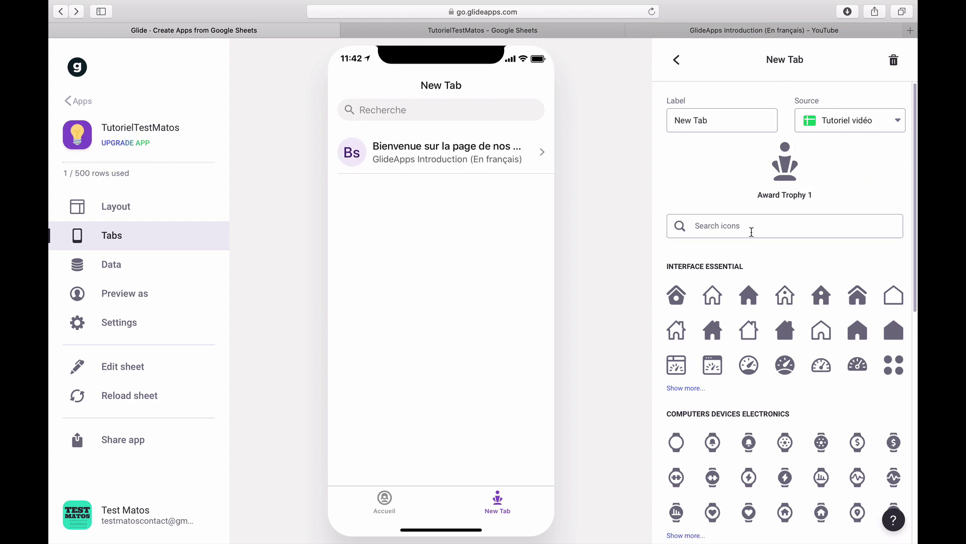
Look through the tab icon library and search it for "youtu", clearing the search at the end.
scroll(750, 248, "down", 8)
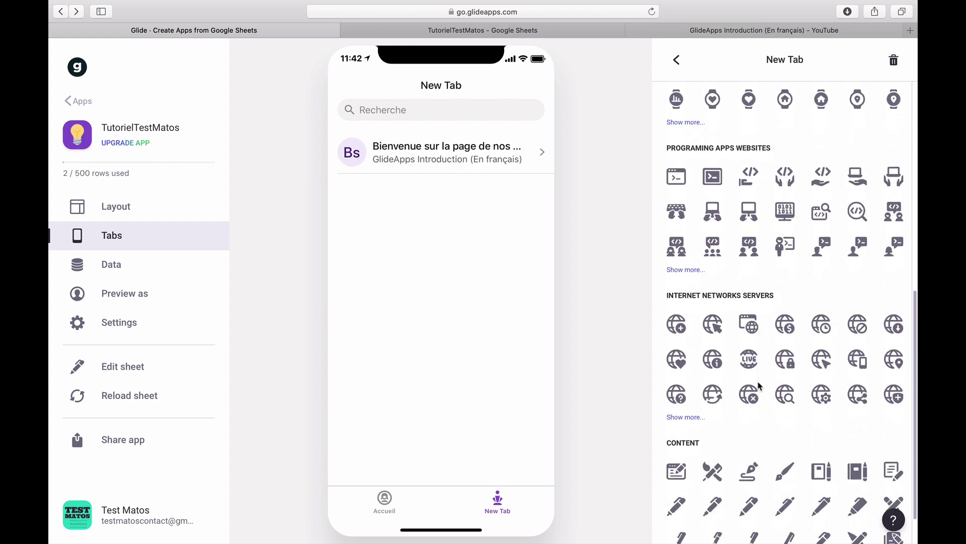
scroll(760, 385, "up", 7)
scroll(760, 385, "up", 2)
type("yo")
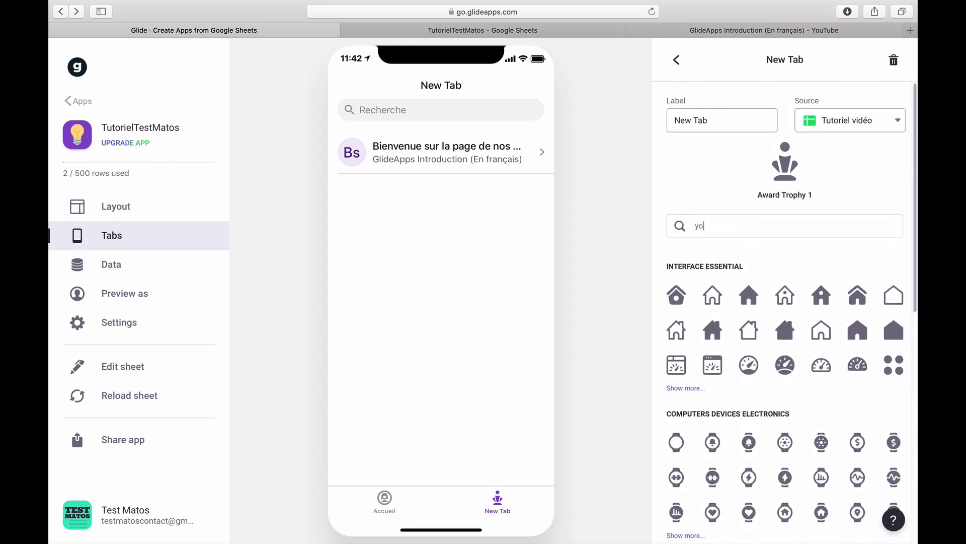
type("utu")
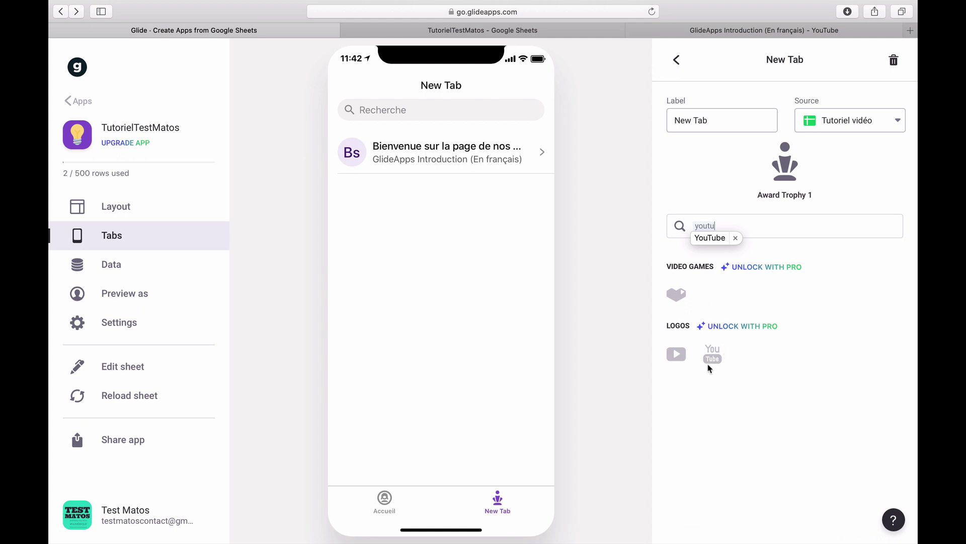
left_click(736, 239)
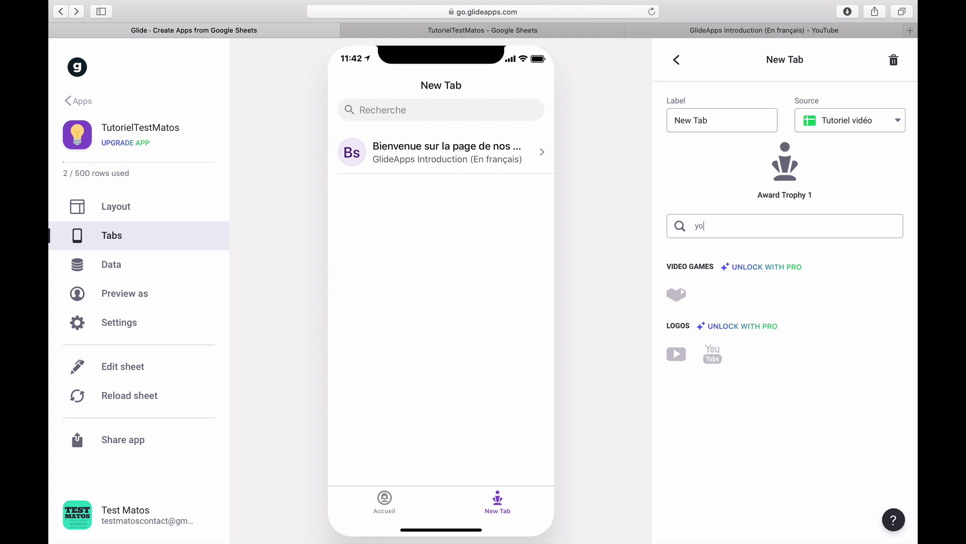
key("BackSpace")
key("BackSpace")
Set the new tab's icon to Programming User 1 from the Programing Apps Websites category.
scroll(772, 404, "down", 4)
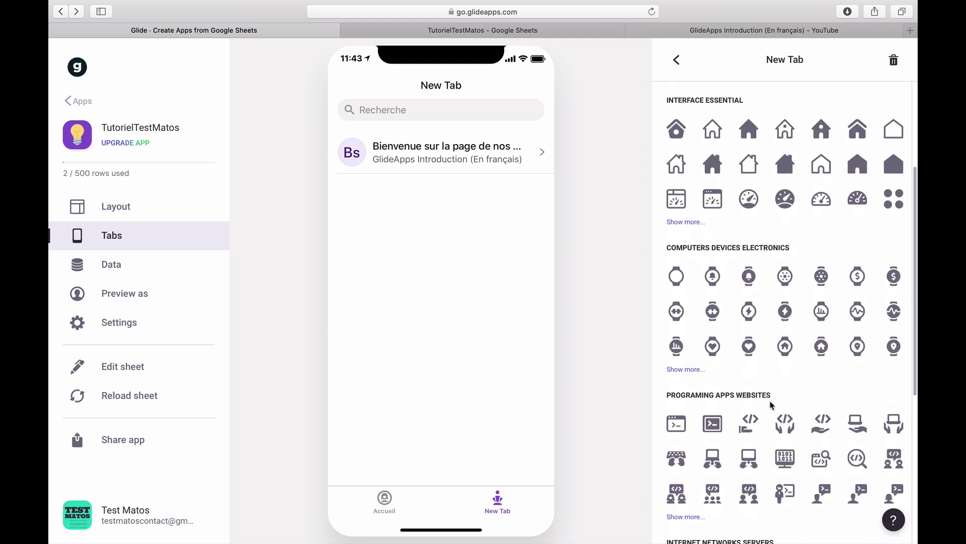
scroll(771, 404, "down", 5)
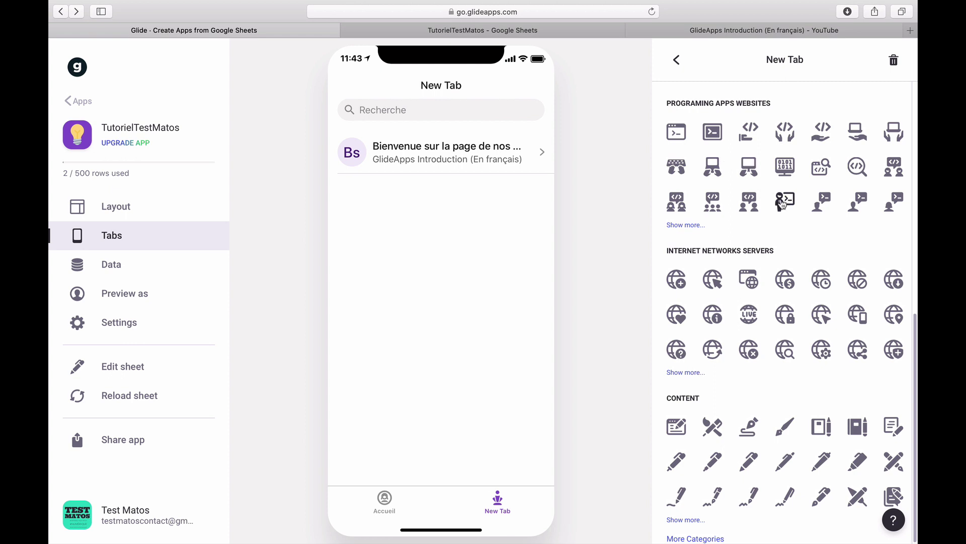
left_click(783, 203)
left_click(676, 60)
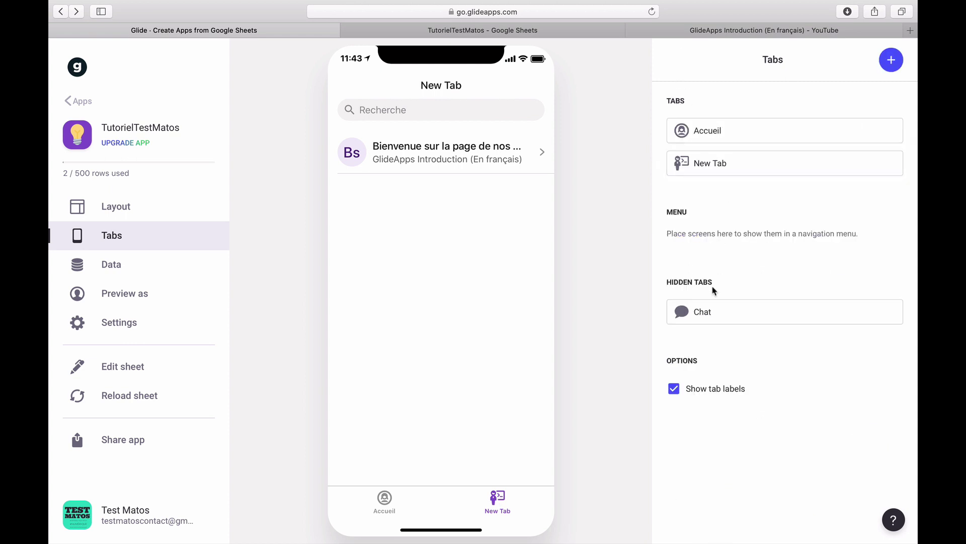
Rename the new tab as "Tutoriels vidéo".
left_click(718, 165)
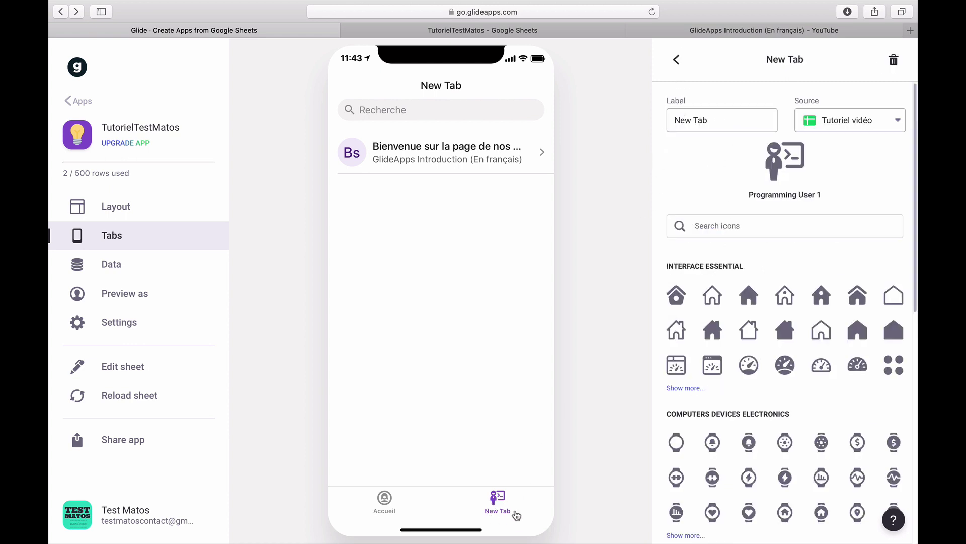
left_click_drag(721, 121, 643, 115)
type("To")
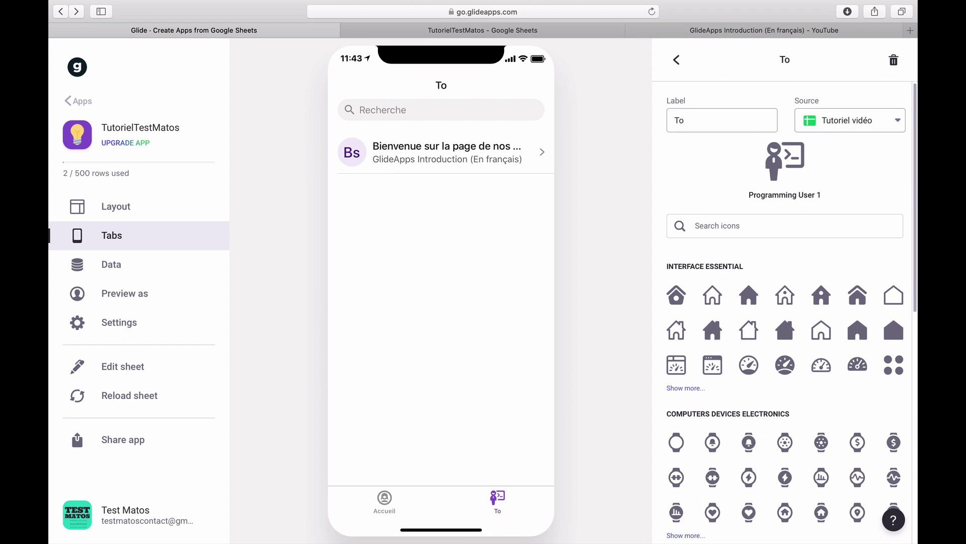
key("BackSpace")
type("utoriels")
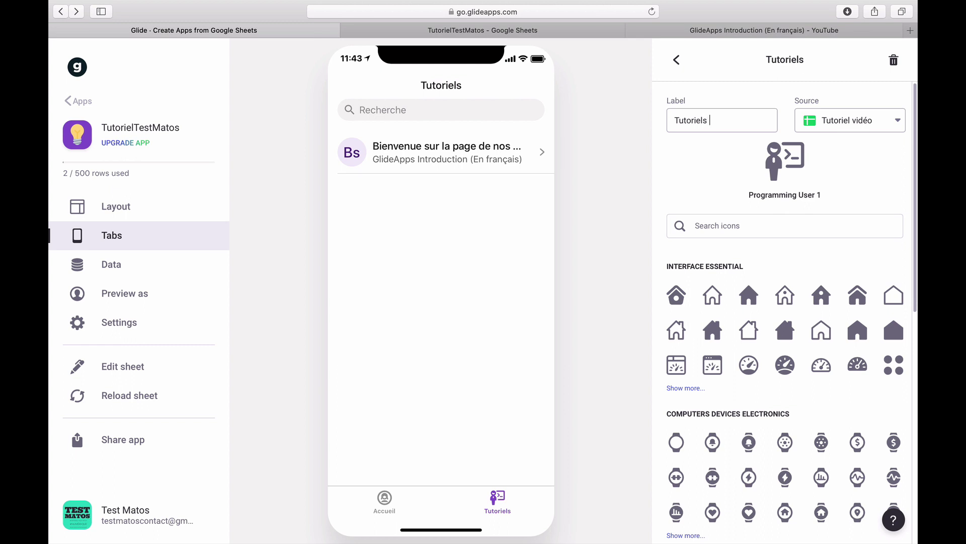
type(" vidéo")
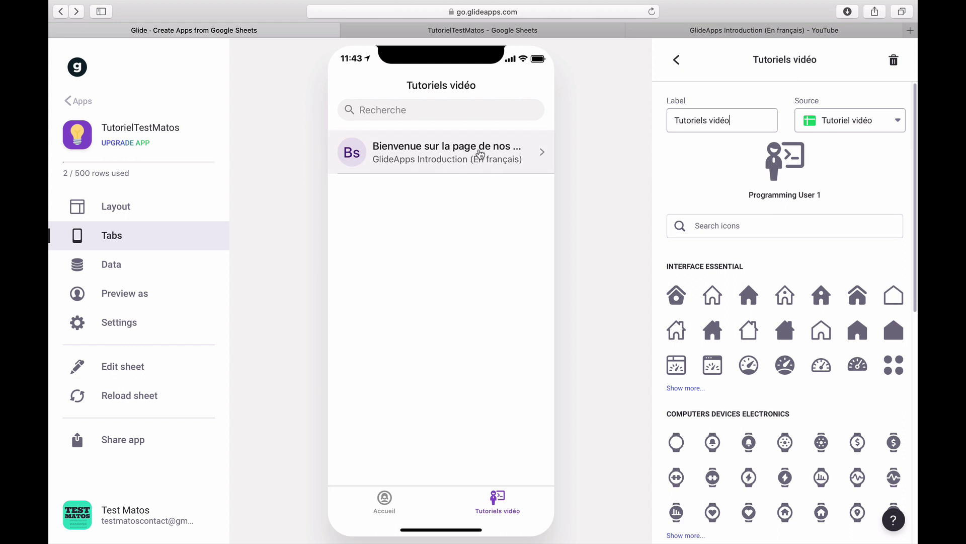
Set the layout style of the Tutoriels vidéo screen to Details.
left_click(492, 157)
left_click(368, 89)
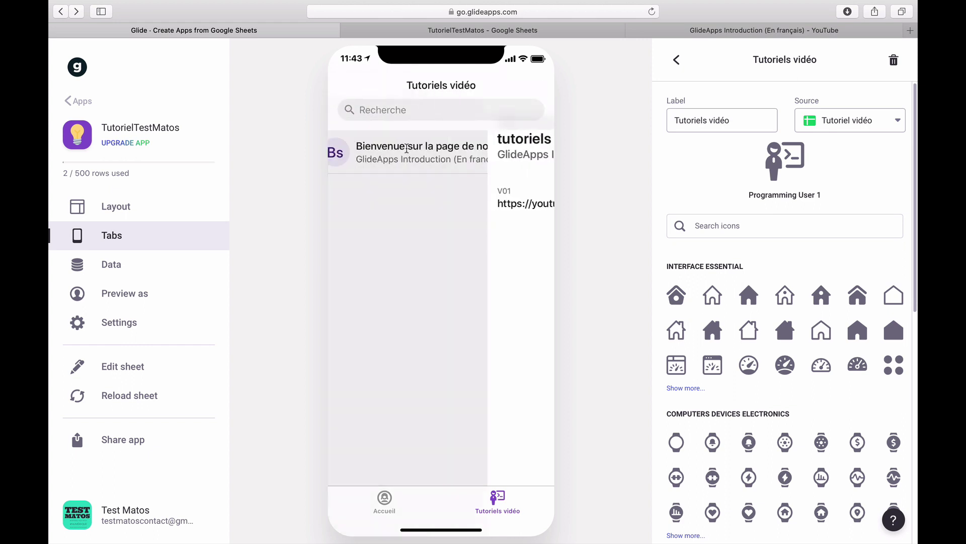
left_click(677, 60)
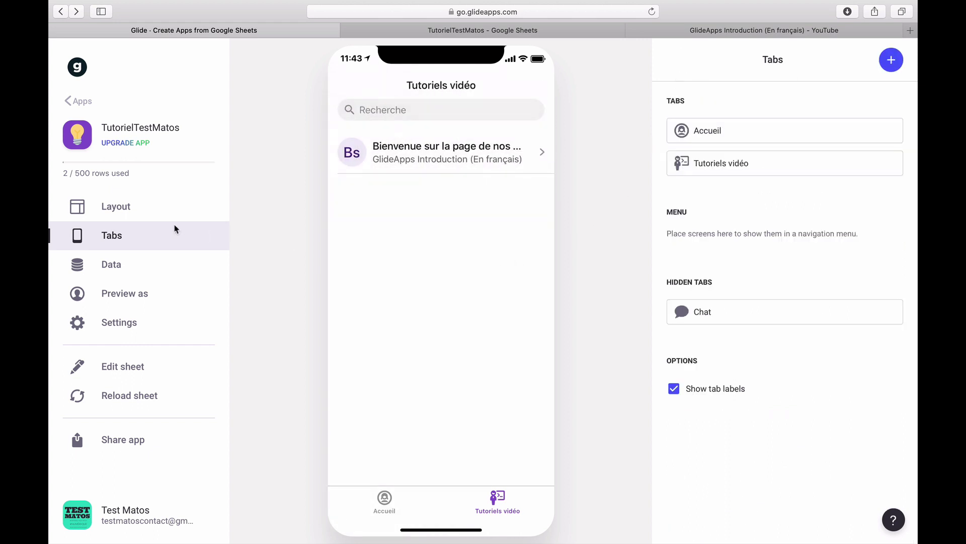
left_click(115, 210)
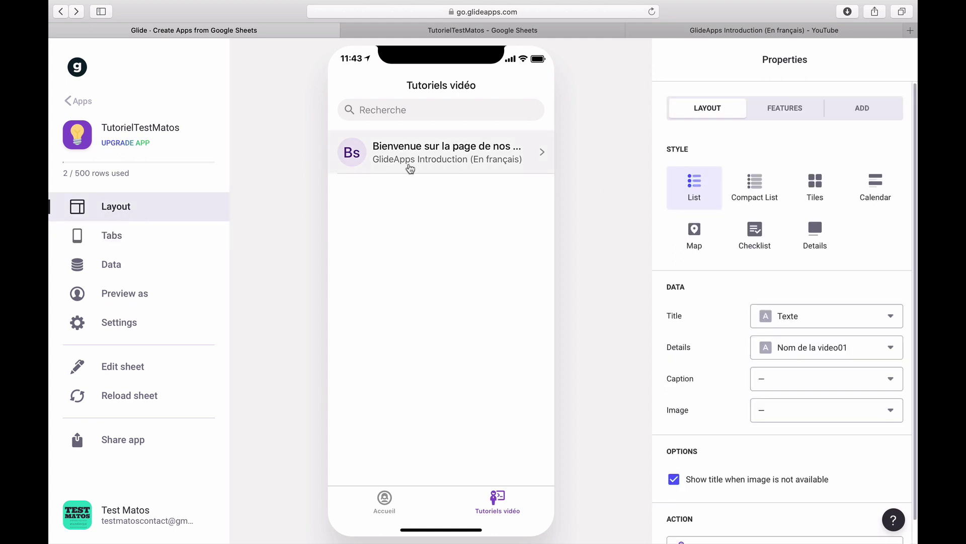
left_click(414, 165)
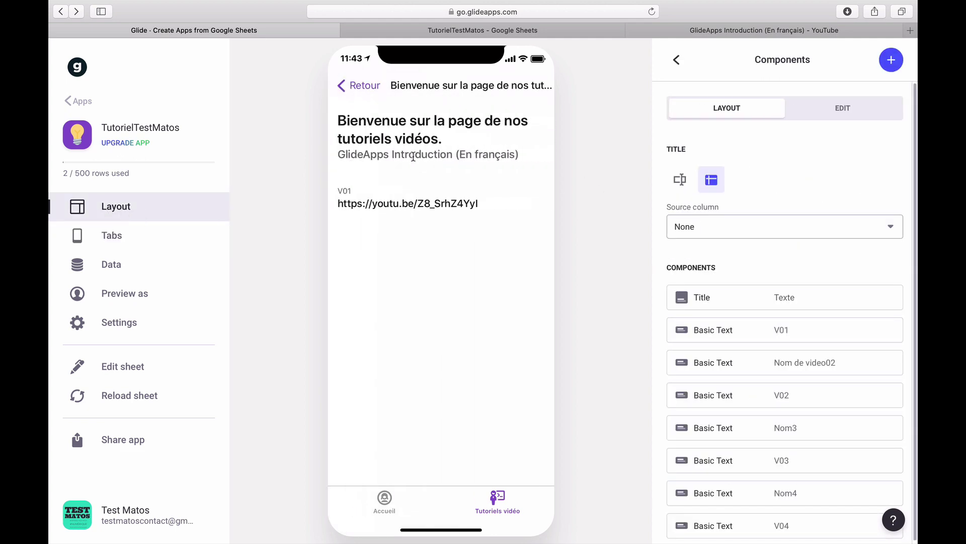
left_click(358, 85)
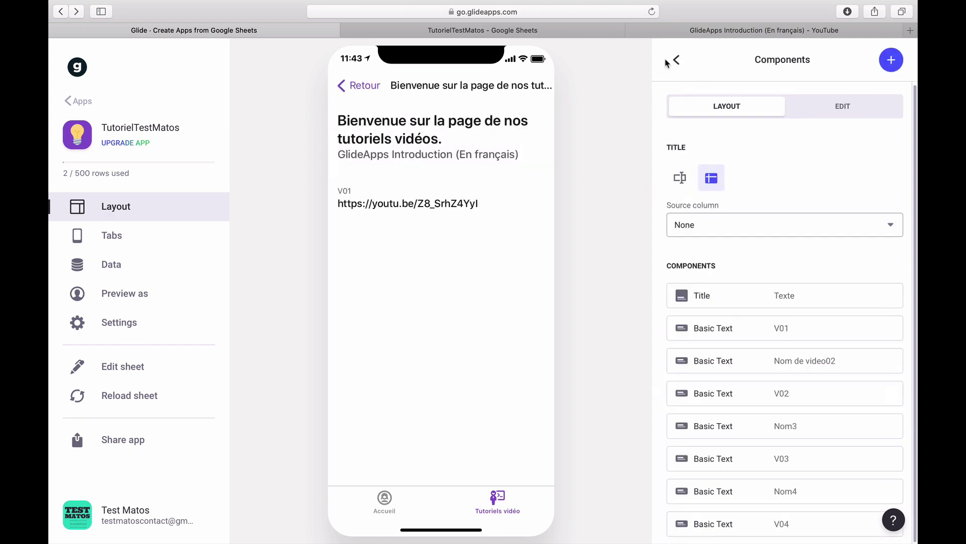
left_click(669, 61)
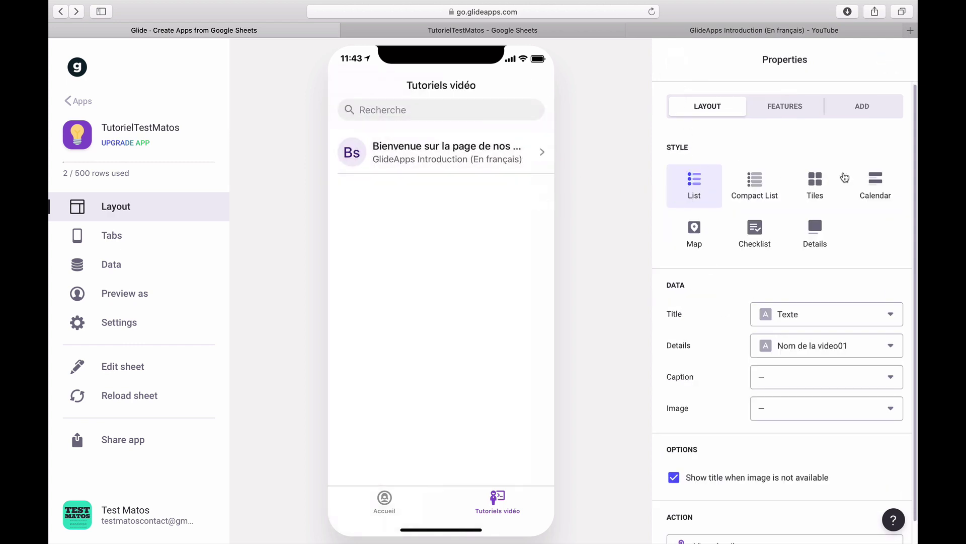
left_click(819, 230)
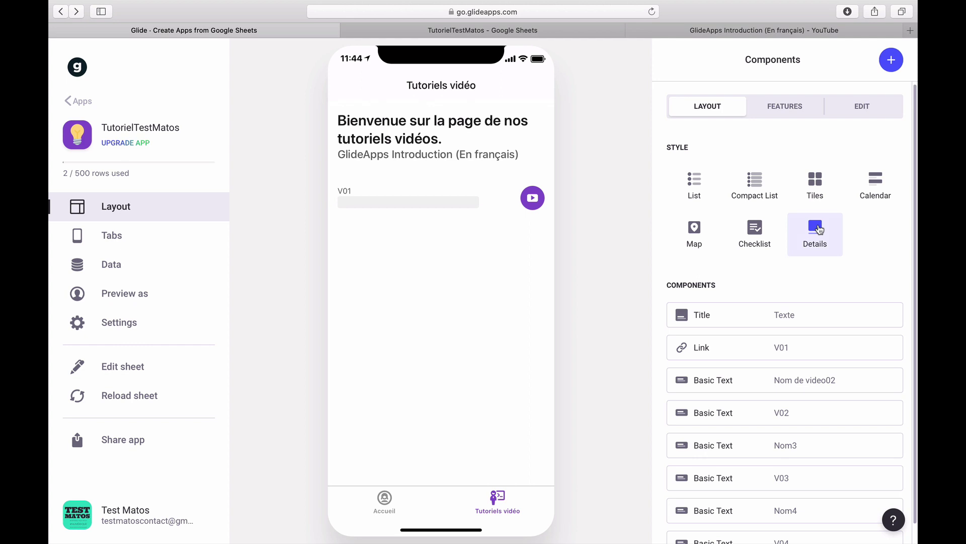
Add a Basic Text component to the Tutoriels vidéo screen and set its column to Nom de la video01.
scroll(724, 305, "down", 1)
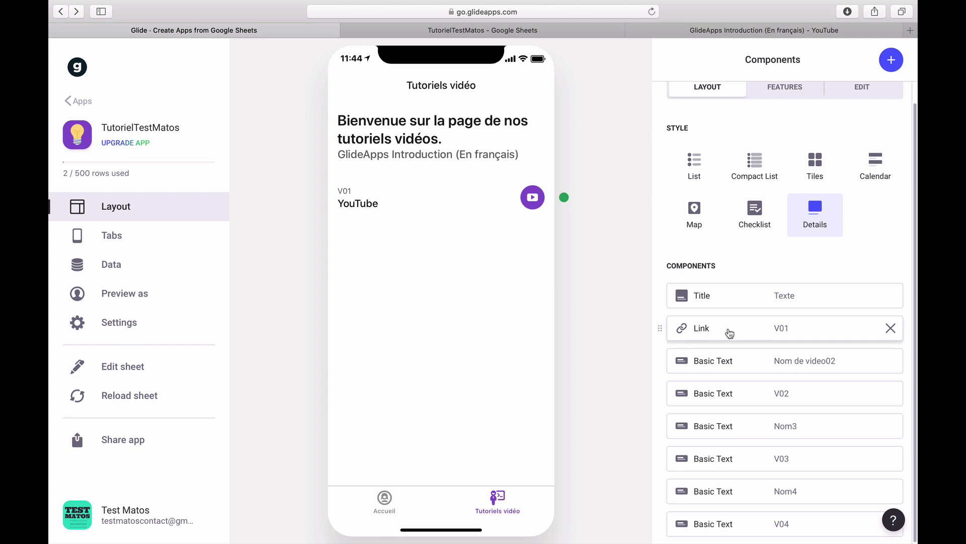
left_click(893, 64)
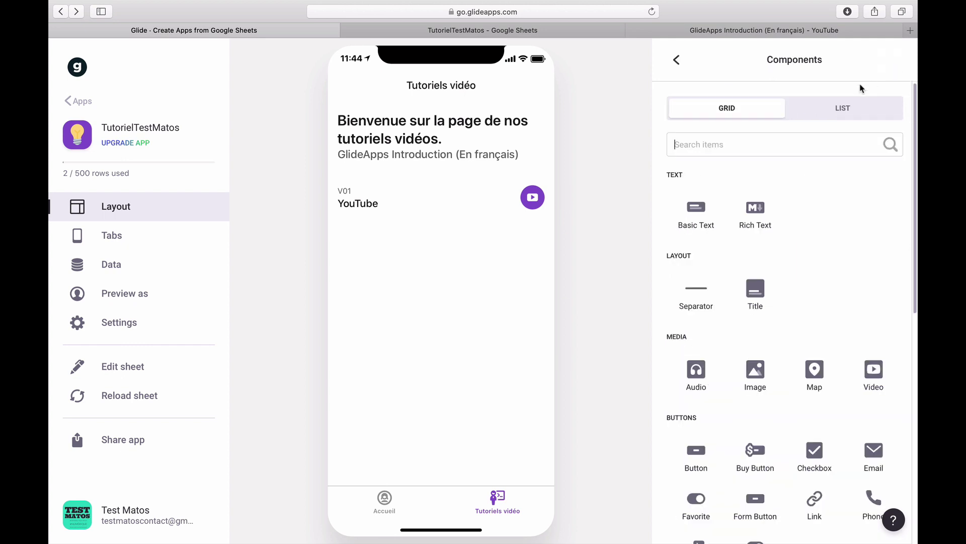
left_click(698, 214)
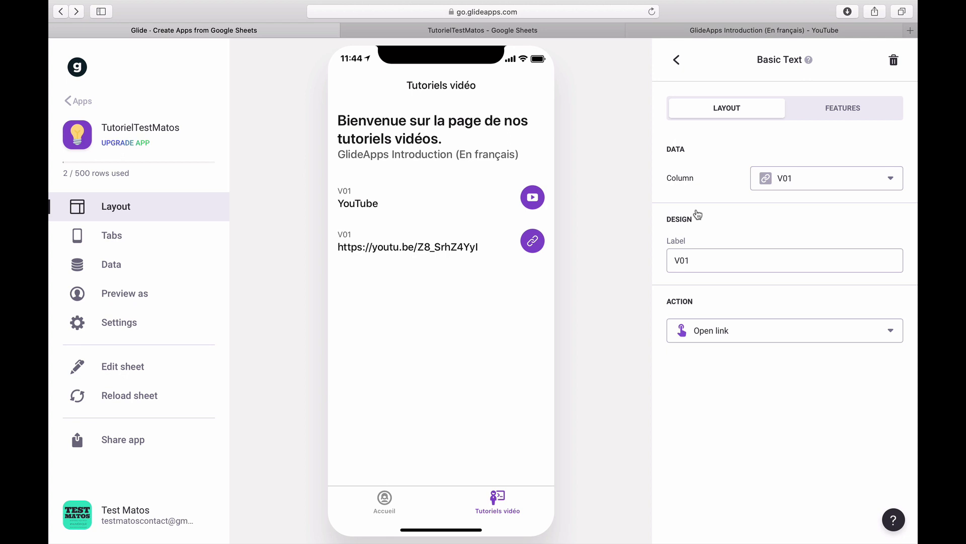
left_click(803, 182)
left_click(803, 246)
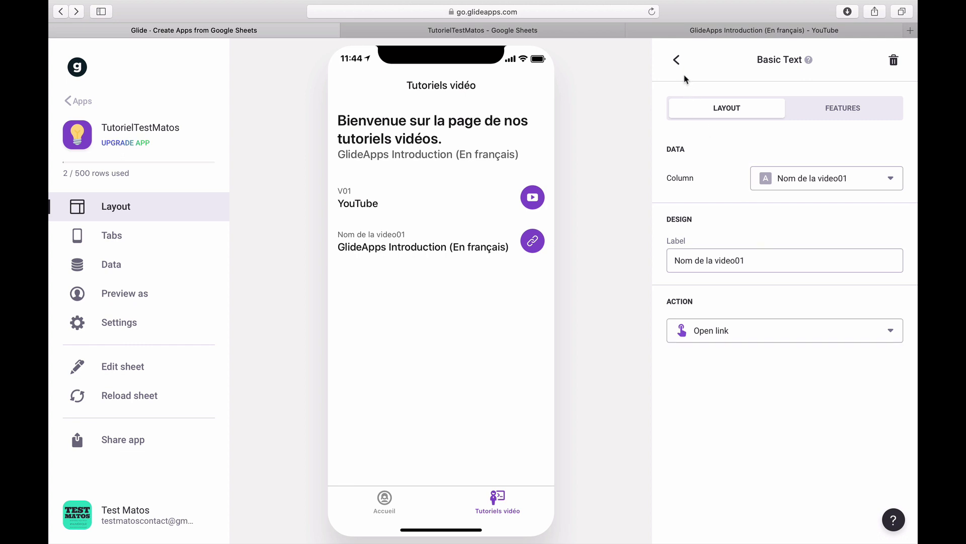
Clear the label of the Basic Text component bound to Nom de la video01.
left_click(757, 259)
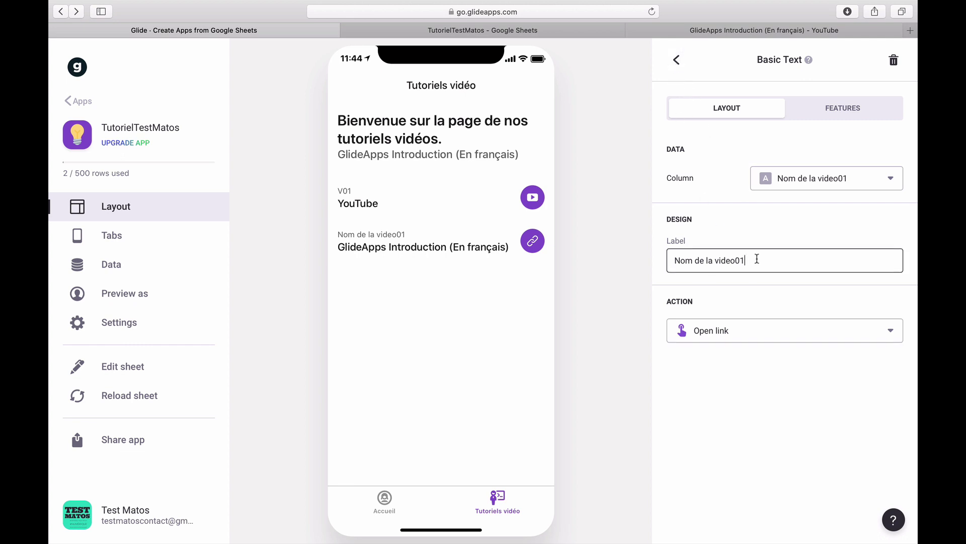
left_click_drag(760, 260, 637, 263)
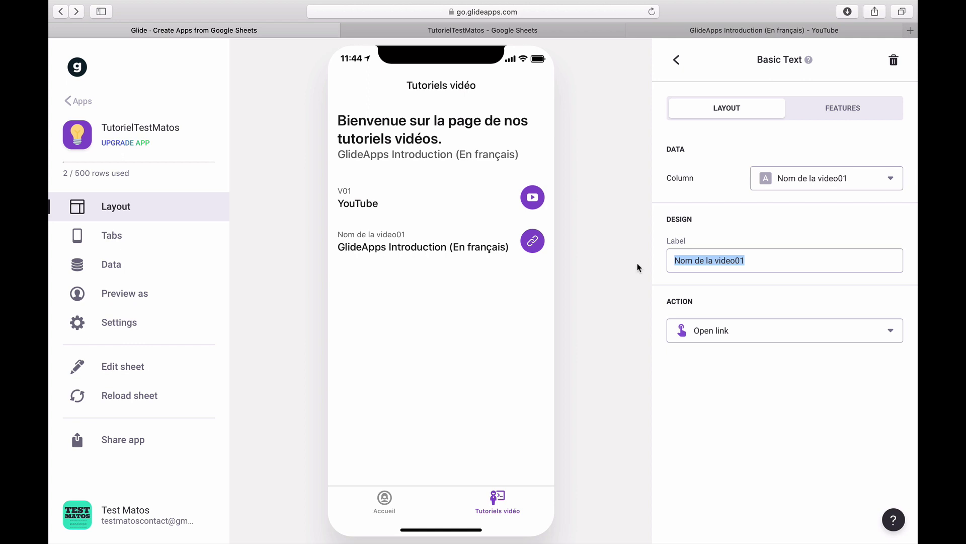
key("BackSpace")
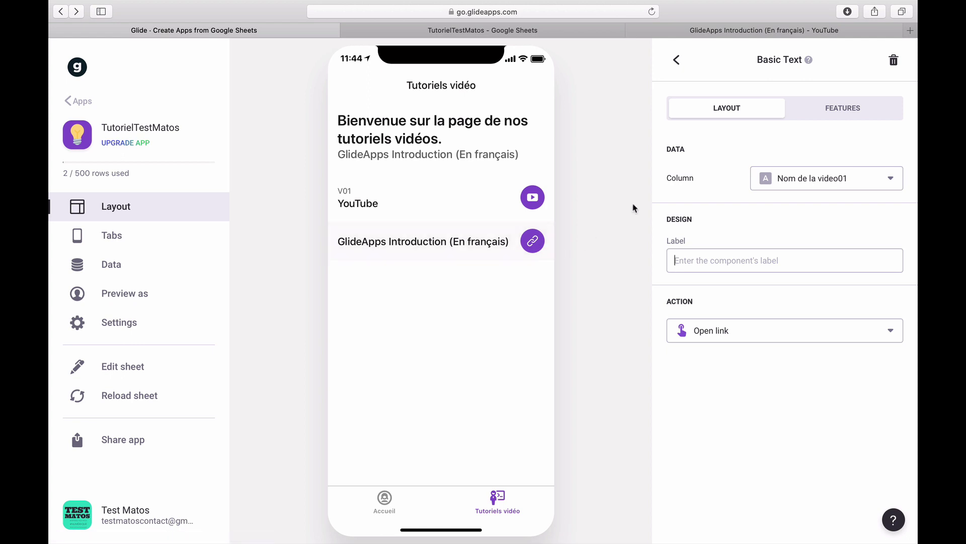
Move the Nom de la video01 Basic Text component directly below the Title in the component list.
left_click(676, 60)
scroll(764, 448, "down", 2)
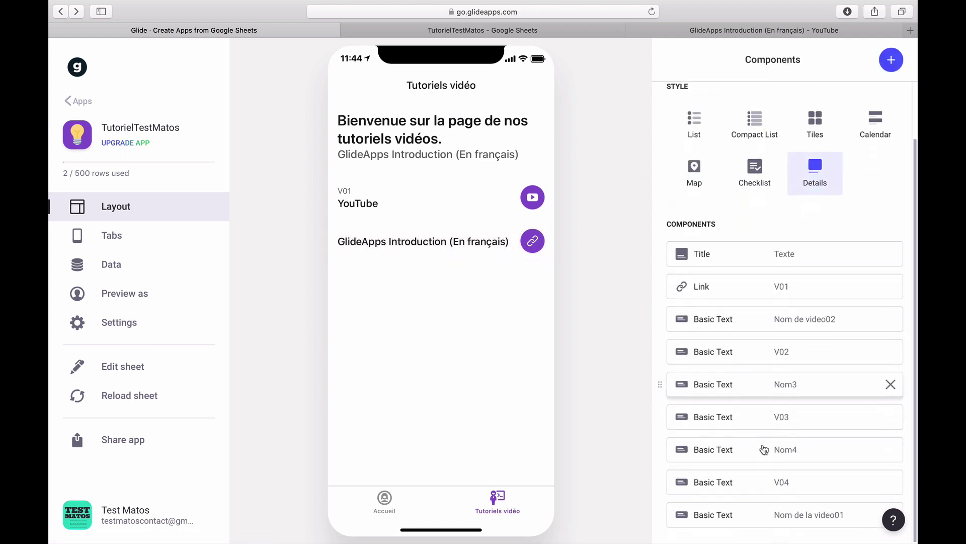
left_click_drag(757, 515, 758, 295)
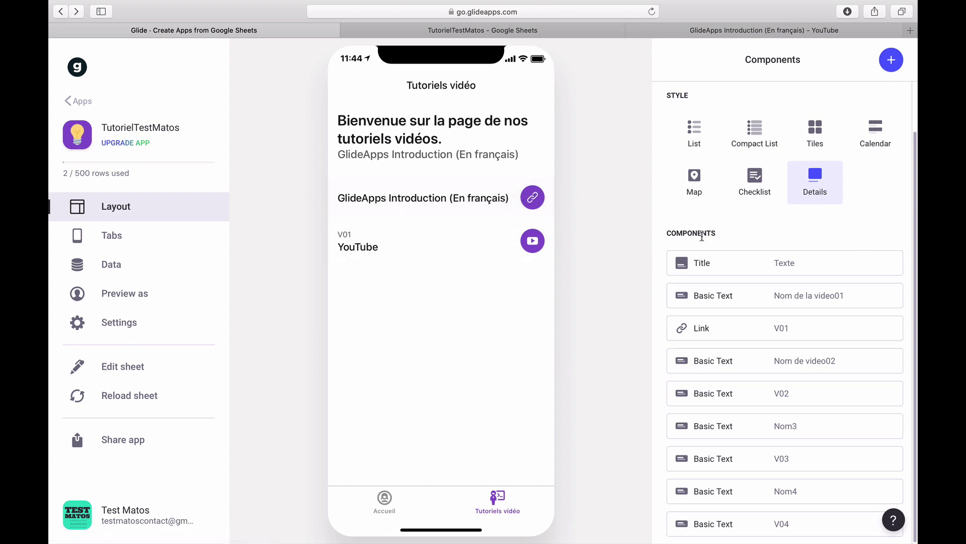
Set the action of the Nom de la video01 Basic Text component to None.
left_click(731, 296)
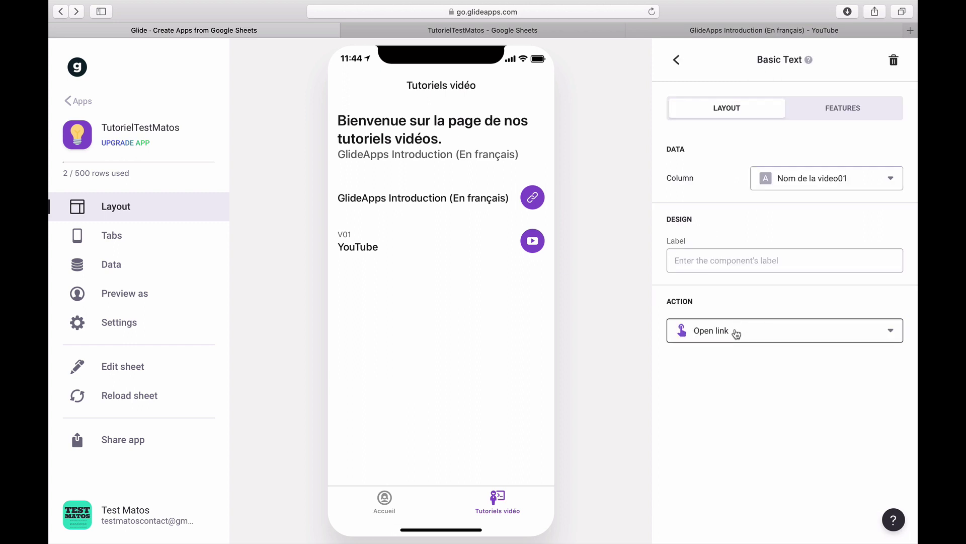
left_click(733, 330)
left_click(735, 332)
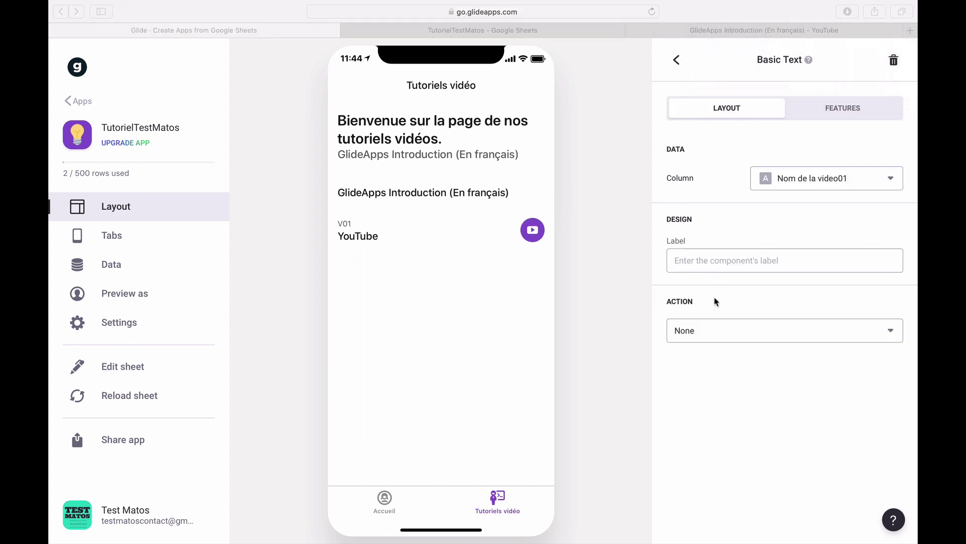
left_click(717, 334)
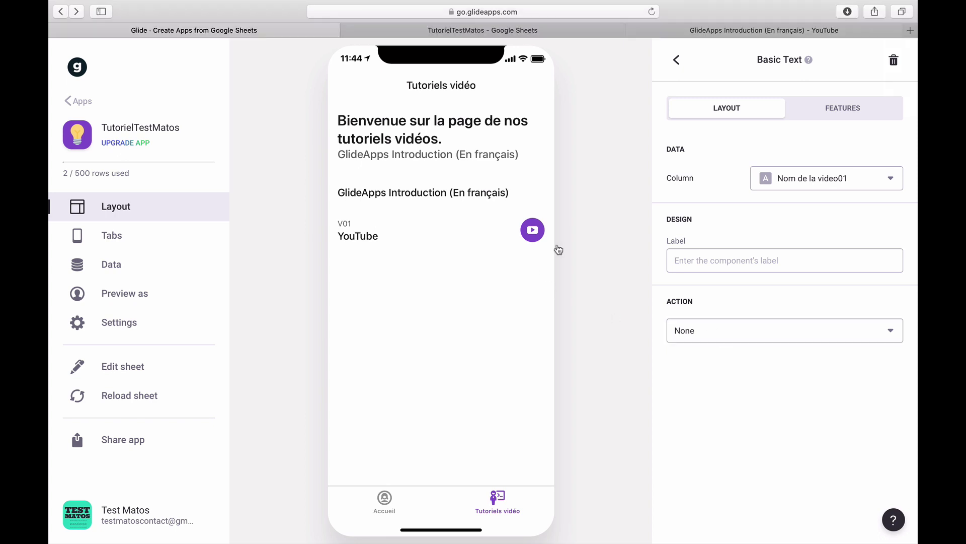
left_click(802, 339)
left_click(807, 332)
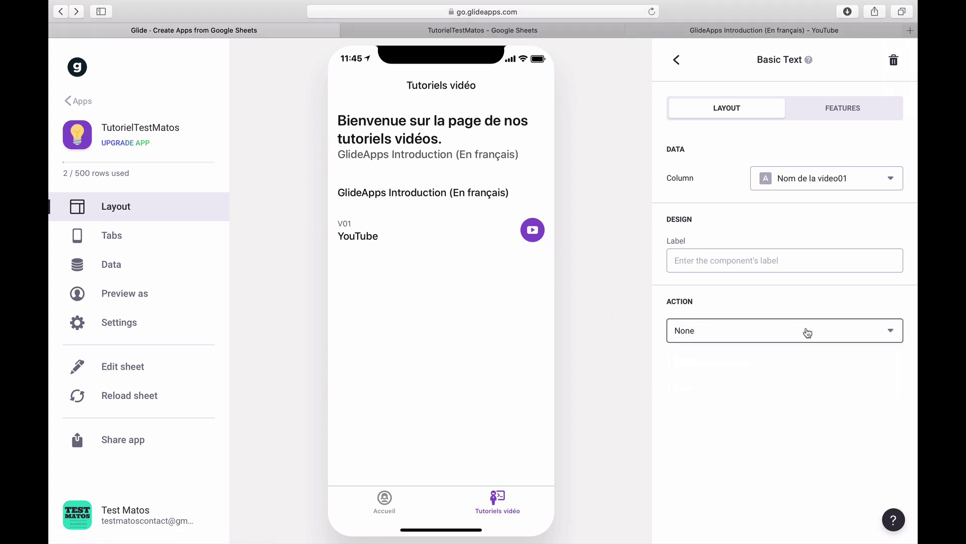
Test the V01 link in the app preview, return to Glide and examine the Link component's title setting.
left_click(374, 242)
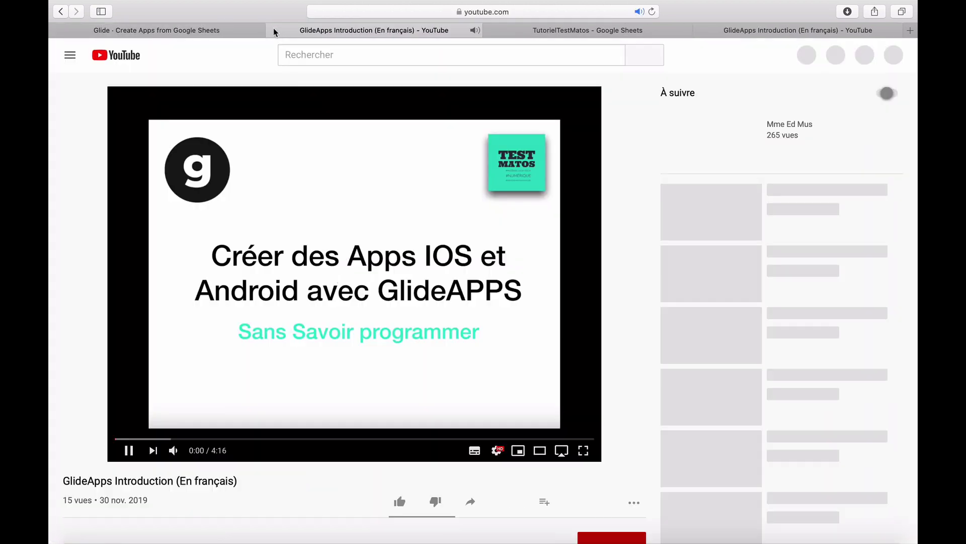
left_click(273, 30)
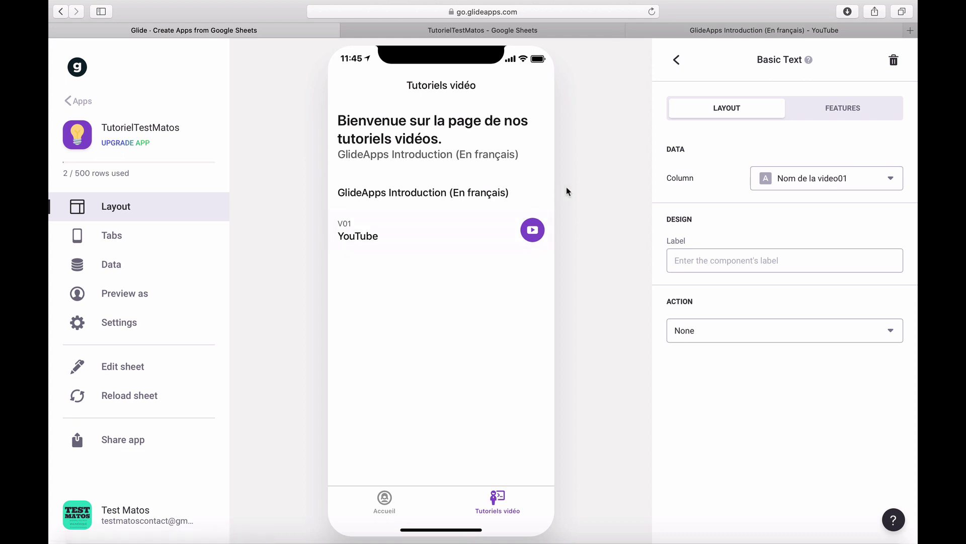
left_click(677, 61)
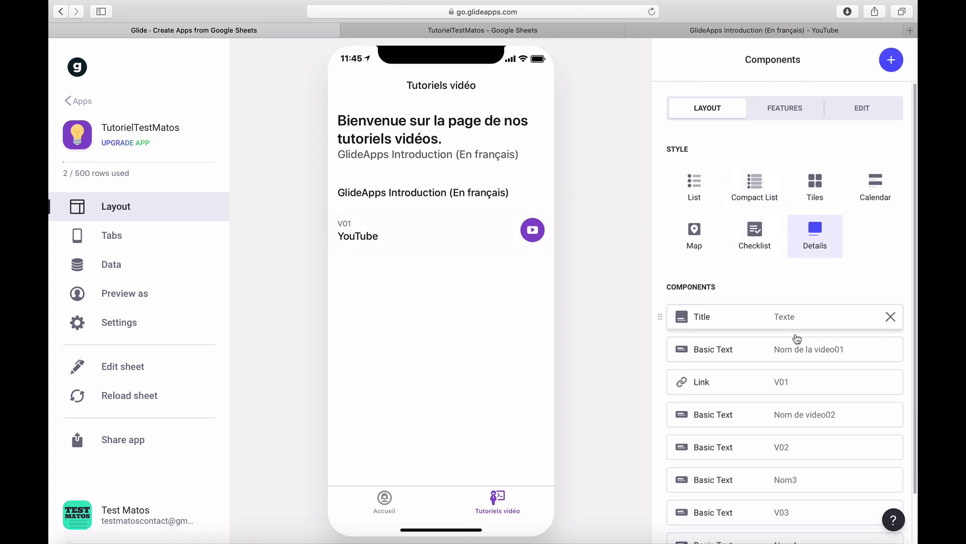
scroll(782, 386, "down", 1)
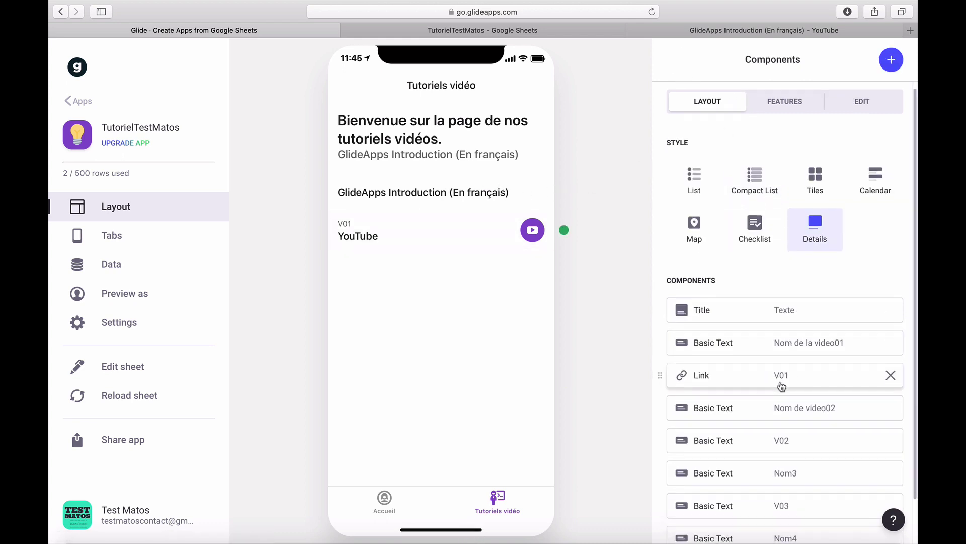
left_click(782, 386)
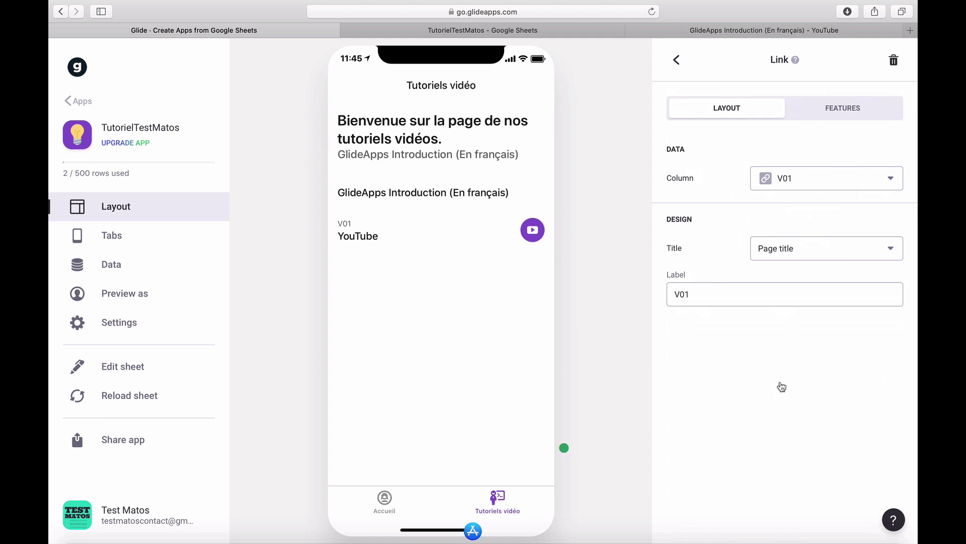
left_click(810, 258)
left_click(810, 249)
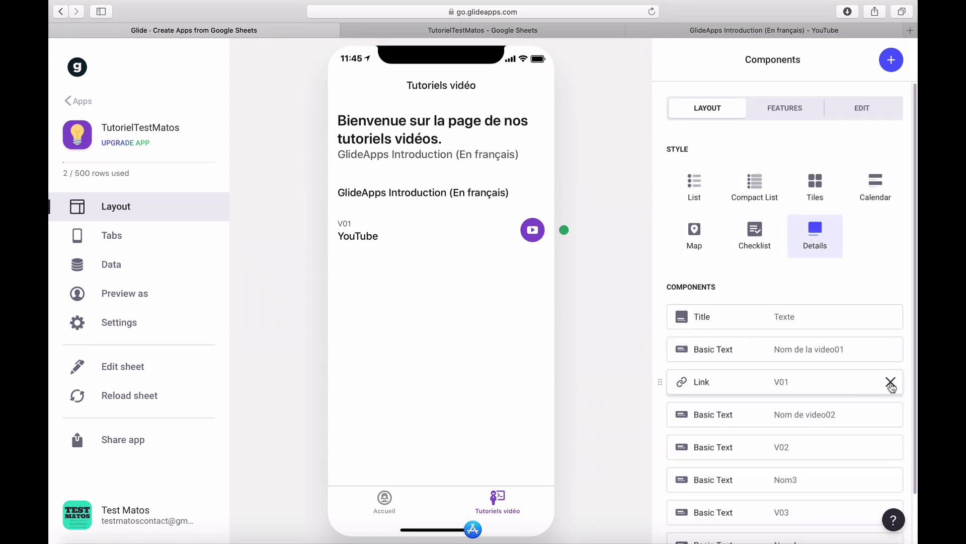
Delete the V01 Link and the Nom de video02, V02, Nom3, V03, Nom4 and V04 Basic Text components.
left_click(891, 382)
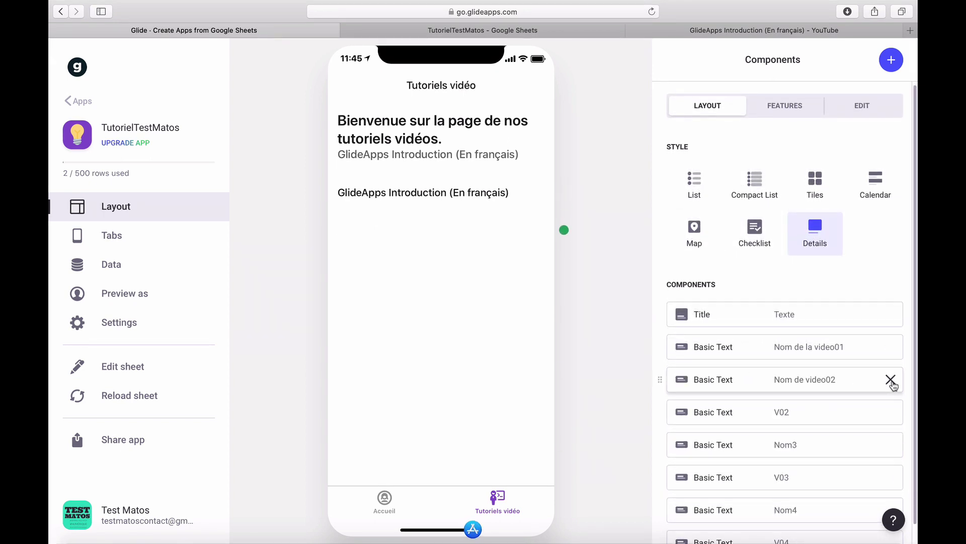
left_click(890, 381)
left_click(891, 381)
left_click(891, 381)
left_click(891, 381)
left_click(891, 381)
left_click(890, 381)
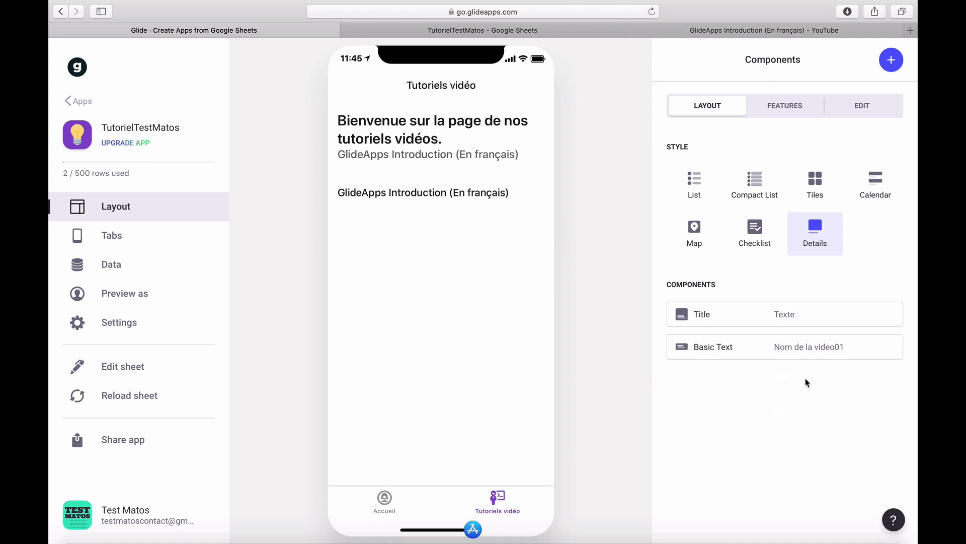
Add a Video component to the Tutoriels vidéo screen using the V01 column.
left_click(890, 61)
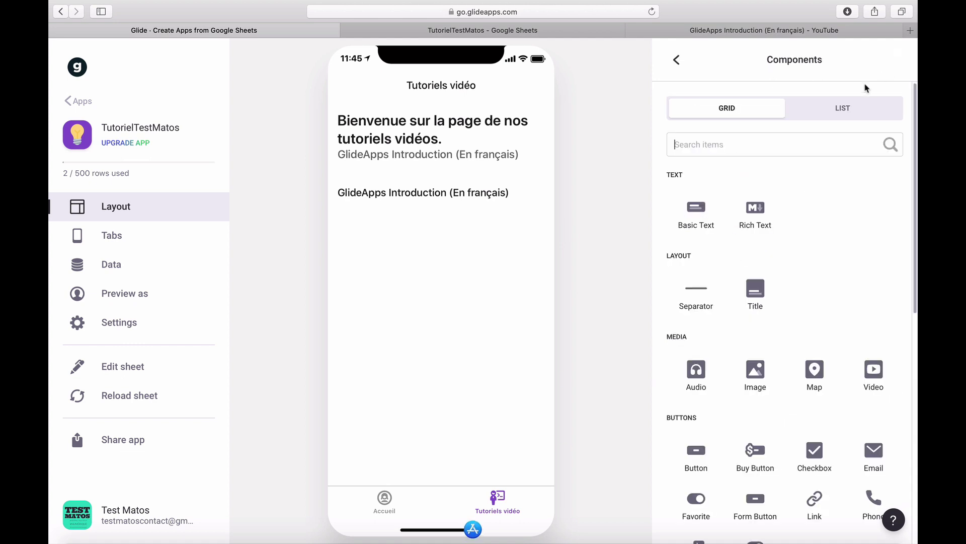
scroll(730, 403, "down", 3)
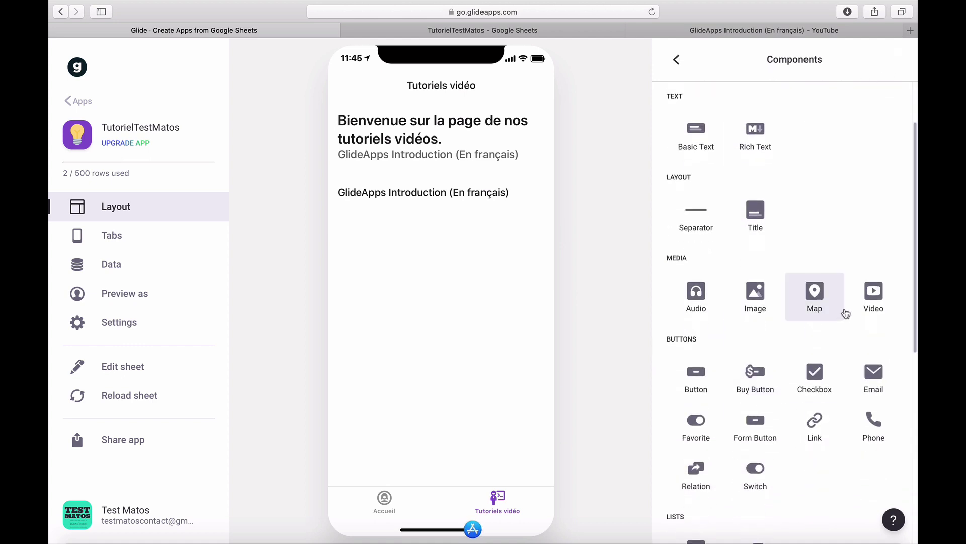
left_click(874, 297)
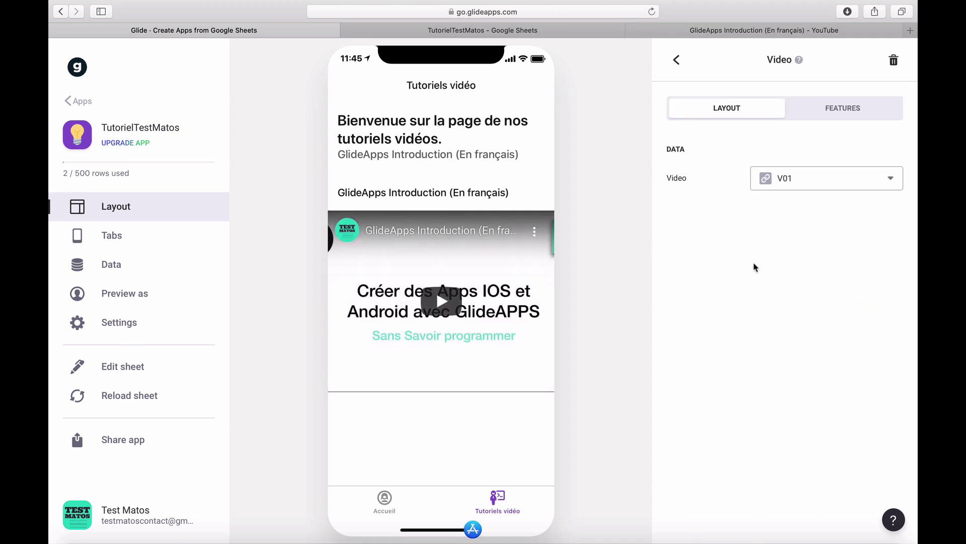
left_click(841, 108)
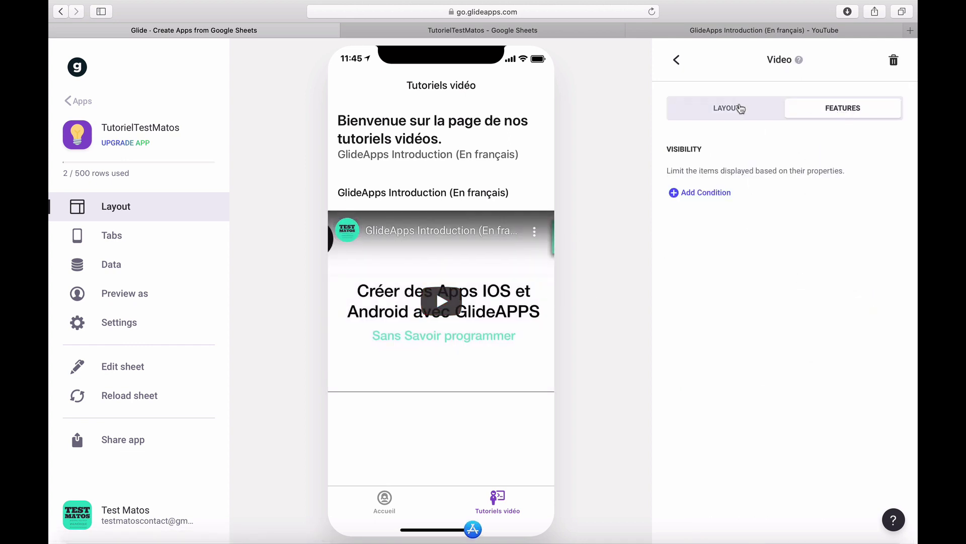
left_click(736, 108)
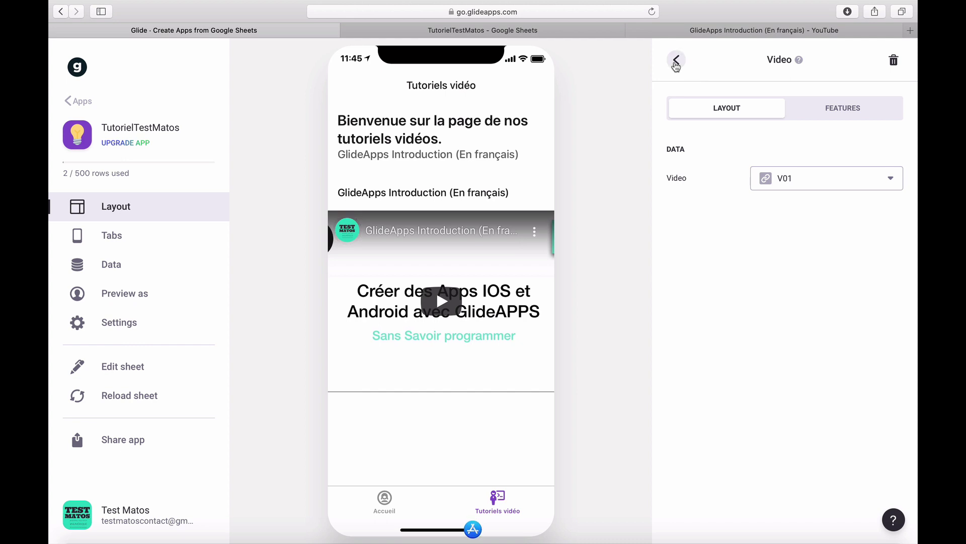
left_click(676, 61)
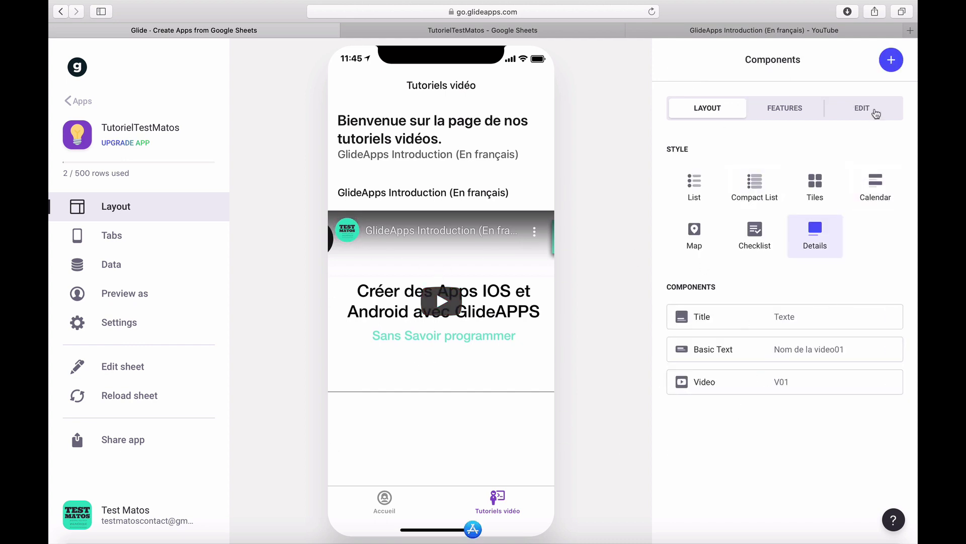
Add a Basic Text component using the Nom de video02 column and leave its label empty.
left_click(891, 60)
left_click(697, 210)
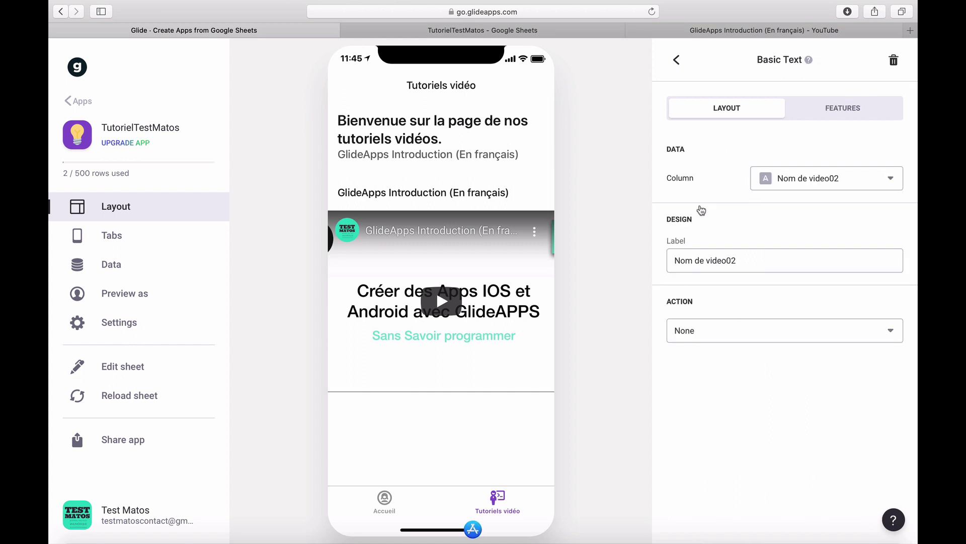
left_click(766, 257)
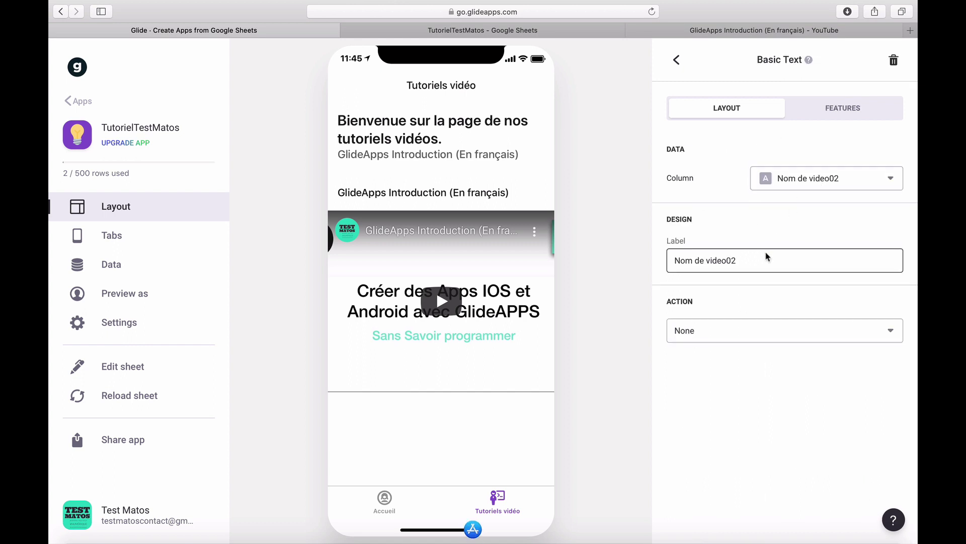
left_click_drag(760, 257, 632, 259)
key("BackSpace")
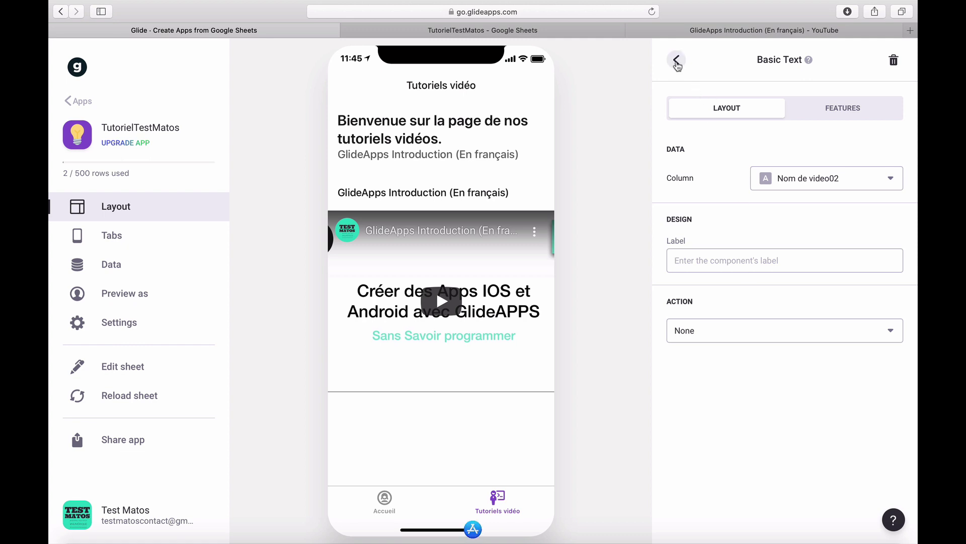
left_click(677, 61)
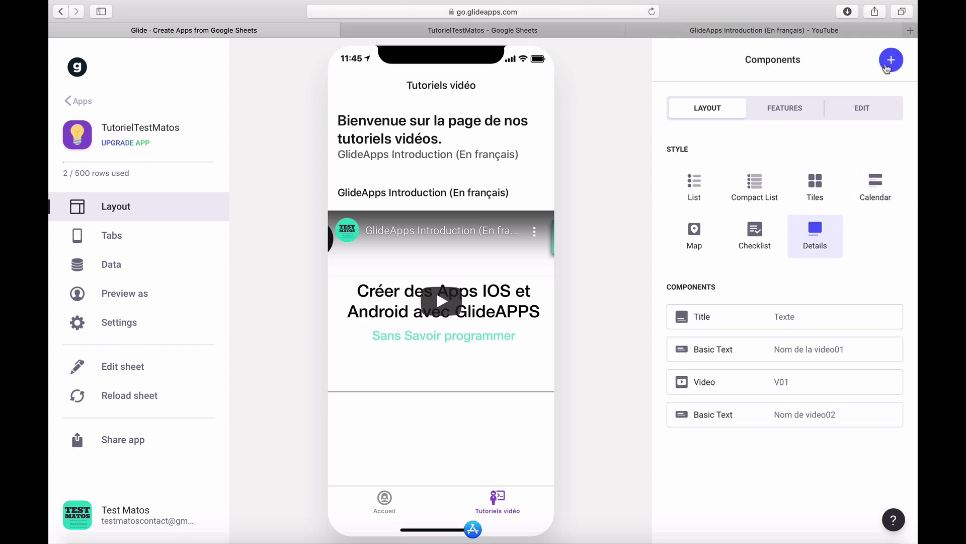
Add a second Video component to the screen with V02 as its video column.
left_click(888, 64)
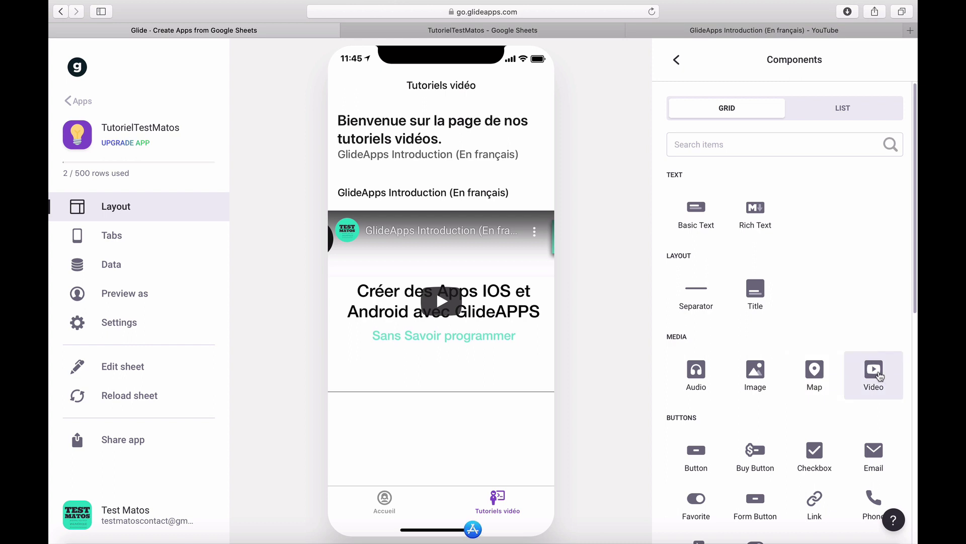
left_click(874, 382)
left_click(816, 179)
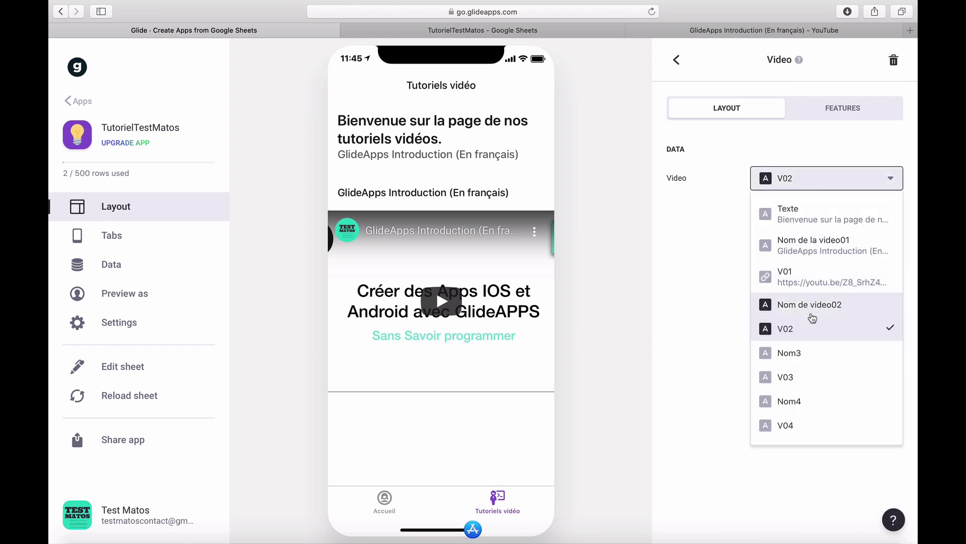
left_click(810, 330)
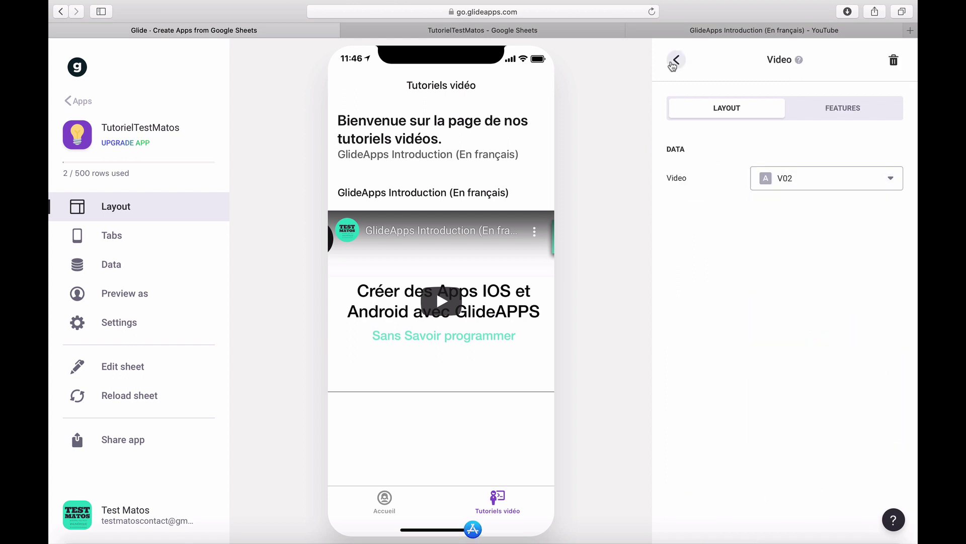
left_click(676, 60)
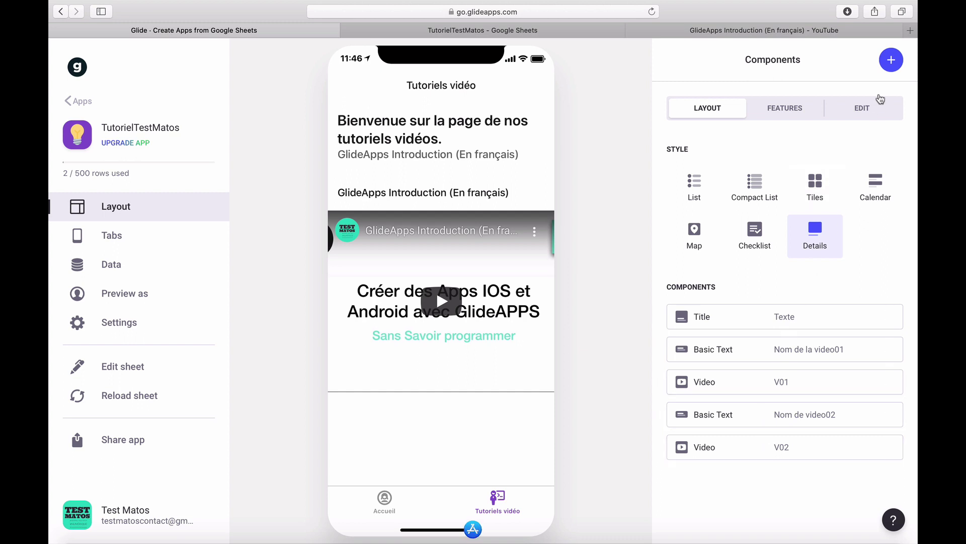
Add a Basic Text component using the Nom3 column and leave its label empty.
left_click(892, 60)
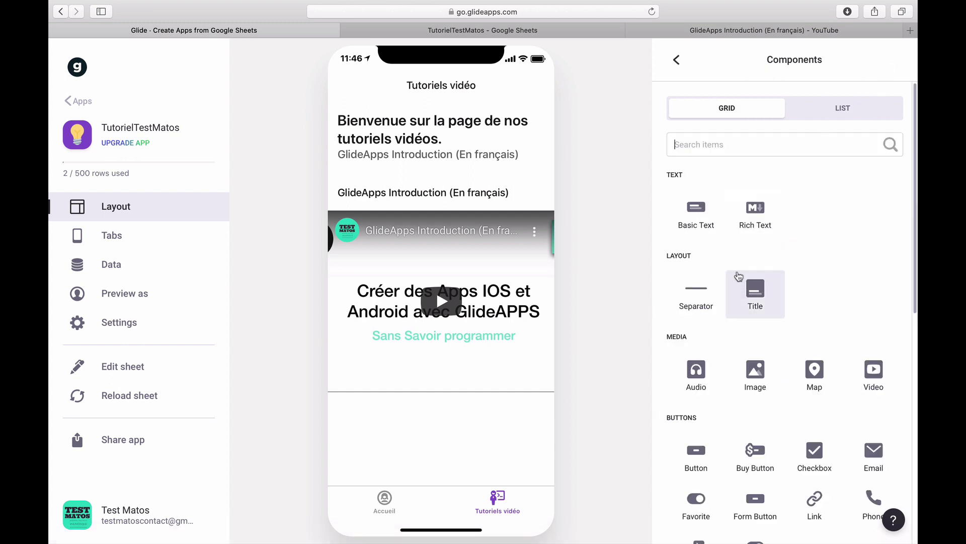
left_click(699, 221)
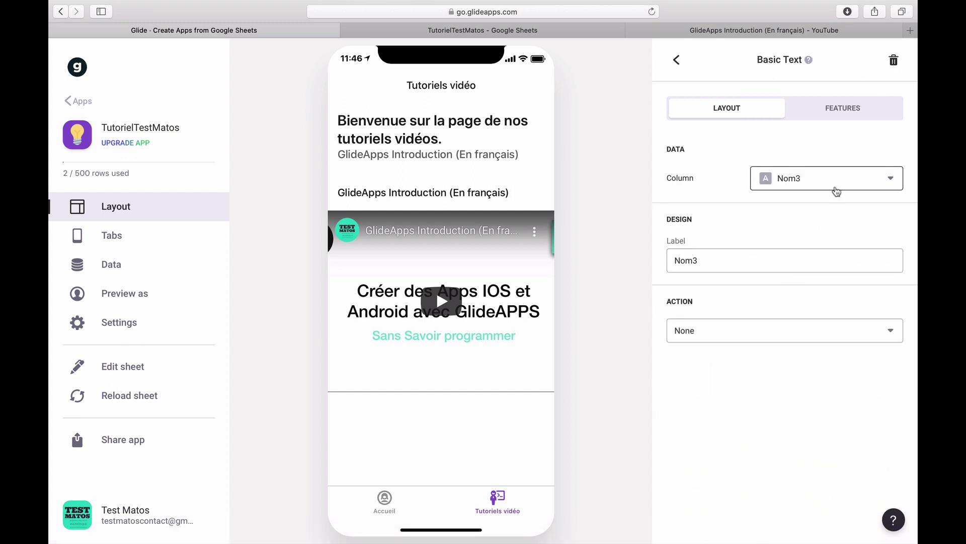
left_click_drag(781, 267, 653, 258)
key("BackSpace")
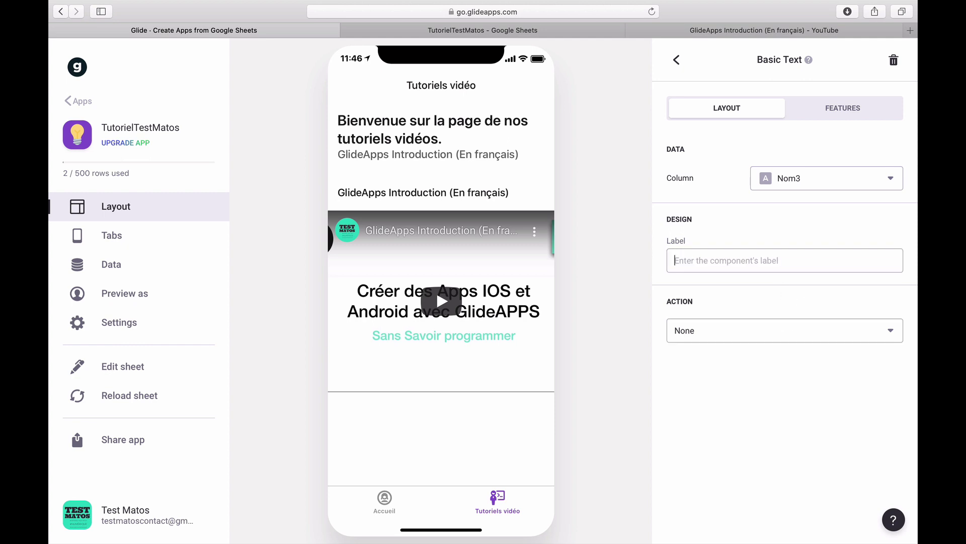
left_click(677, 59)
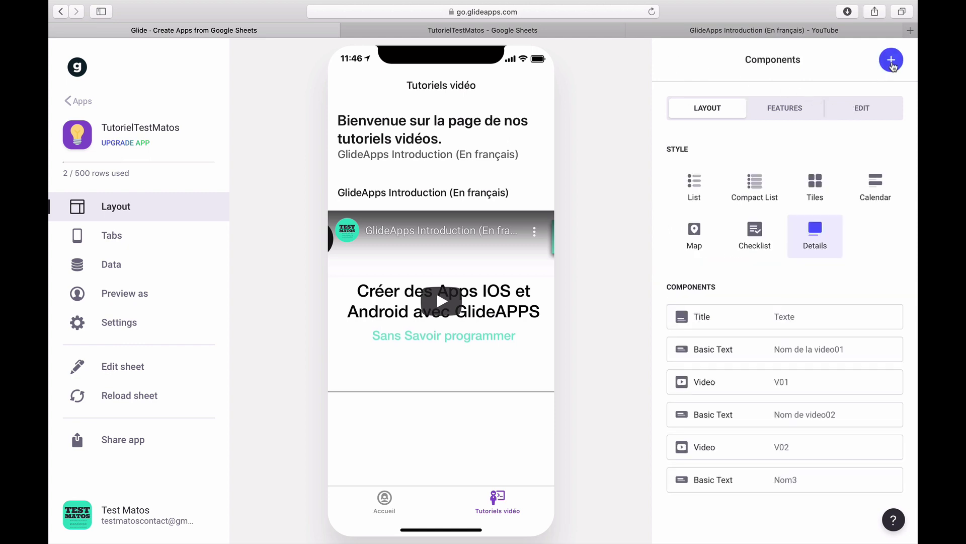
Add a third Video component to the Tutoriels vidéo screen using the V03 column.
left_click(891, 61)
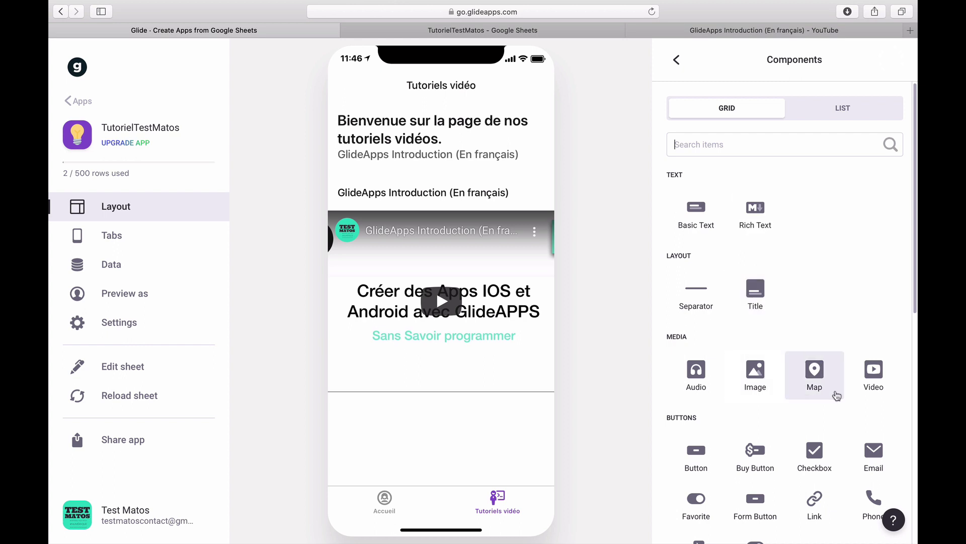
left_click(874, 378)
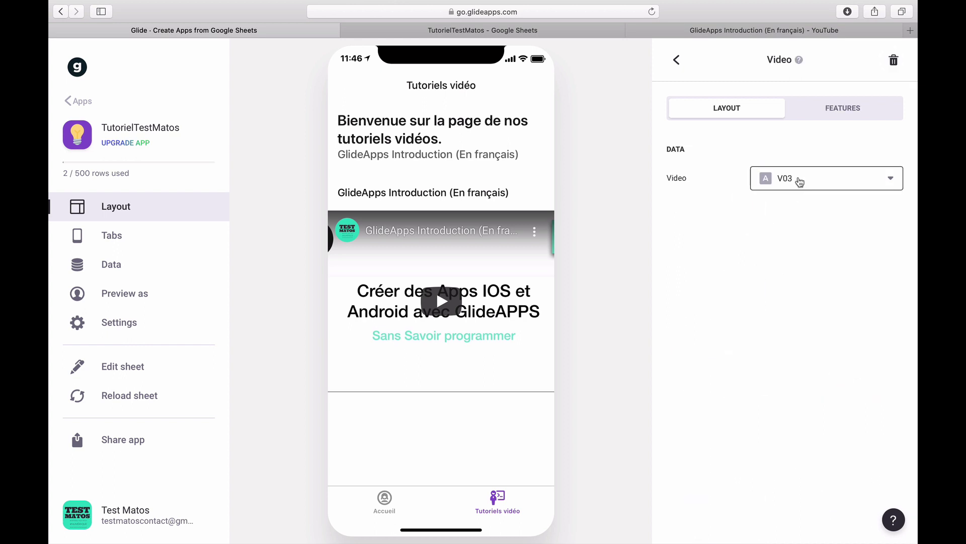
left_click(676, 60)
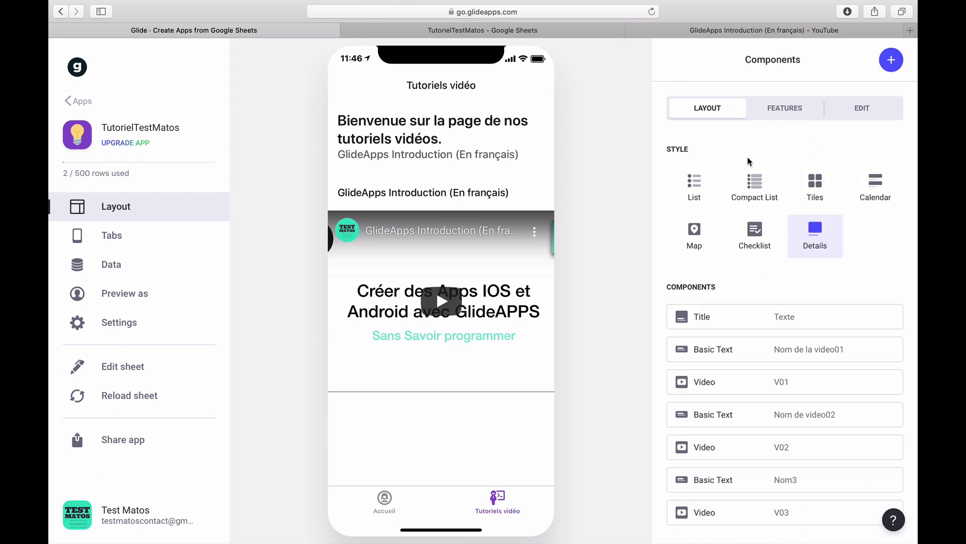
Add a Basic Text component using the Nom4 column and leave its label empty.
left_click(892, 61)
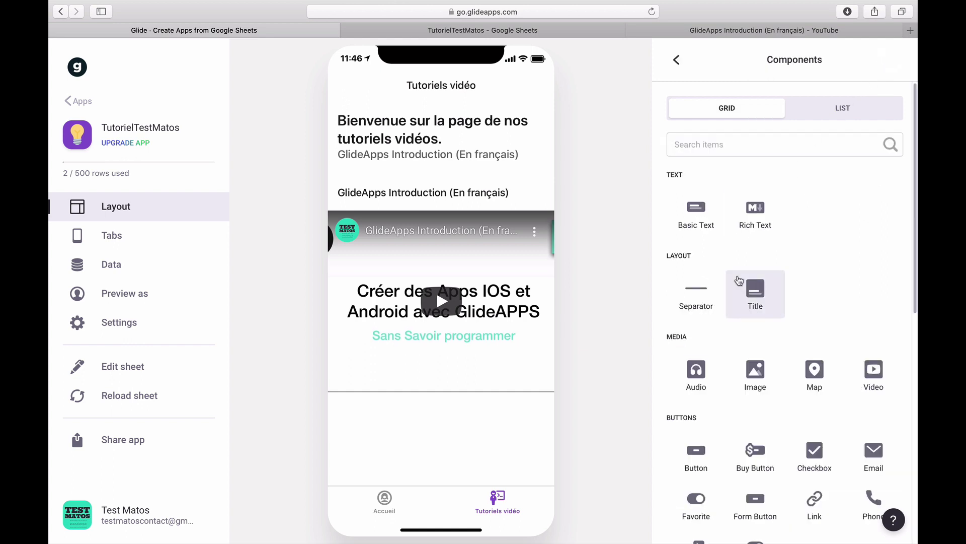
left_click(701, 216)
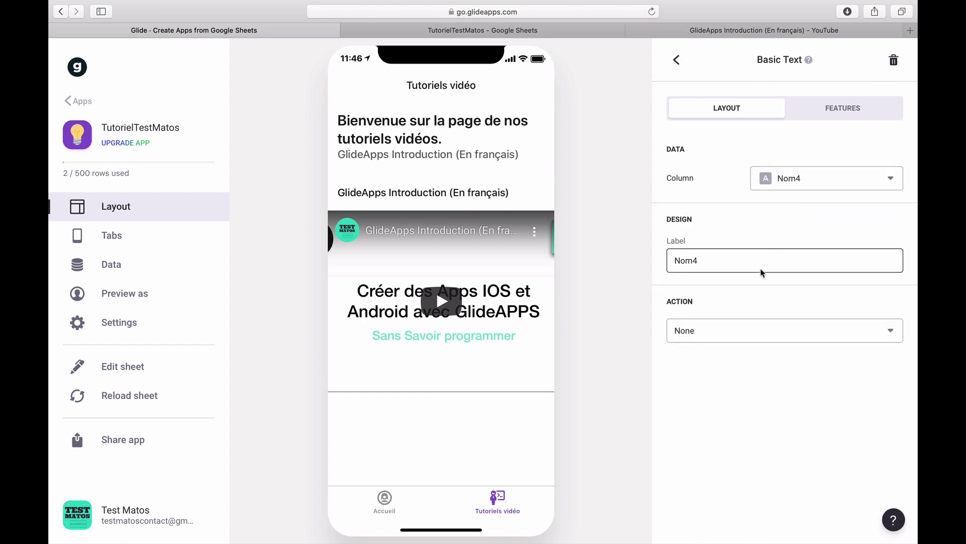
left_click_drag(762, 272, 643, 263)
key("BackSpace")
left_click(678, 61)
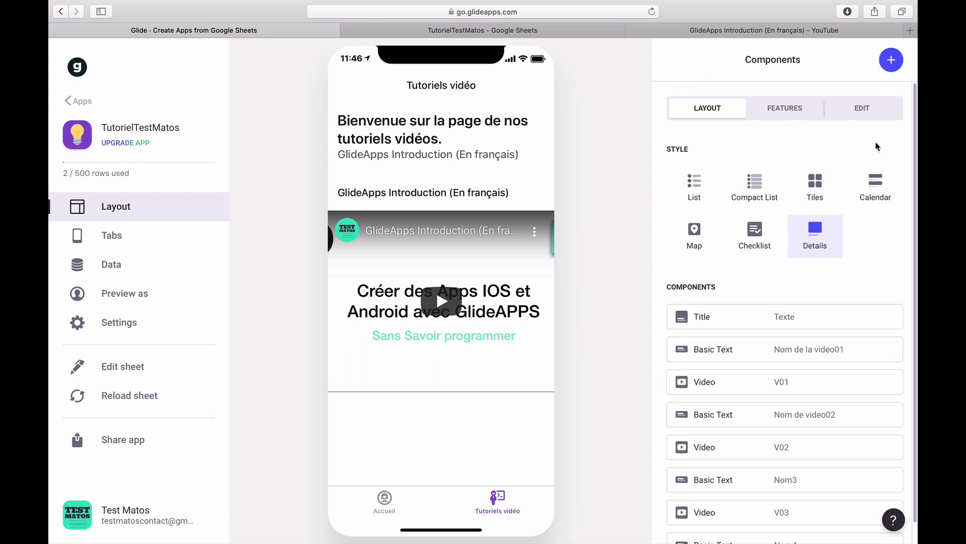
Add a fourth Video component to the screen with V04 as its video column.
left_click(891, 60)
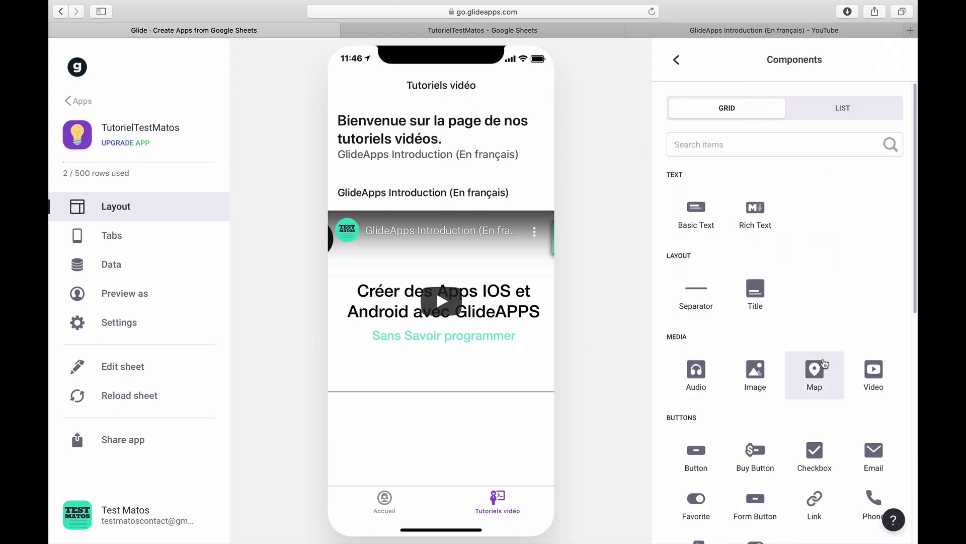
left_click(859, 373)
left_click(803, 181)
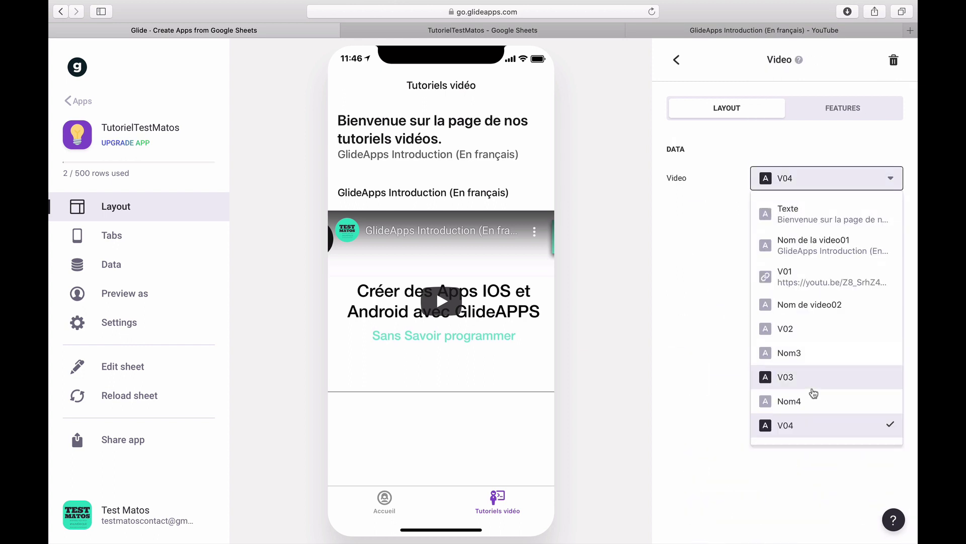
left_click(809, 429)
left_click(677, 60)
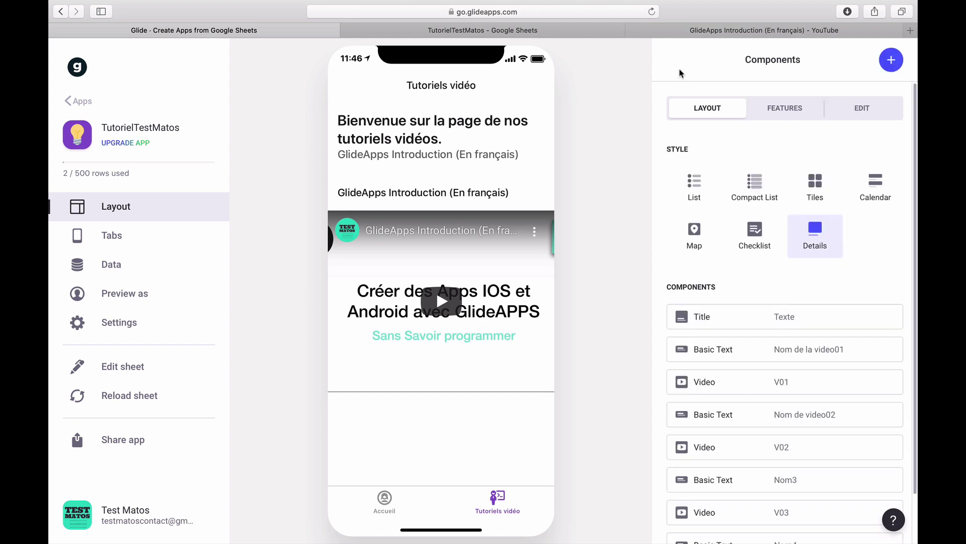
scroll(704, 362, "down", 2)
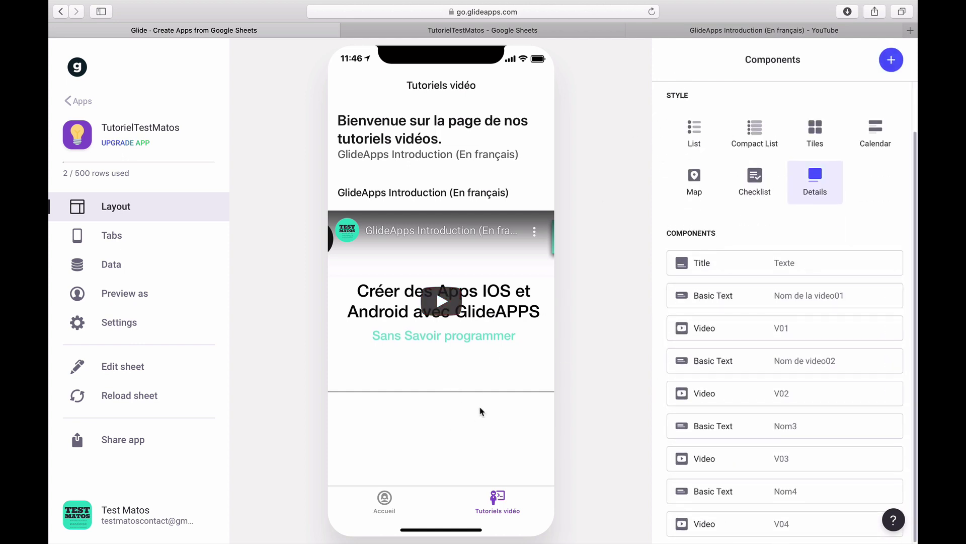
left_click(569, 34)
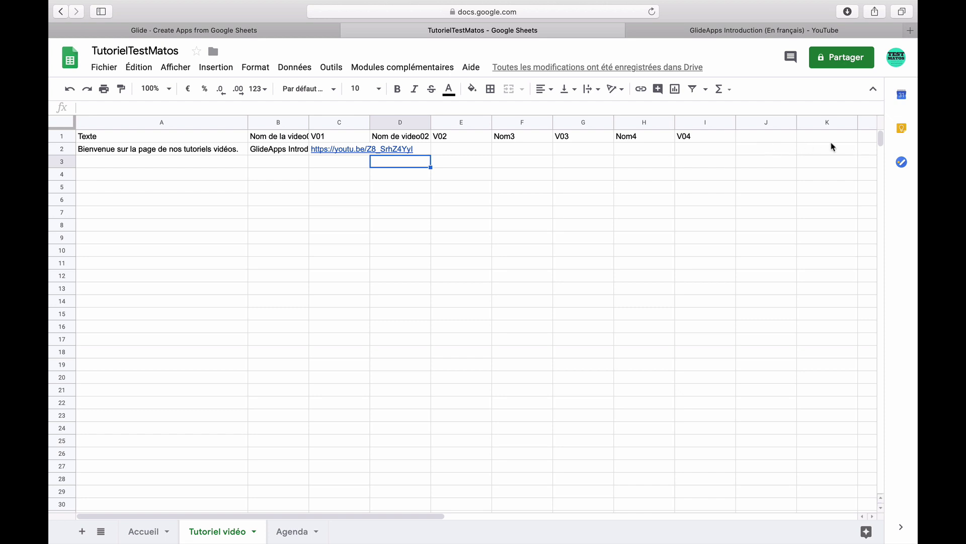
left_click(276, 32)
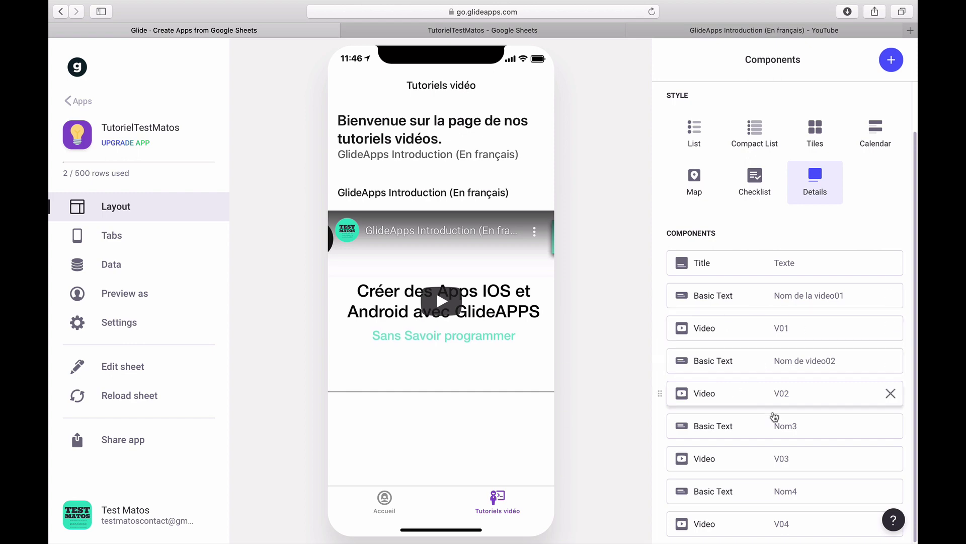
left_click(701, 34)
key("Escape")
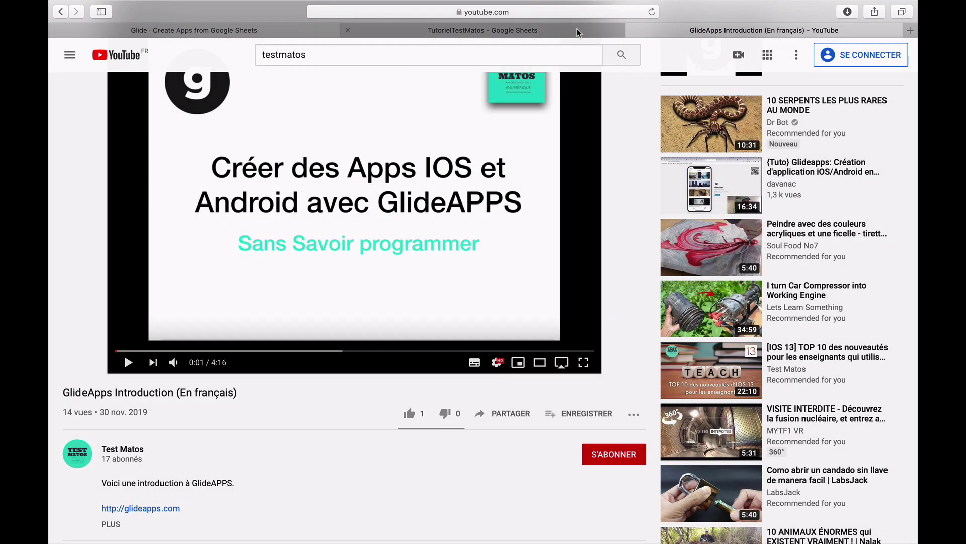
left_click(577, 29)
Switch to YouTube and copy the share link of the channel's video "#00 Prérequis avant de commencer sa première application".
left_click(683, 34)
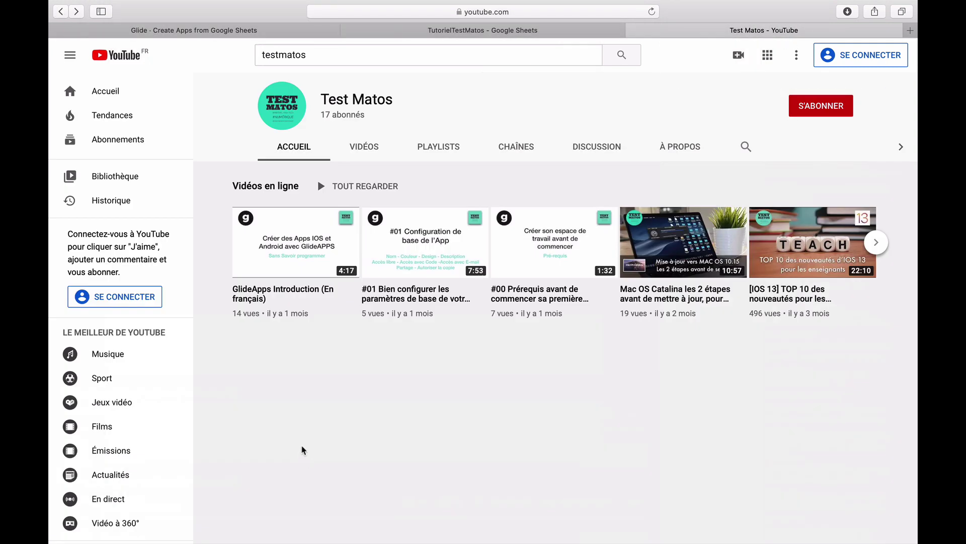
left_click(522, 294)
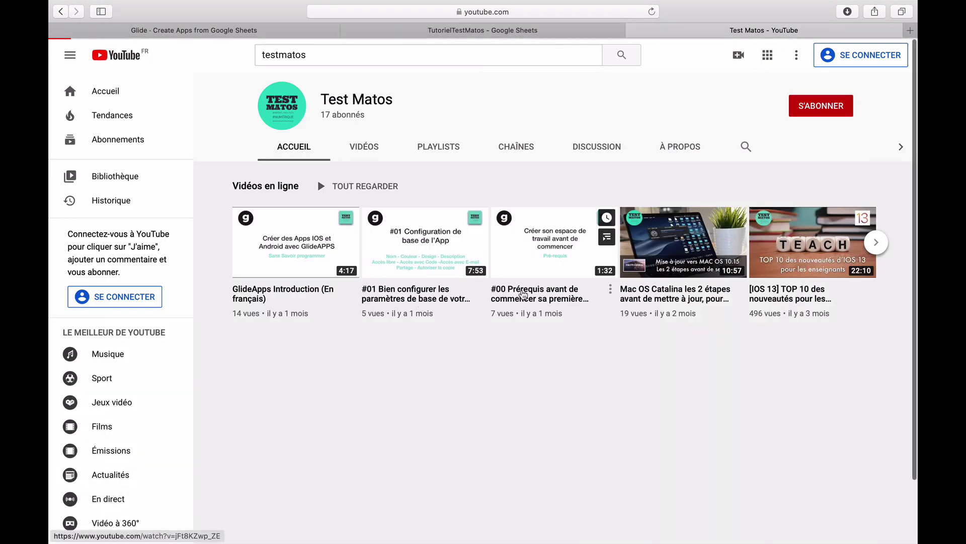
left_click(129, 450)
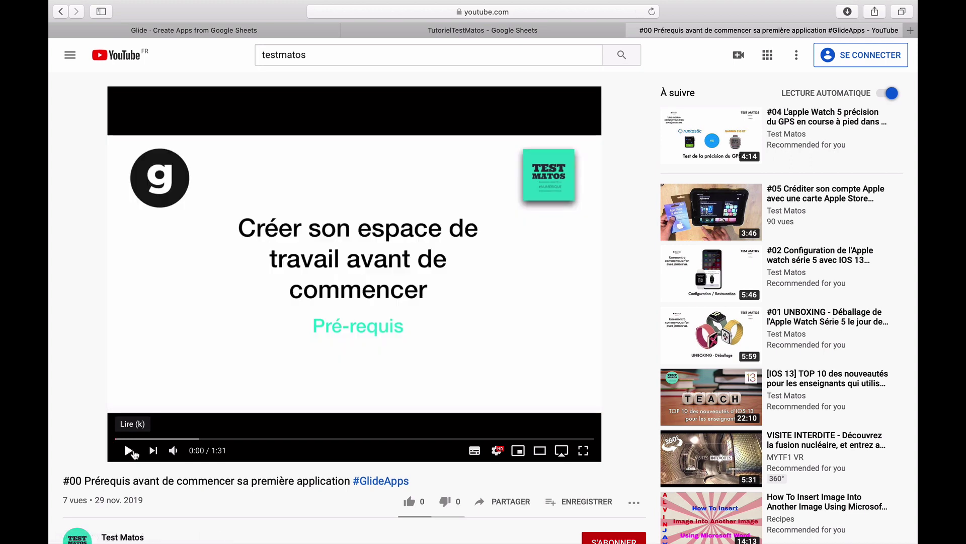
scroll(465, 497, "down", 5)
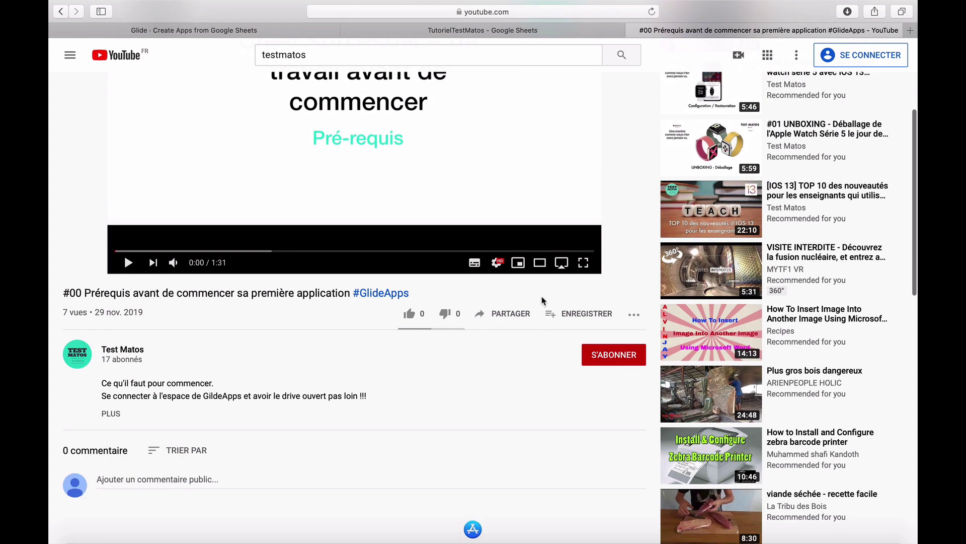
left_click(501, 314)
left_click(593, 310)
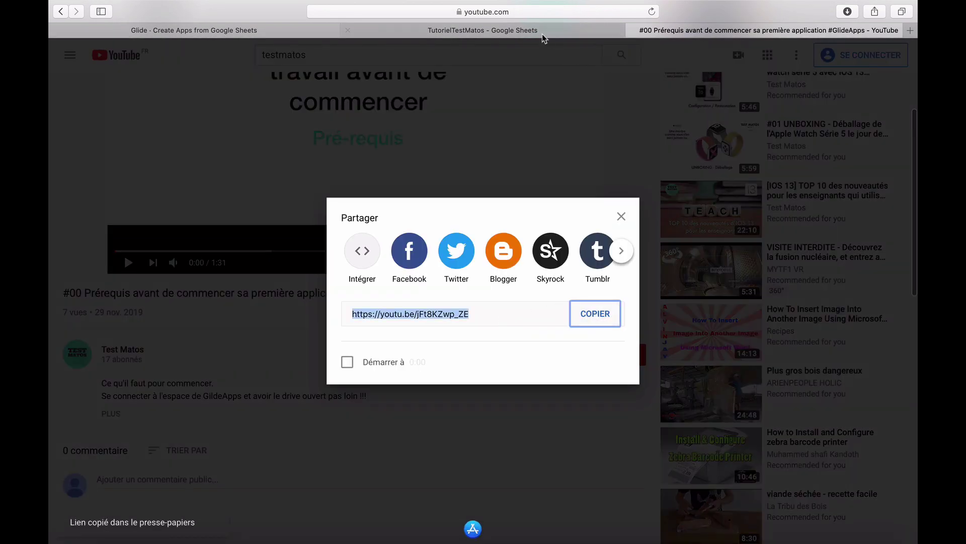
In row 2 of the Tutoriel vidéo sheet, paste the copied link under V02 and enter "Les prérequis" under Nom de video02.
left_click(453, 31)
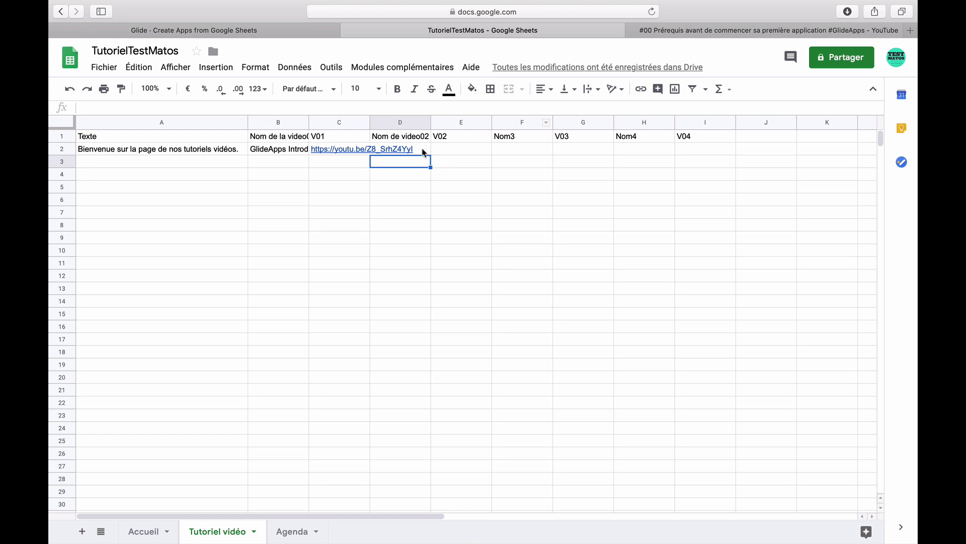
left_click(458, 150)
key("cmd+v")
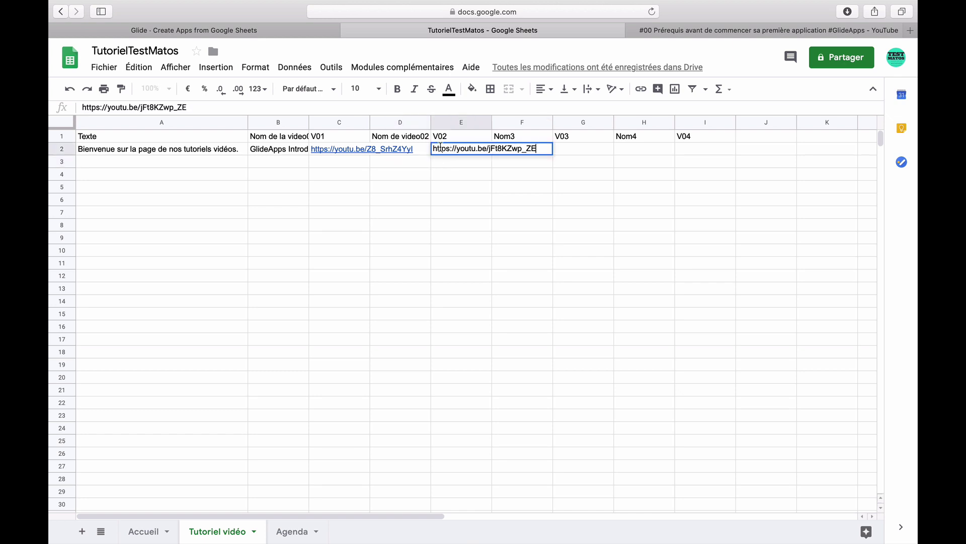
left_click(429, 151)
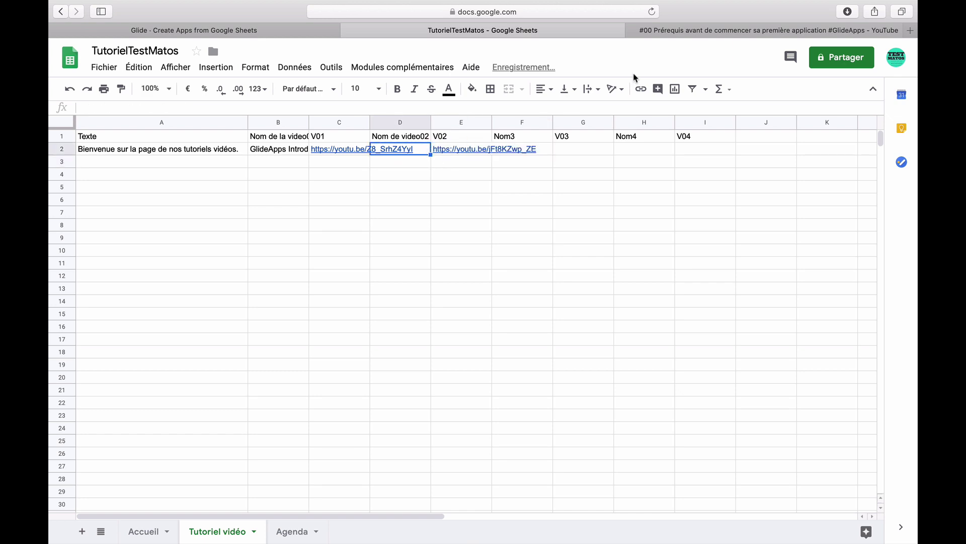
type("Les prérequis")
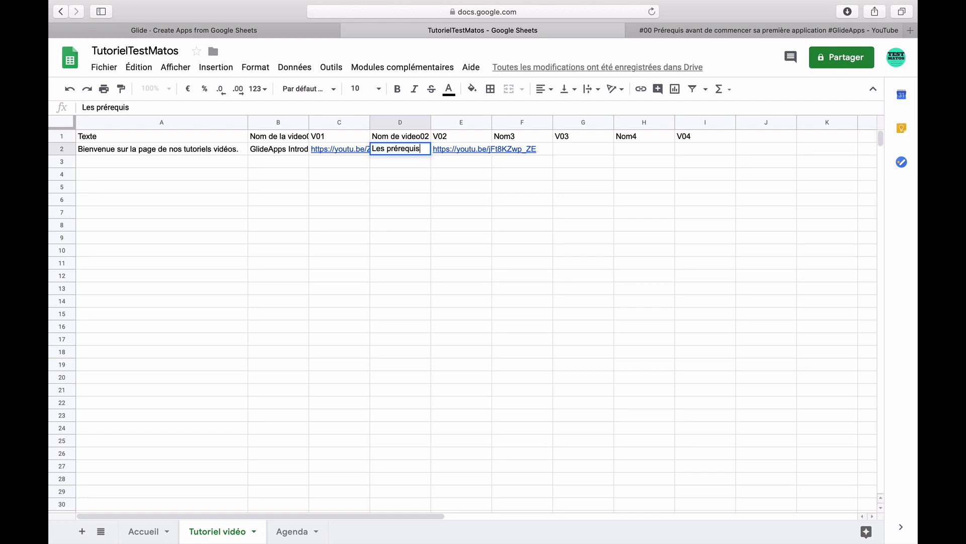
key("Return")
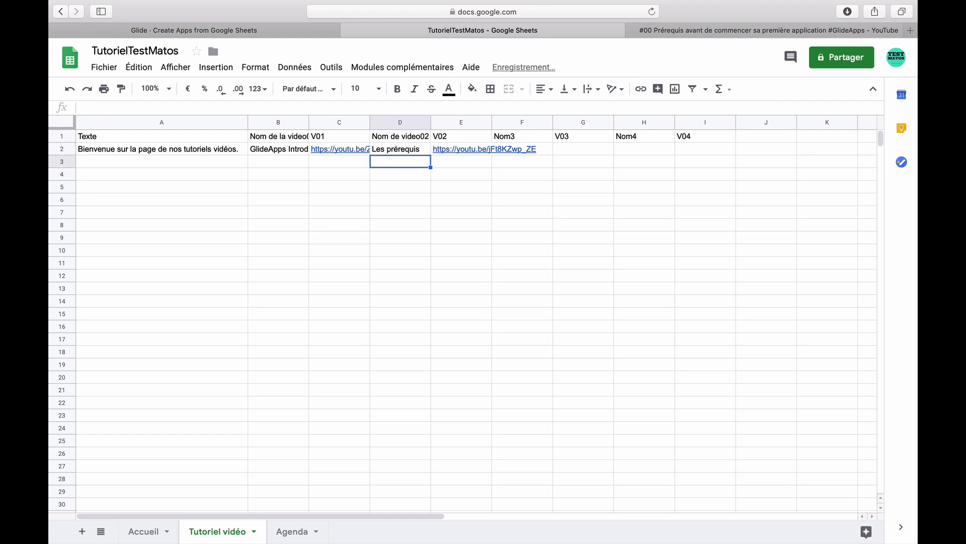
Copy the YouTube title "#01 Bien configurer les paramètres de base de votre application" into the sheet's row 2 cell under Nom3.
left_click(546, 153)
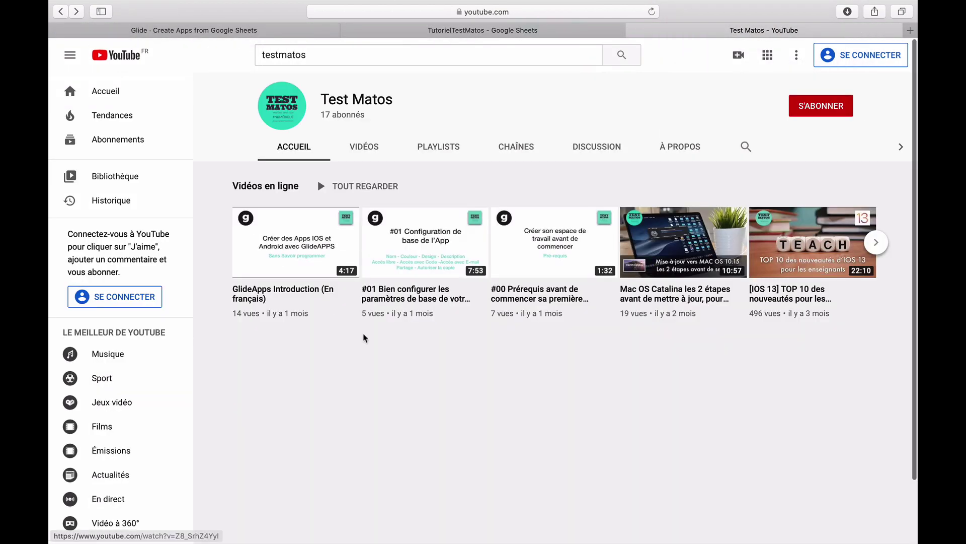
left_click(403, 299)
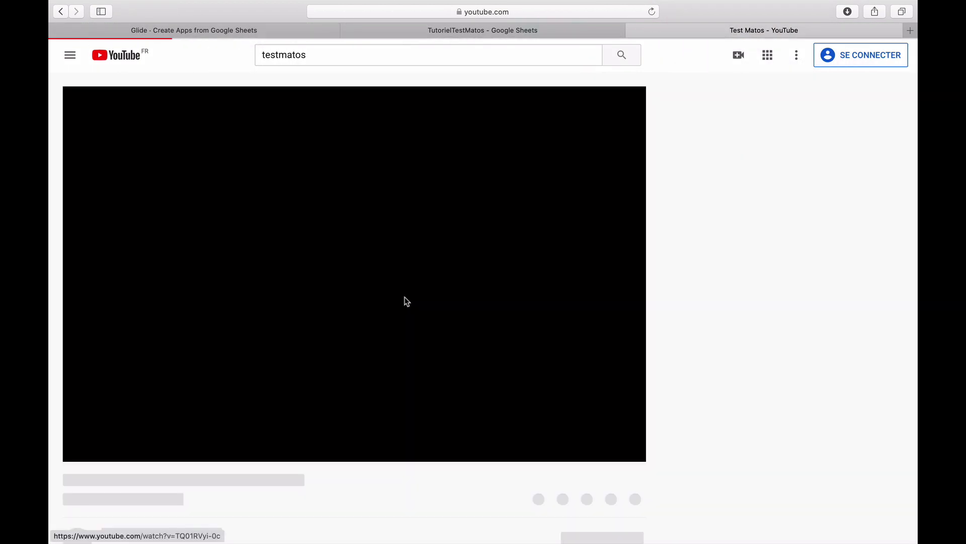
left_click(128, 451)
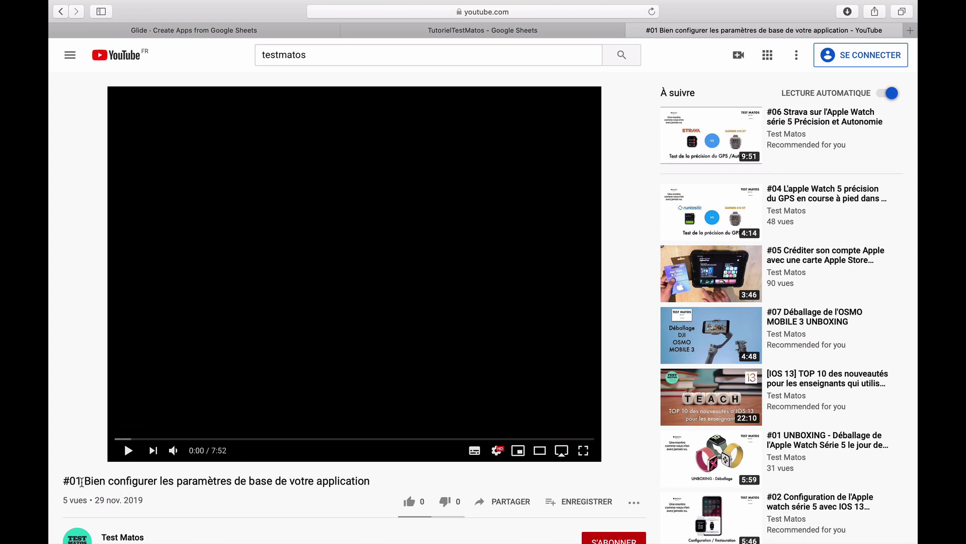
left_click_drag(64, 484, 379, 483)
left_click(579, 30)
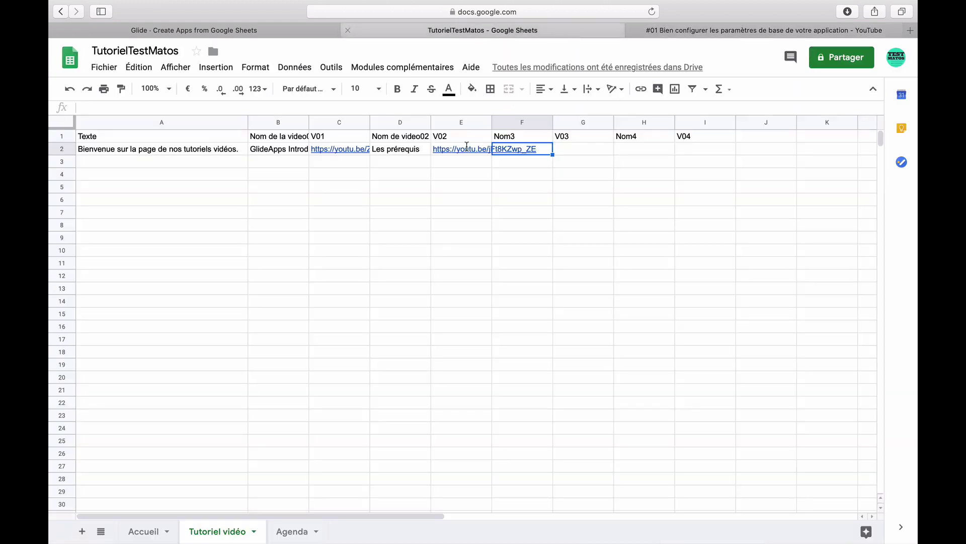
double_click(543, 155)
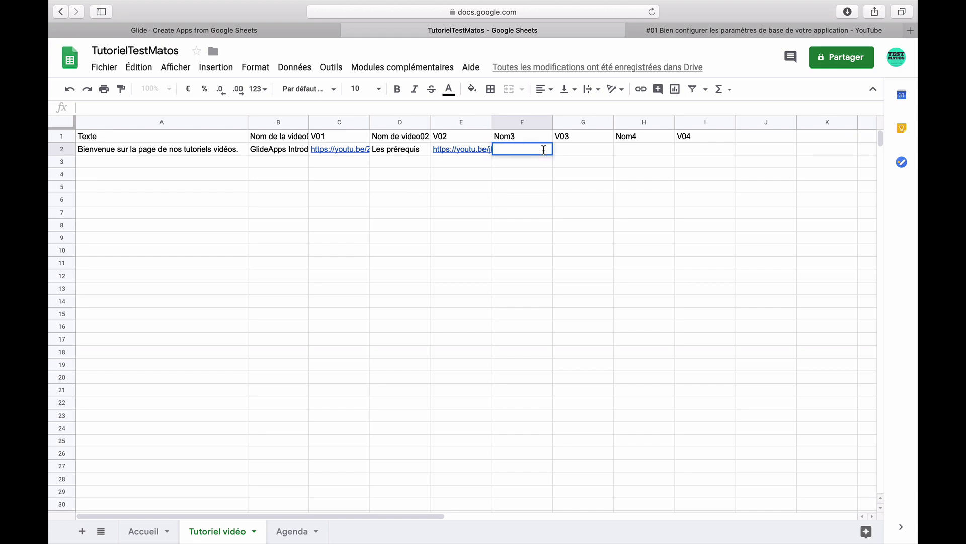
key("super+v")
left_click(755, 32)
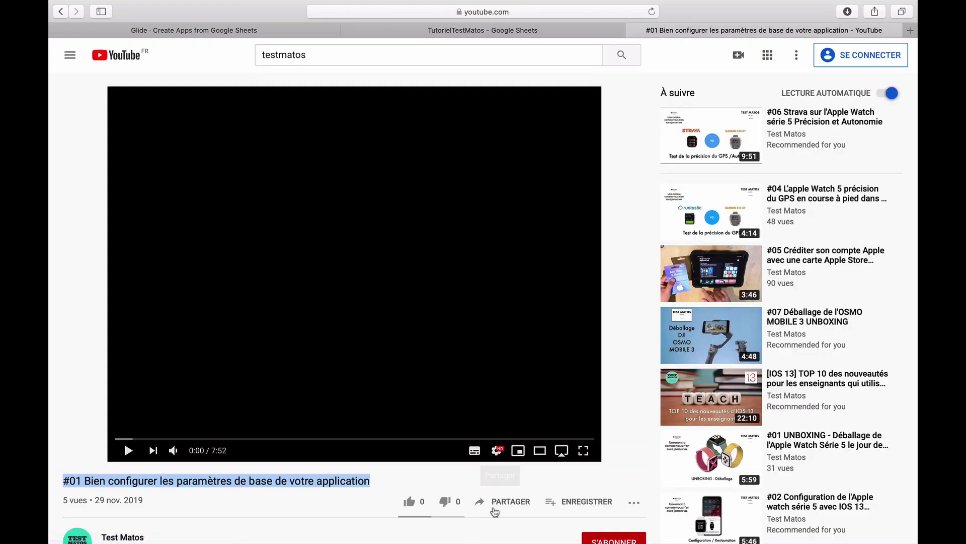
left_click(495, 509)
left_click(595, 314)
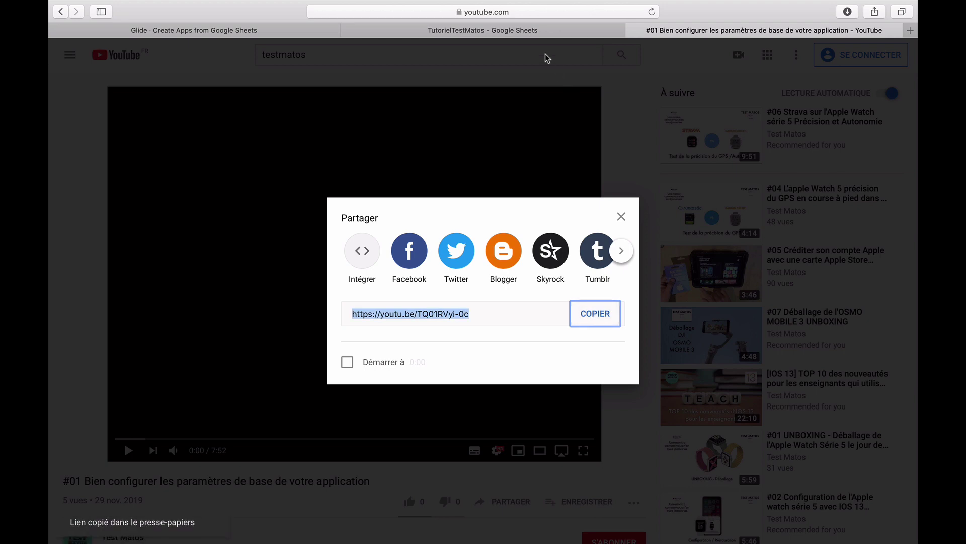
left_click(483, 30)
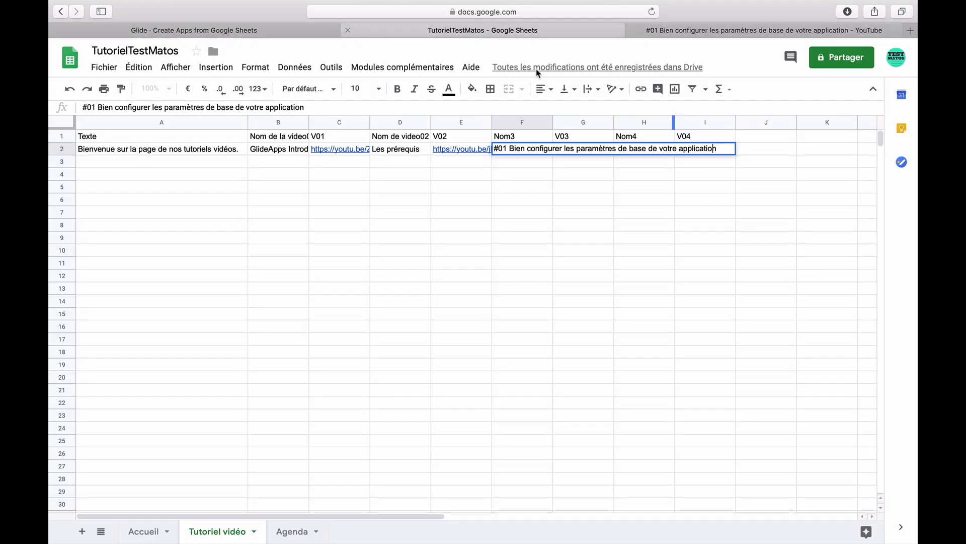
left_click(578, 165)
double_click(580, 148)
key("super+v")
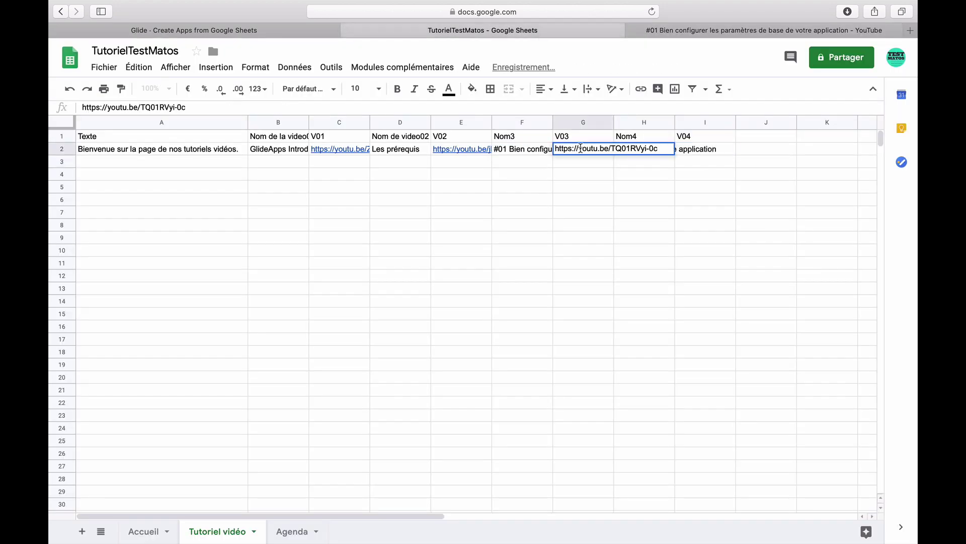
key("Return")
Switch back to Glide and check the newly linked videos in the Tutoriels vidéo screen preview.
left_click(312, 31)
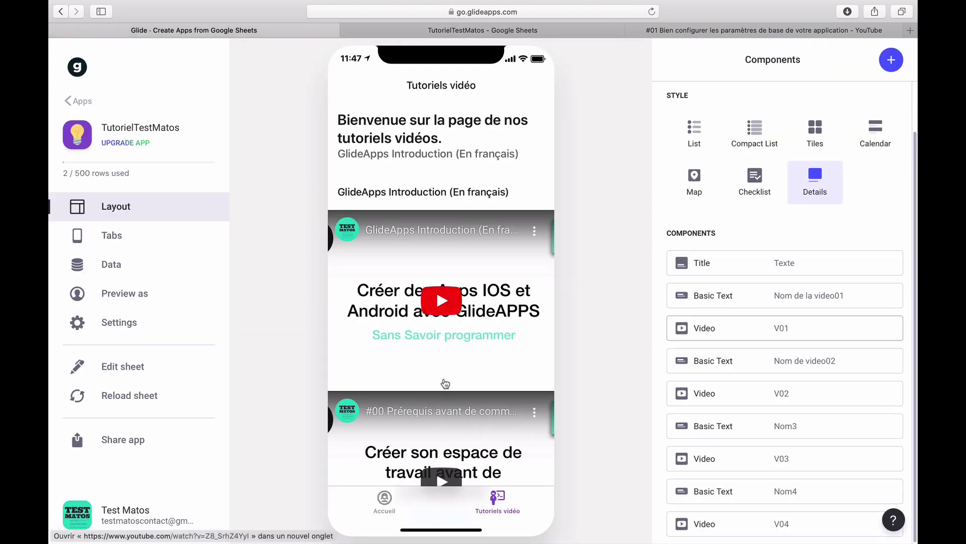
scroll(442, 380, "down", 3)
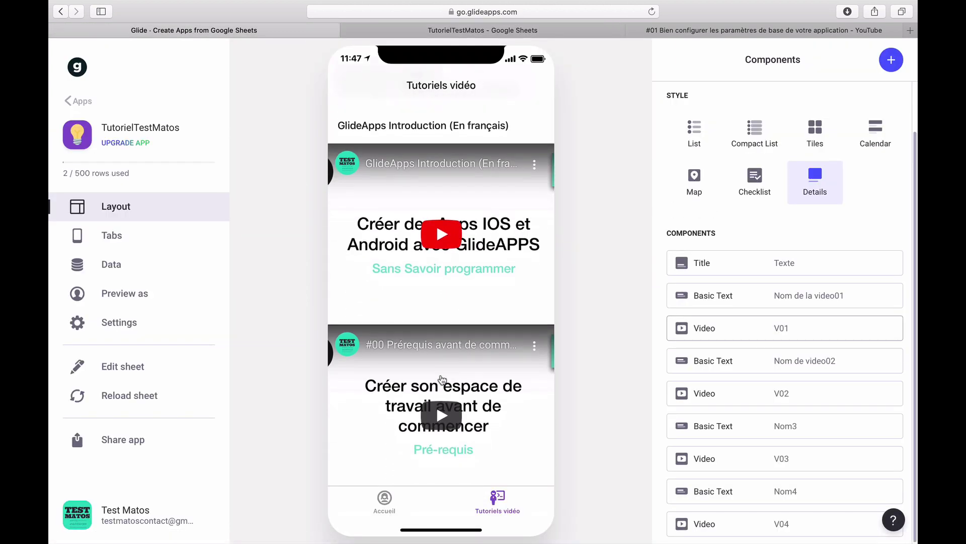
scroll(442, 380, "up", 3)
scroll(443, 380, "down", 2)
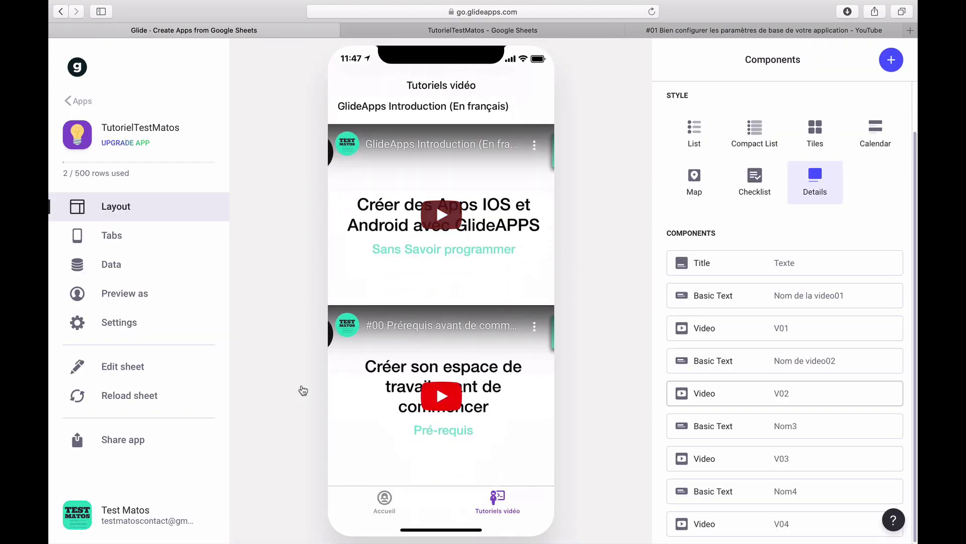
Reload the sheet data and check the three titled videos in the Tutoriels vidéo screen preview.
left_click(136, 395)
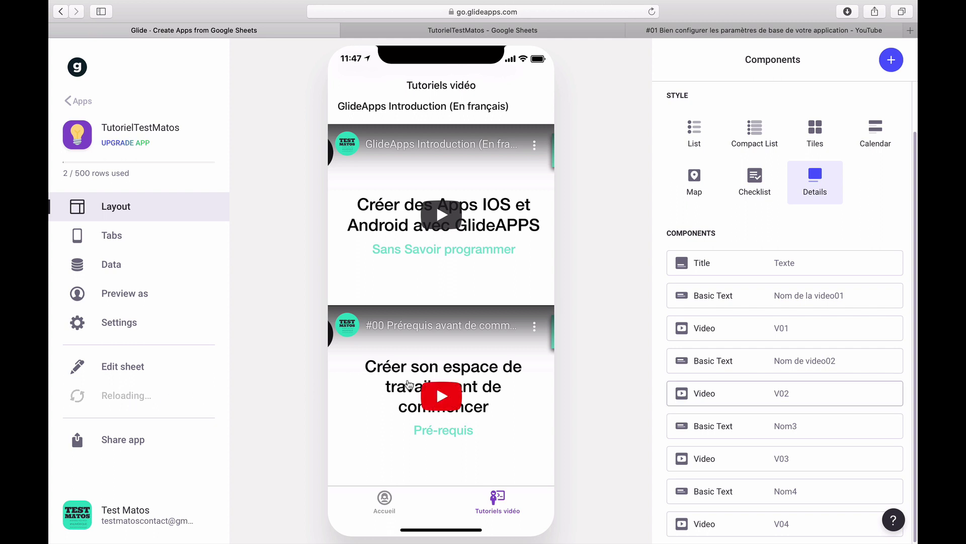
scroll(375, 301, "up", 1)
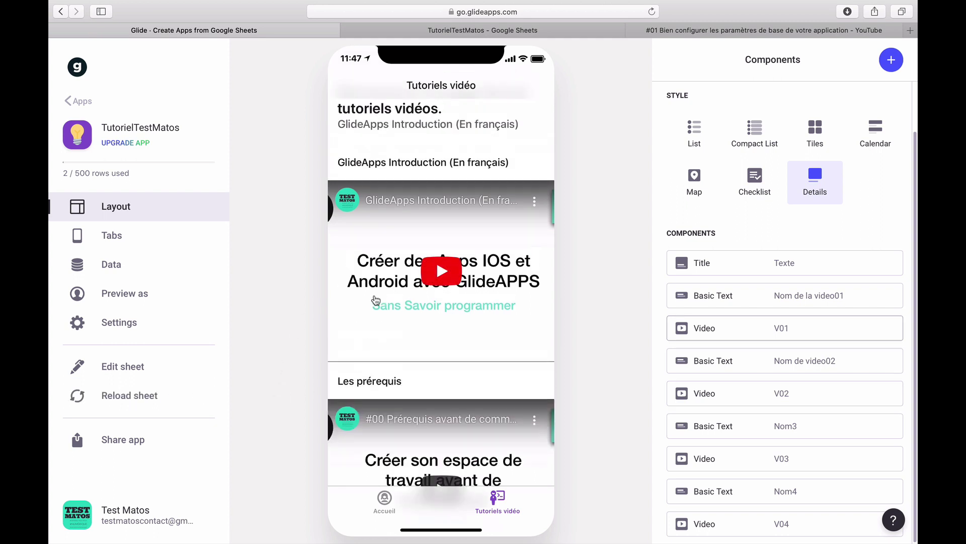
scroll(376, 300, "up", 1)
scroll(438, 360, "down", 8)
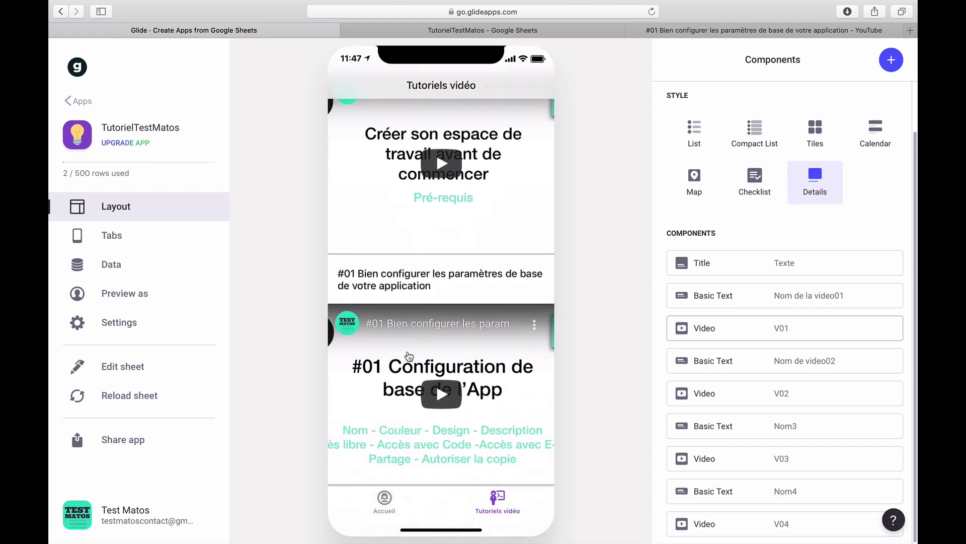
scroll(408, 356, "up", 10)
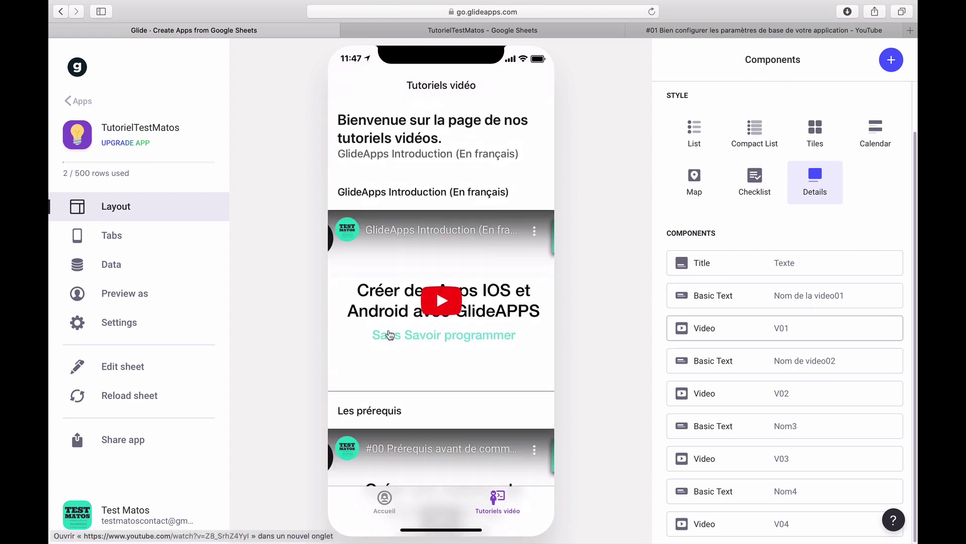
scroll(408, 360, "down", 4)
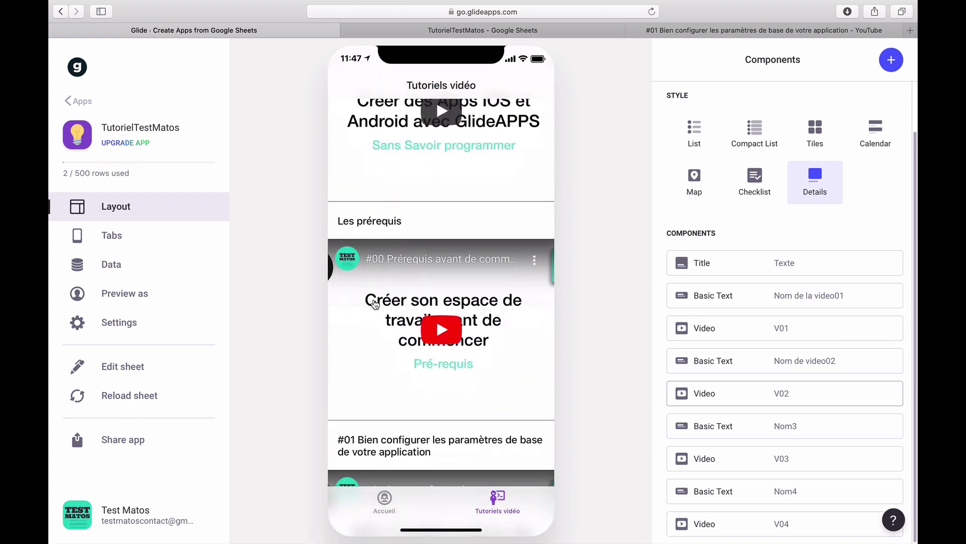
scroll(412, 425, "down", 4)
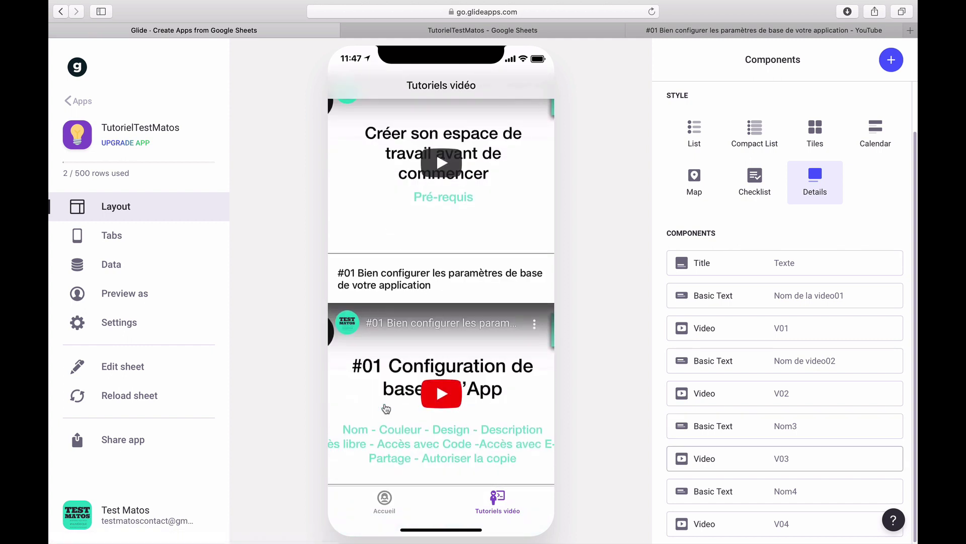
Test the #01 configuration video in the preview by playing it, muting its sound and pausing it.
left_click(442, 396)
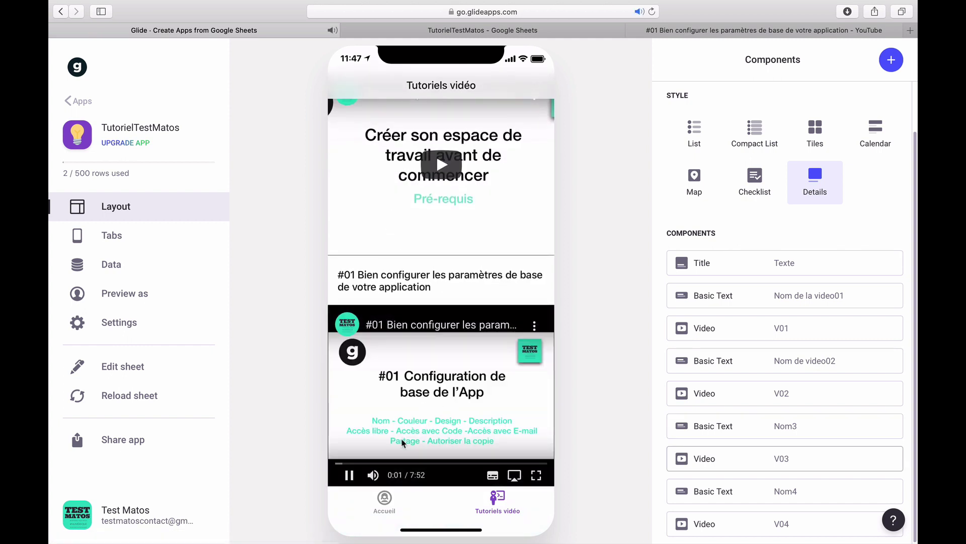
left_click_drag(405, 475, 388, 477)
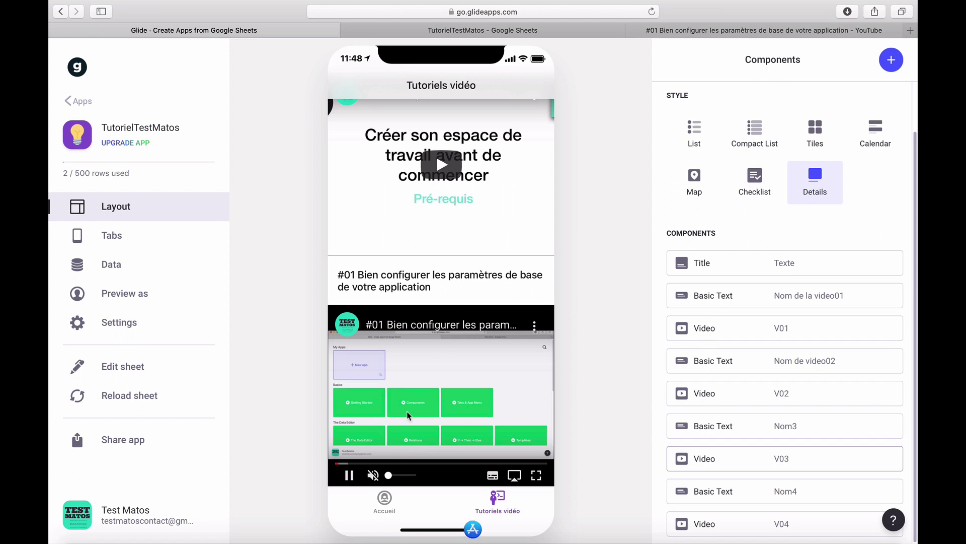
left_click(349, 469)
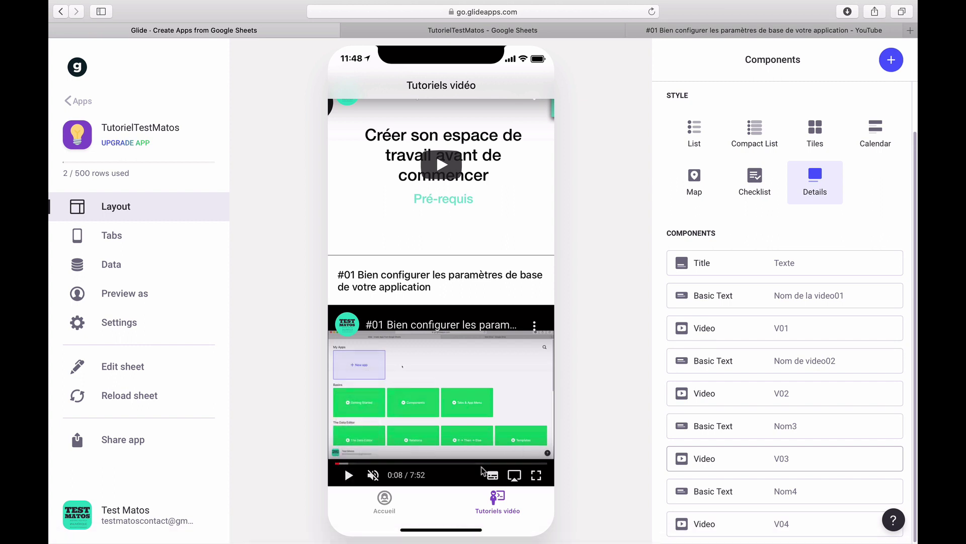
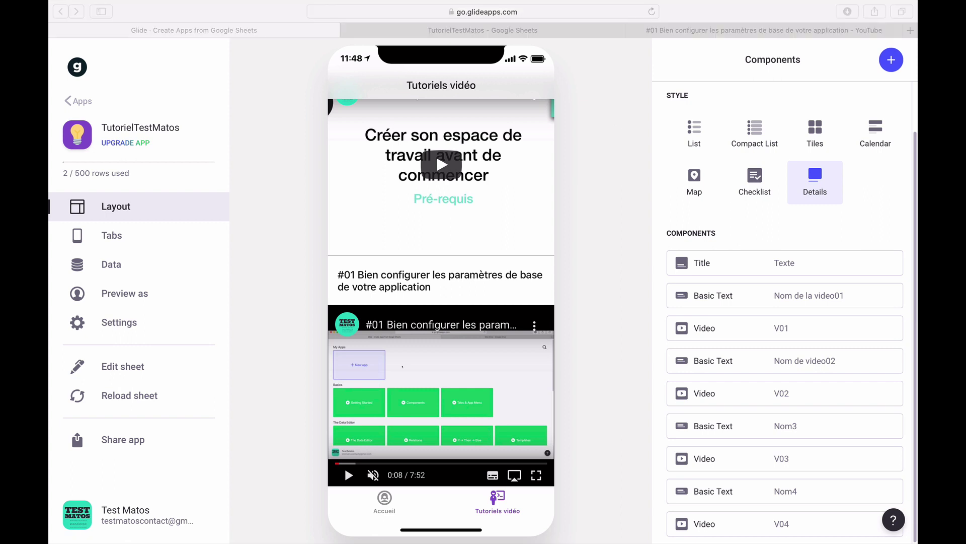
left_click(583, 166)
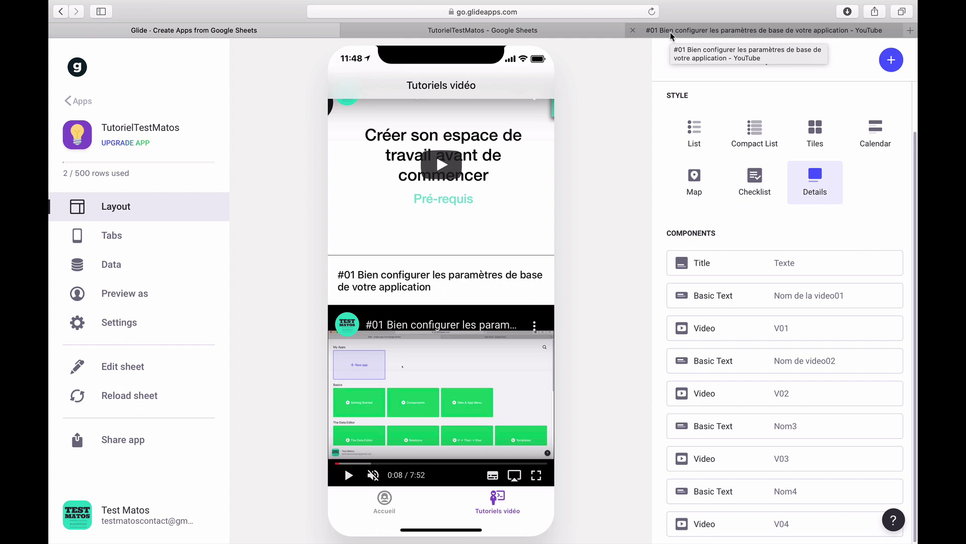
Switch to the TutorielTestMatos spreadsheet and enter the headers Date in A1 and Evenement in B1 of the Agenda sheet.
left_click(593, 34)
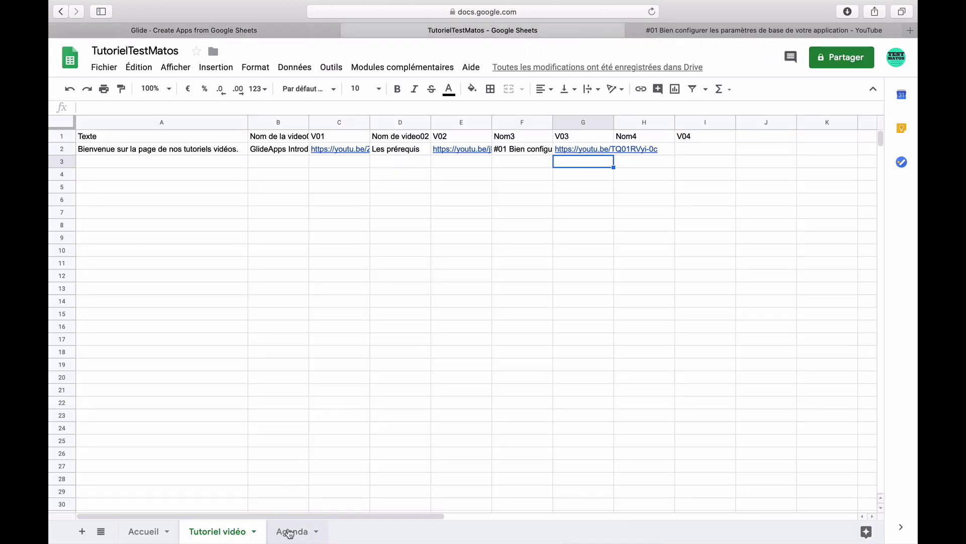
left_click(292, 533)
left_click(123, 139)
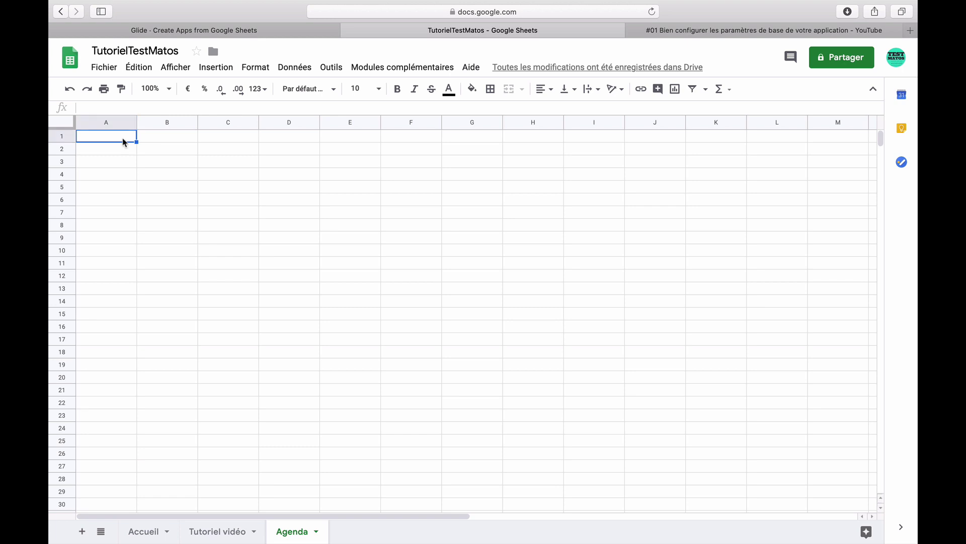
type("Date")
key("Tab")
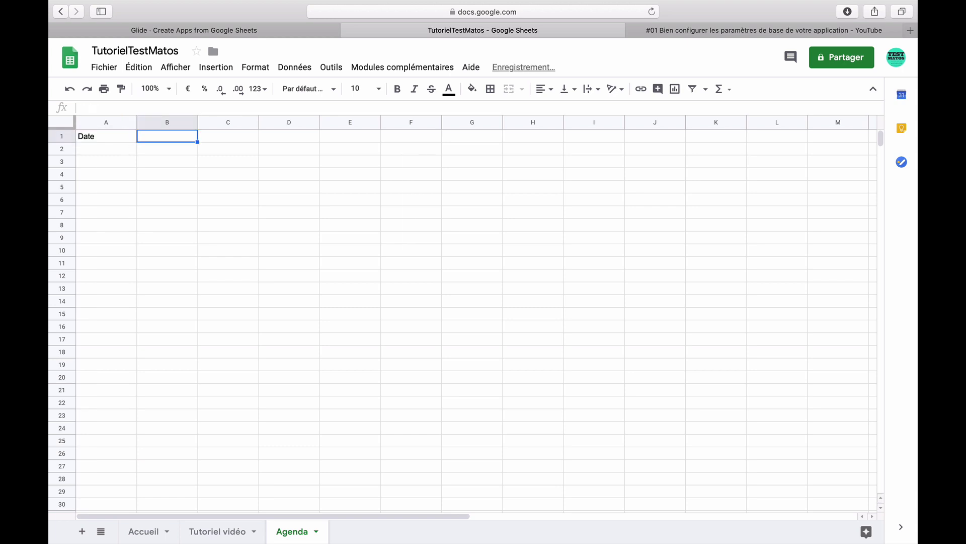
type("Eveement")
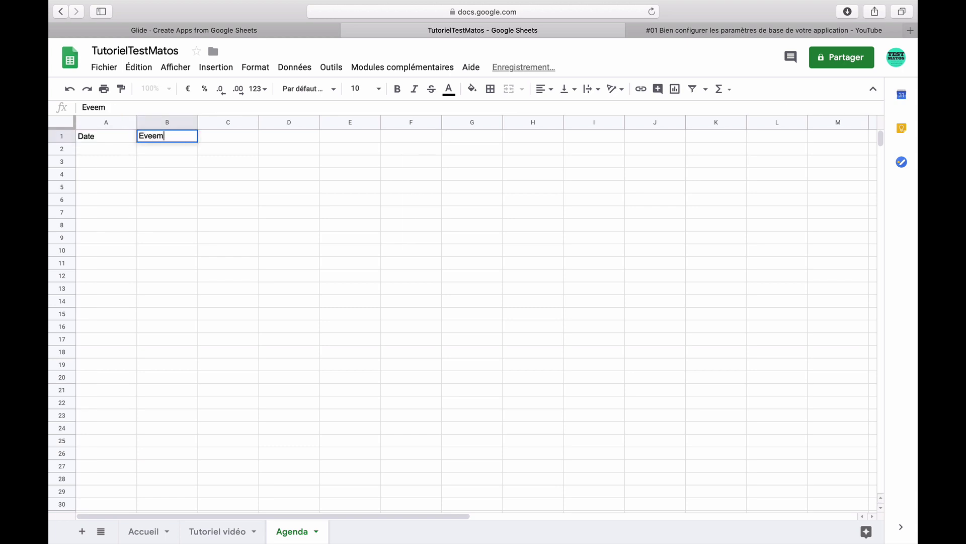
key("BackSpace")
key("BackSpace")
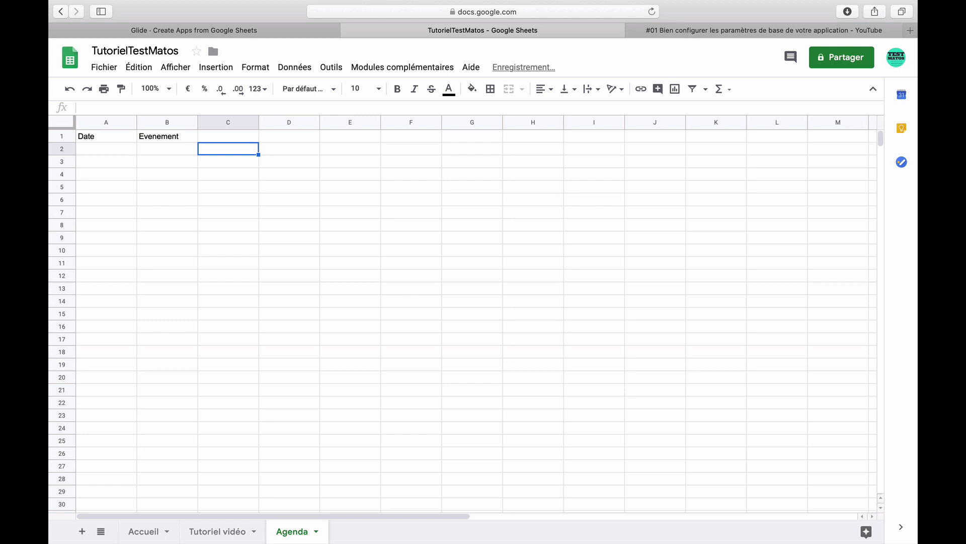
Add the headers Lieu in C1 and Complément in D1 of the Agenda sheet.
key("Up")
type("L")
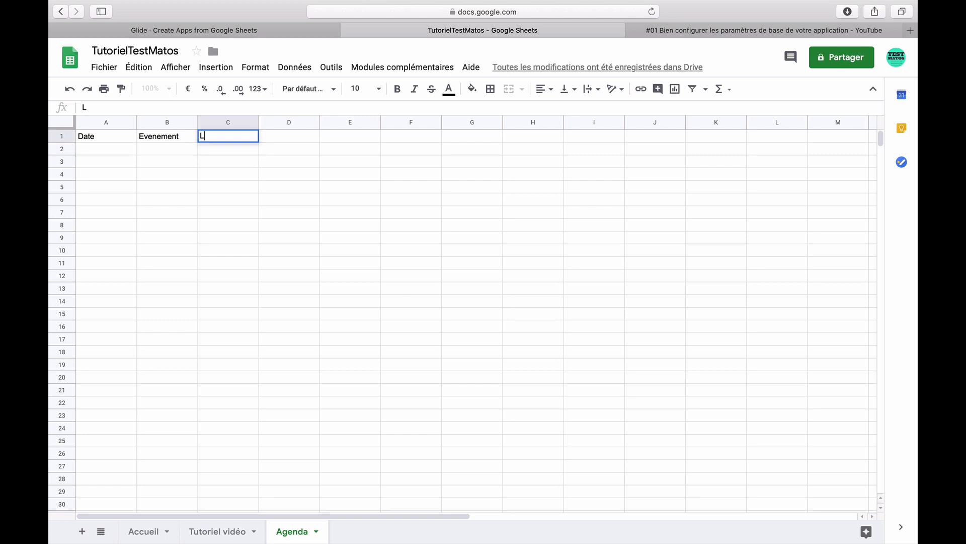
key("Return")
left_click(289, 136)
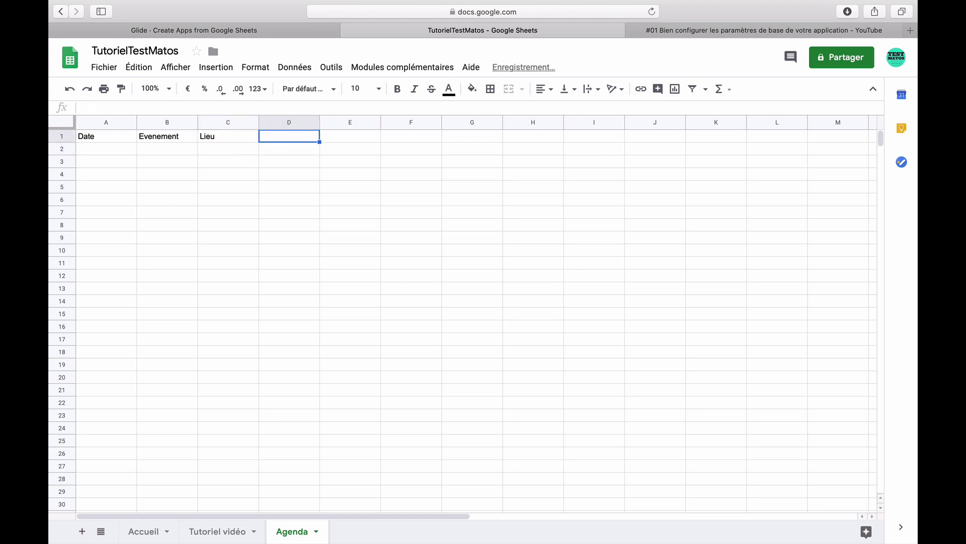
type("Complément")
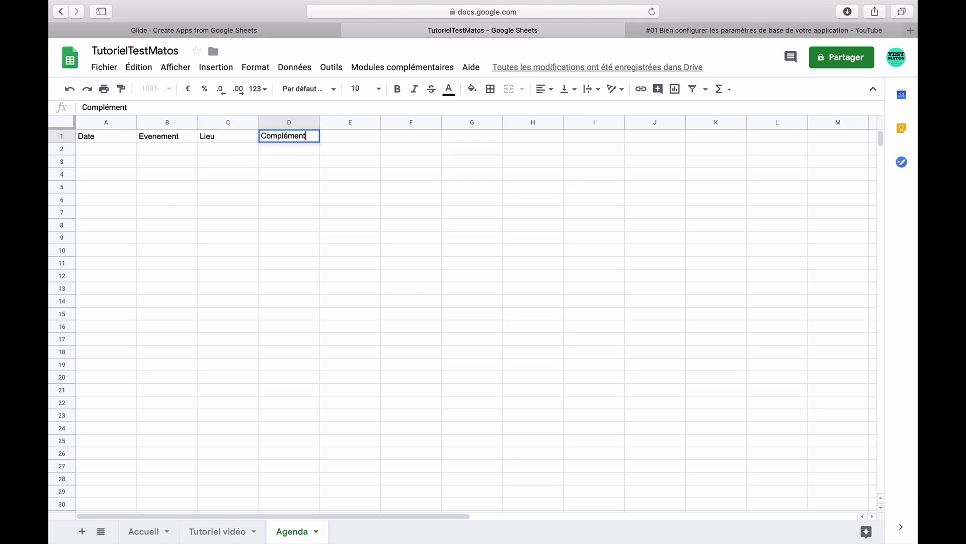
key("Return")
Format the whole Date column of the Agenda sheet with the Date heure number format.
double_click(123, 148)
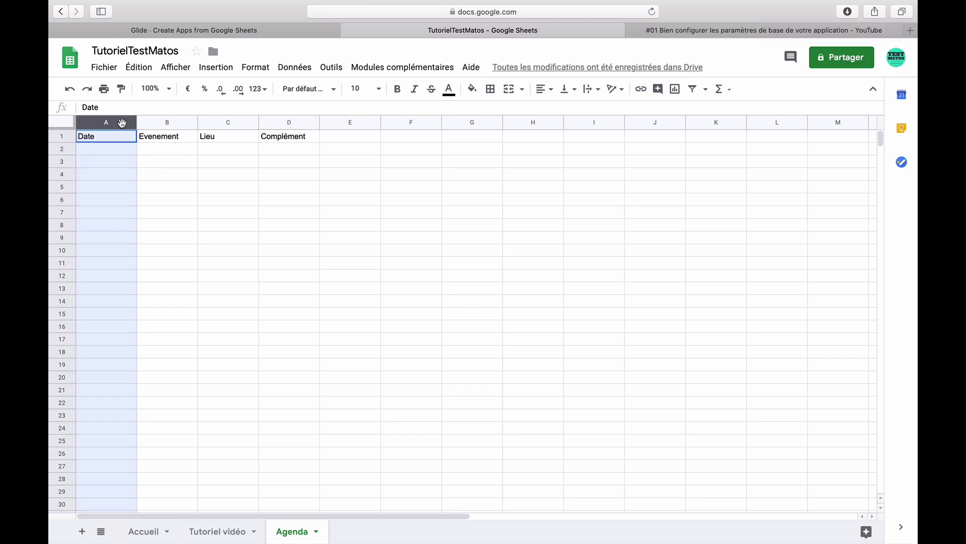
left_click(123, 125)
left_click(255, 67)
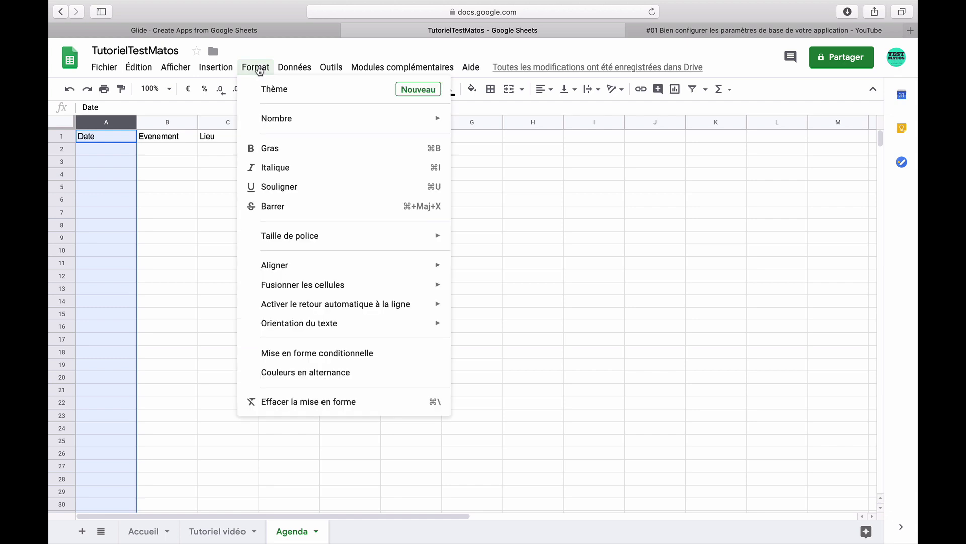
mouse_move(272, 121)
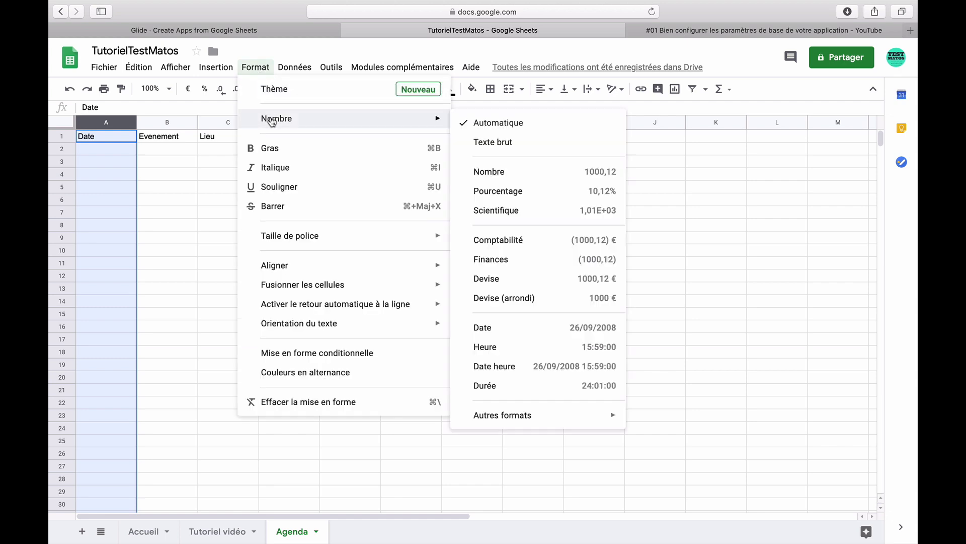
left_click(511, 367)
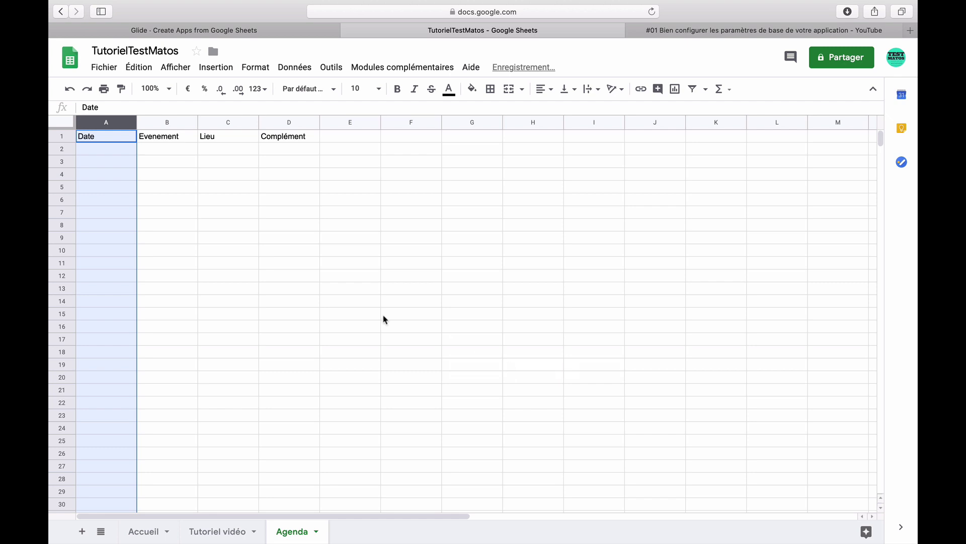
Enter 24/01/2020 12:00 as the first event's date and time in cell A2.
left_click(152, 150)
left_click(121, 150)
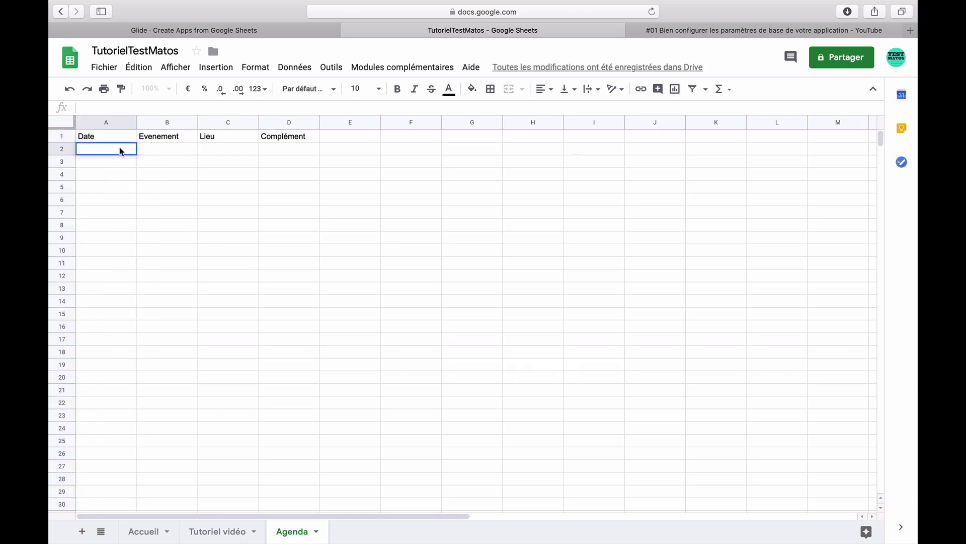
left_click(156, 150)
left_click(120, 149)
type("24/01/2020")
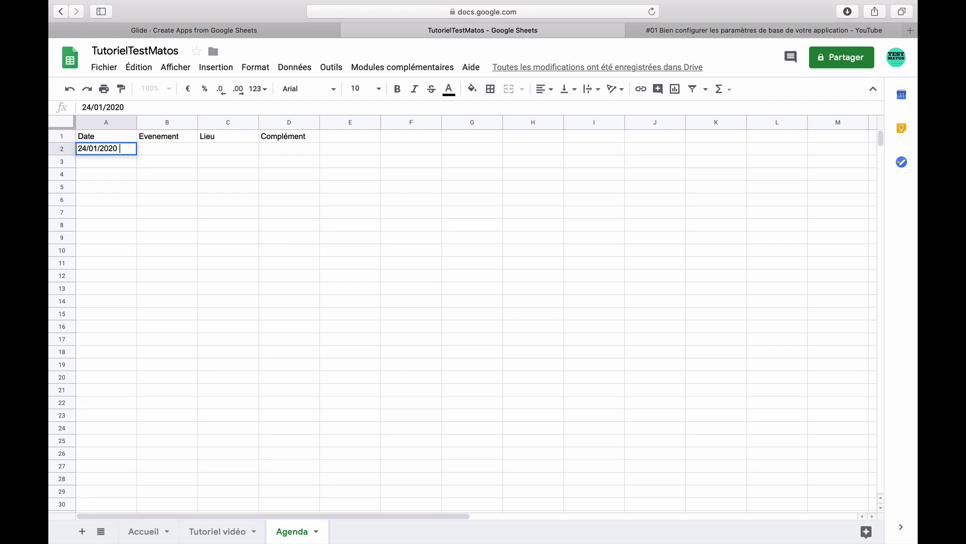
type(" 12:00")
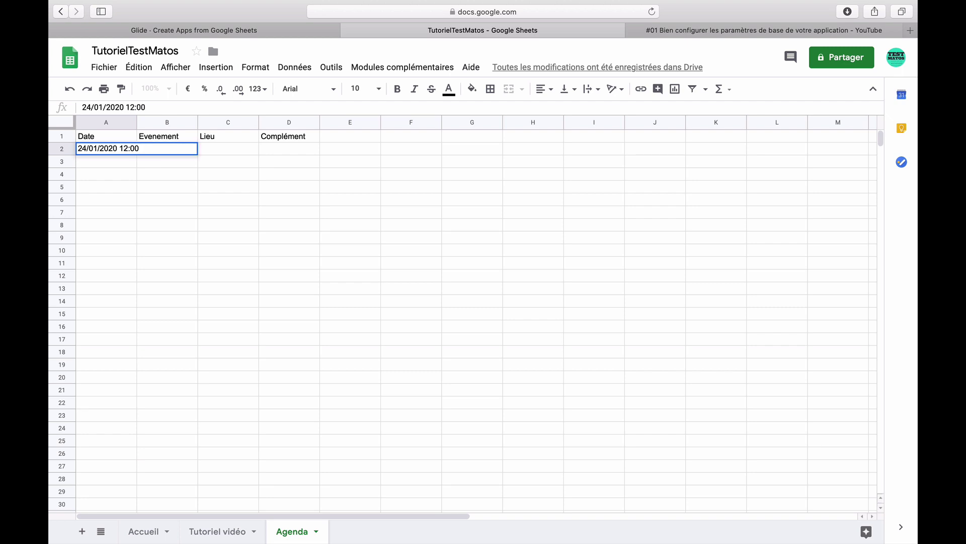
key("Return")
Complete row 2 with "Sortie de l'application" under Evenement, "France" under Lieu and "Complément" under Complément.
left_click(167, 148)
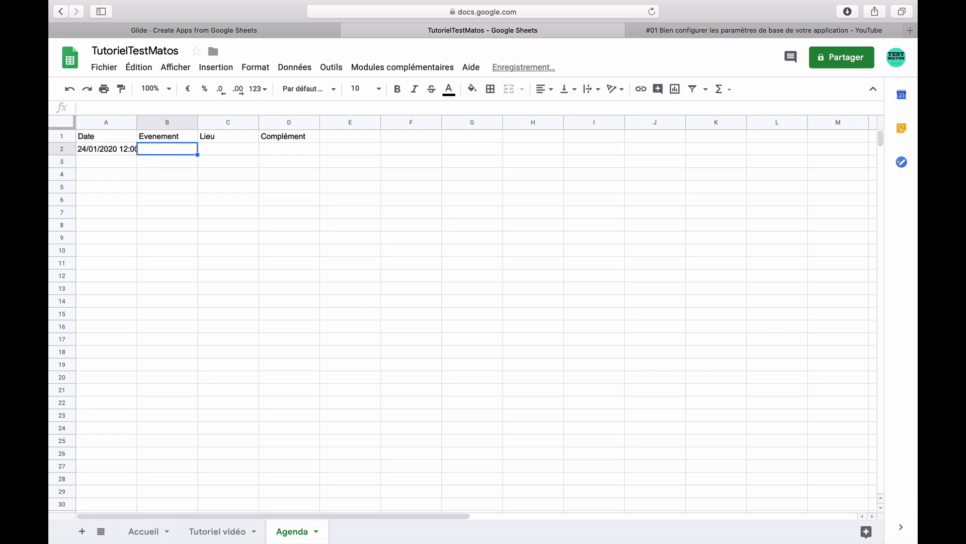
type("Sortie de l'application")
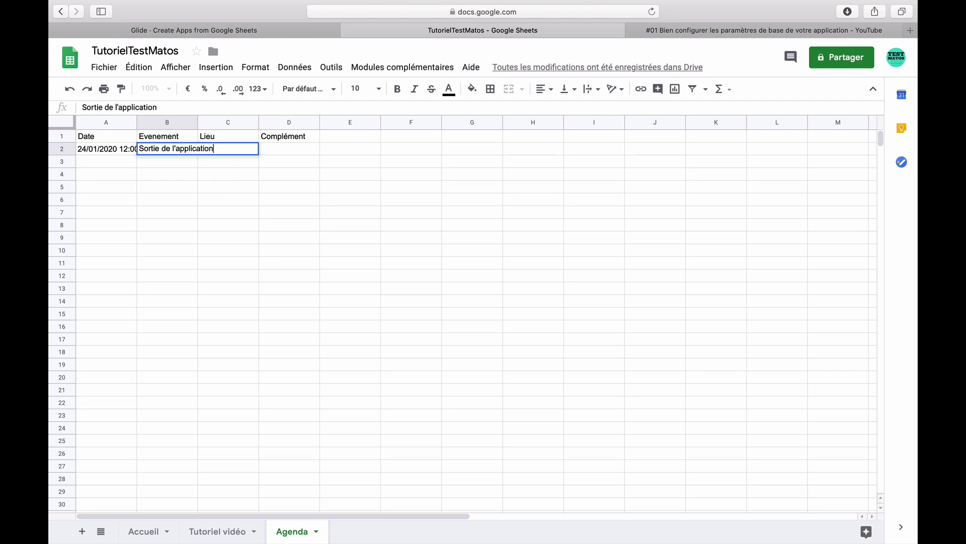
key("Return")
left_click(228, 148)
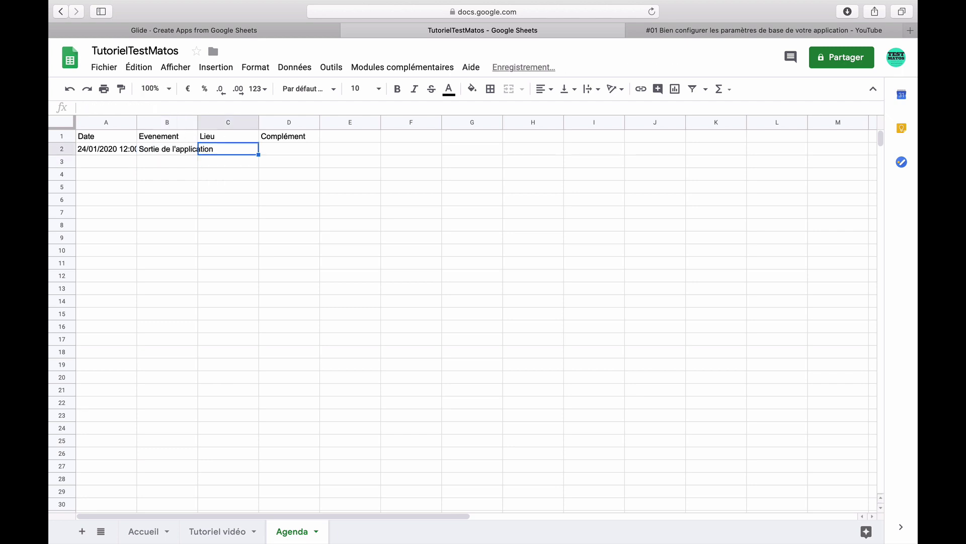
type("France")
key("Tab")
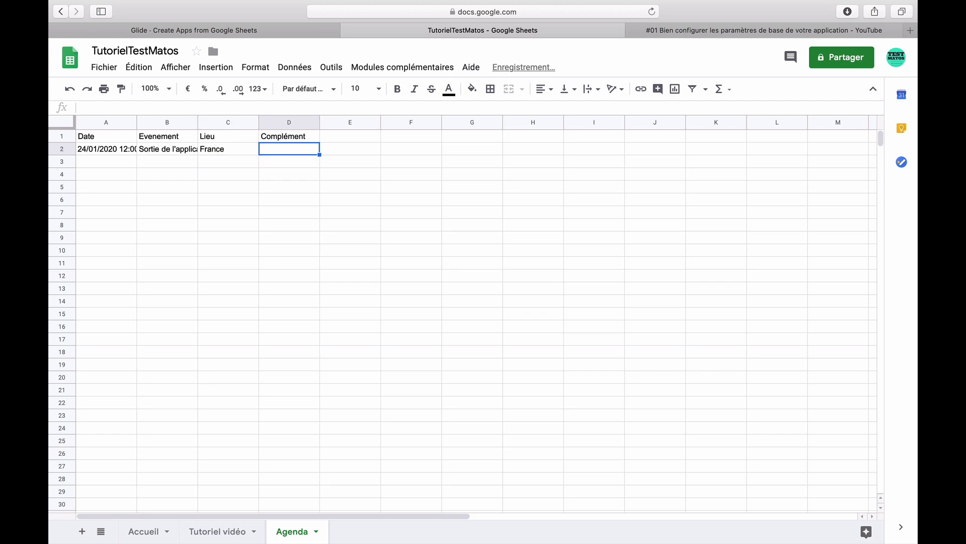
type("Complément")
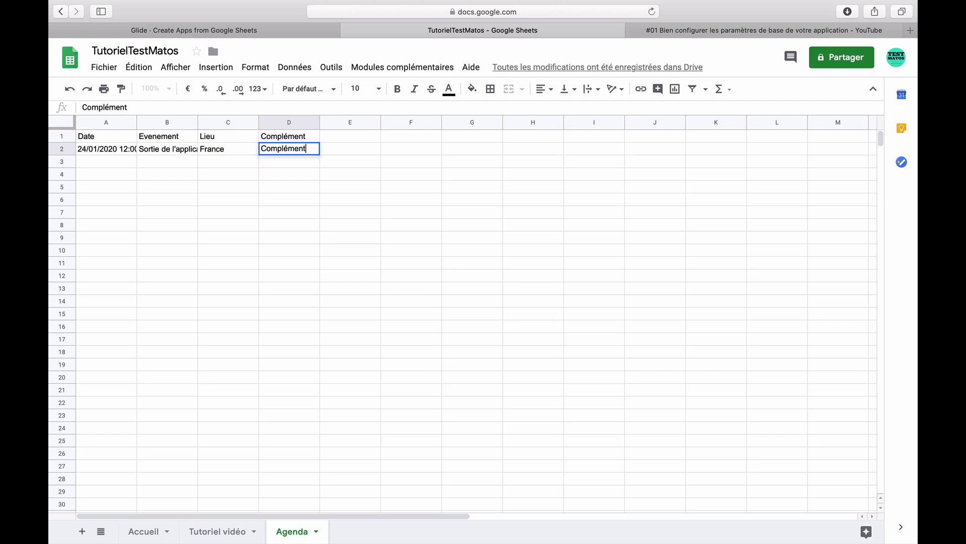
key("Return")
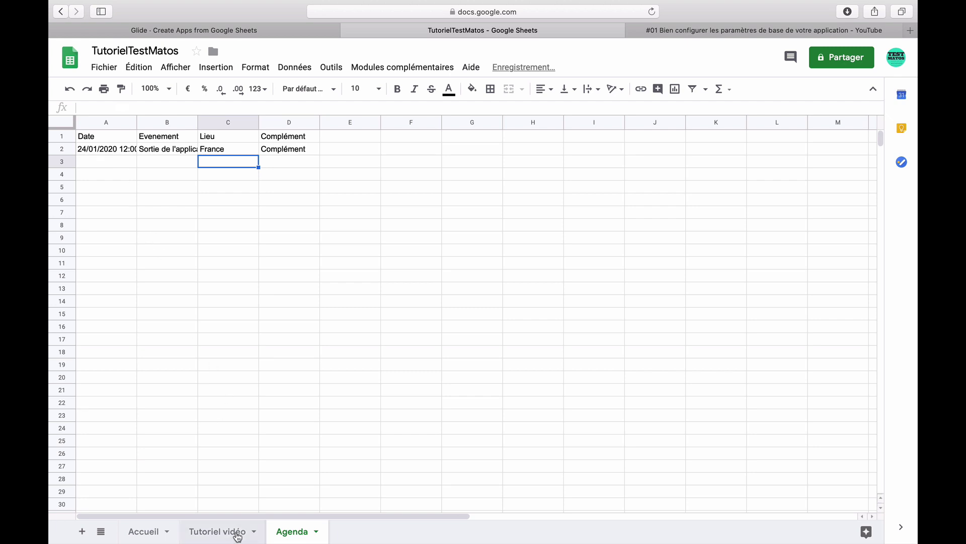
Switch back to Glide, reload the sheet data and open the app's tab configuration.
left_click(297, 31)
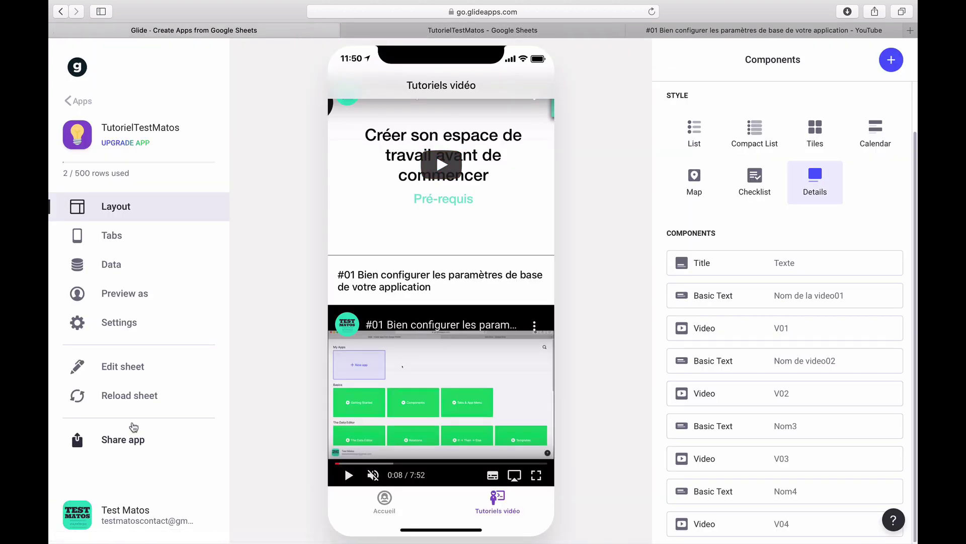
left_click(140, 397)
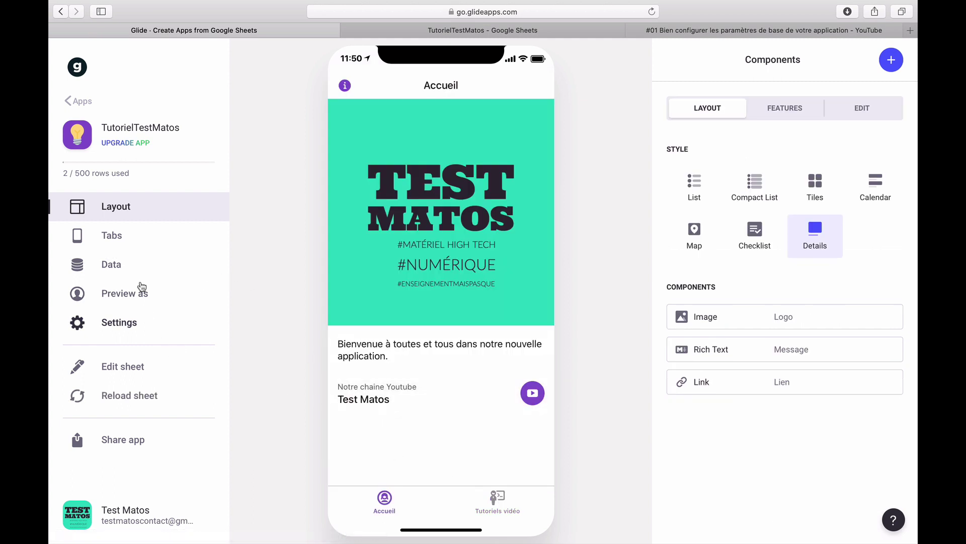
left_click(107, 244)
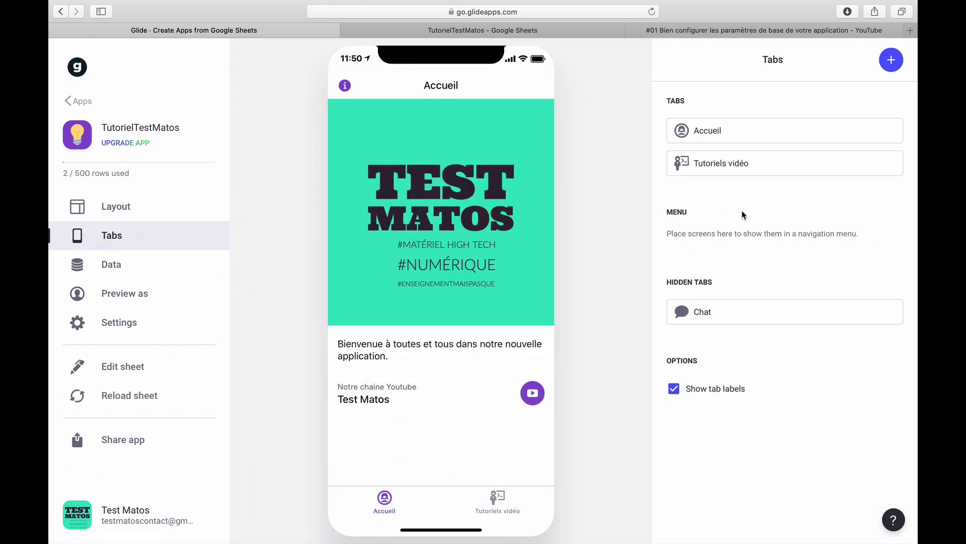
Add a new tab to the app that uses the Agenda sheet as its source.
left_click(891, 60)
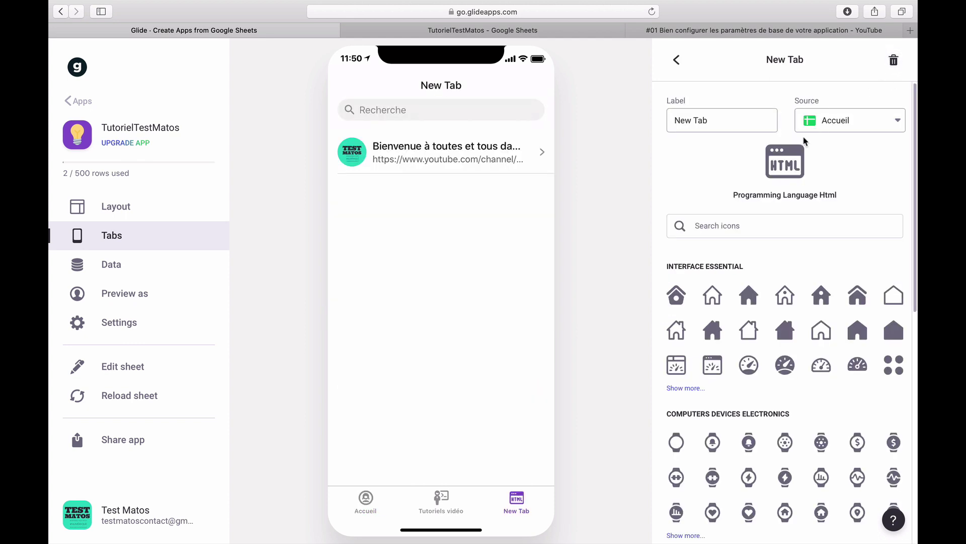
left_click(853, 121)
left_click(845, 202)
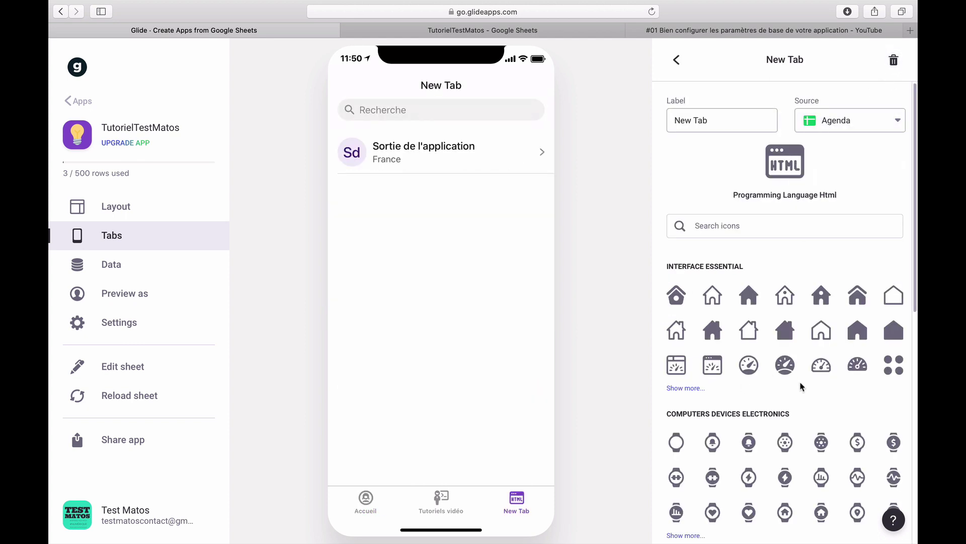
Give the new tab the Smart Watch Circle Alternate icon from the Computers Devices Electronics category.
scroll(801, 386, "down", 5)
scroll(802, 386, "down", 1)
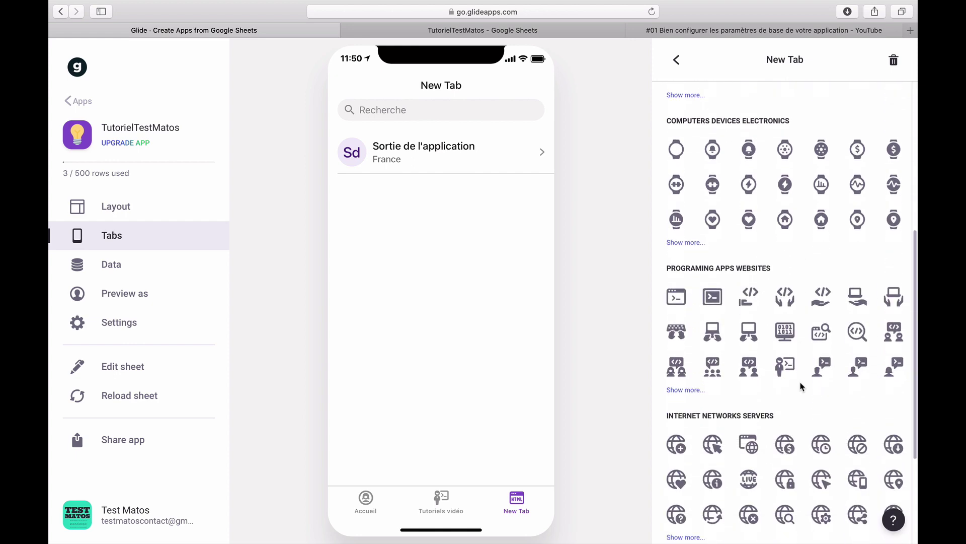
scroll(797, 381, "down", 3)
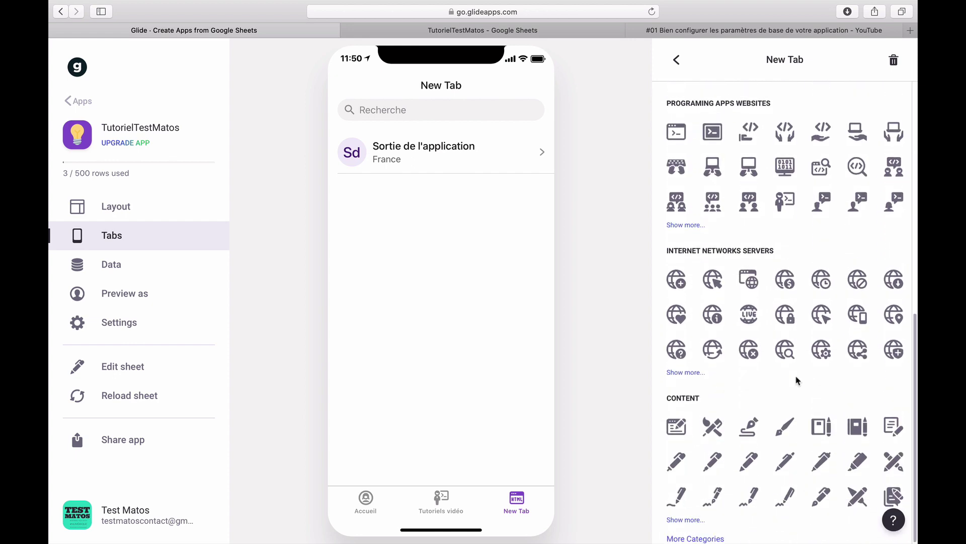
scroll(796, 381, "up", 4)
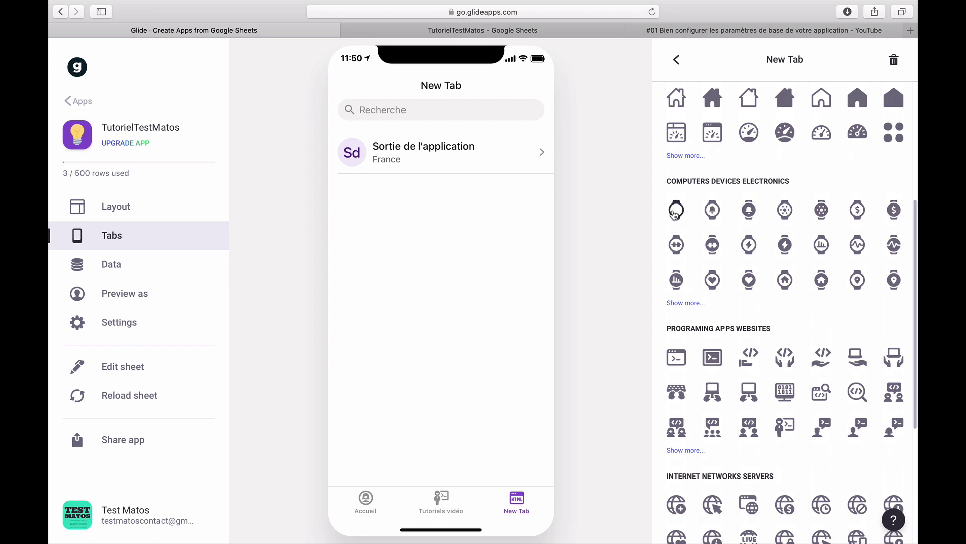
left_click(675, 212)
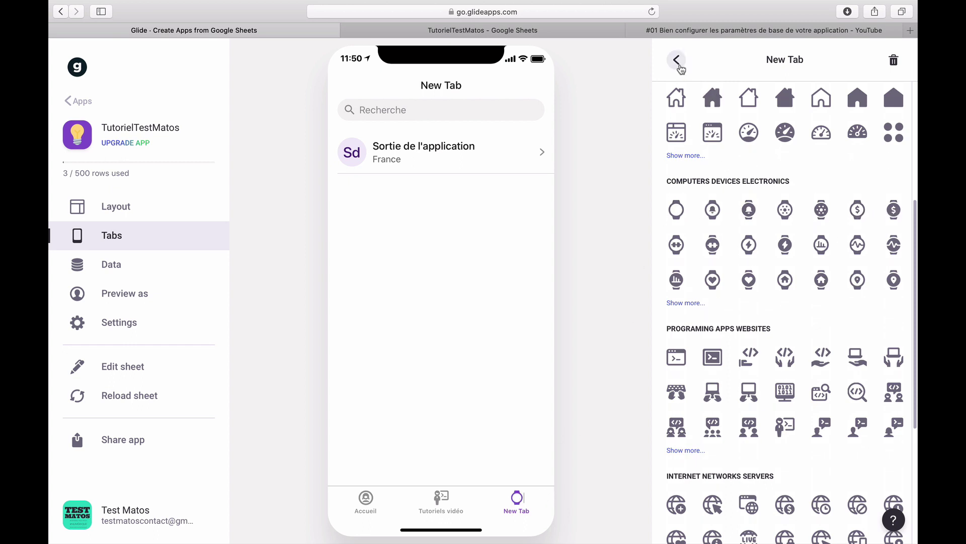
Label the new tab "Agenda" and return to the list of tabs.
left_click(679, 66)
left_click(726, 197)
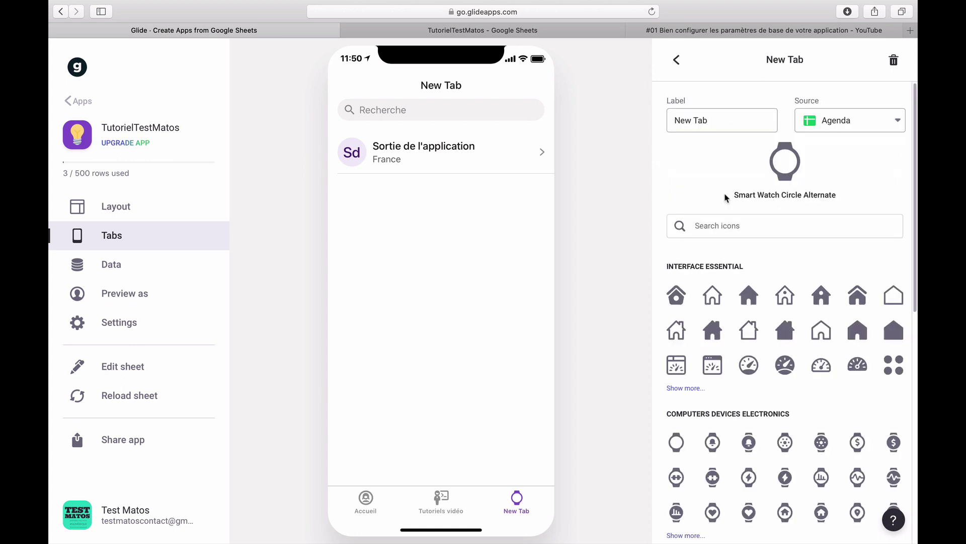
left_click(712, 121)
left_click_drag(712, 120, 660, 120)
type("Agen")
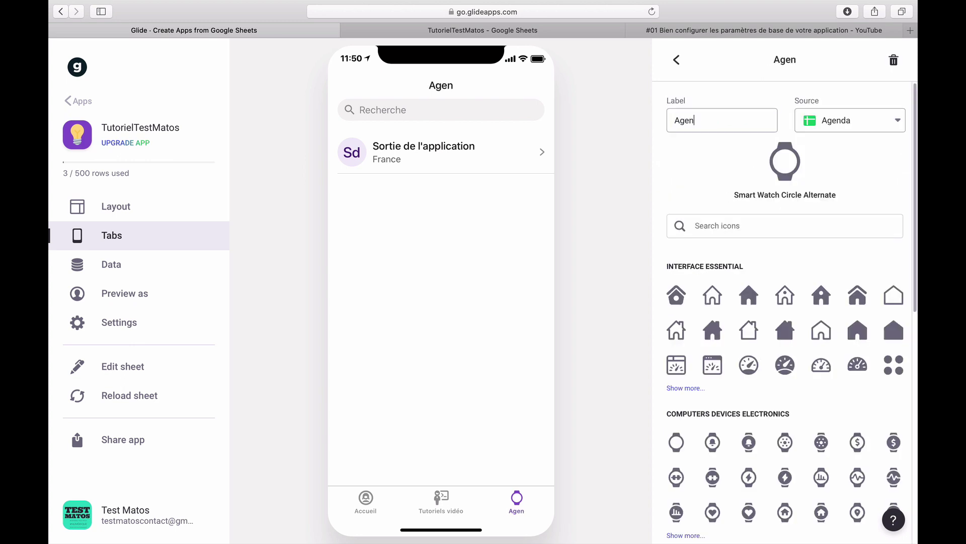
type("da")
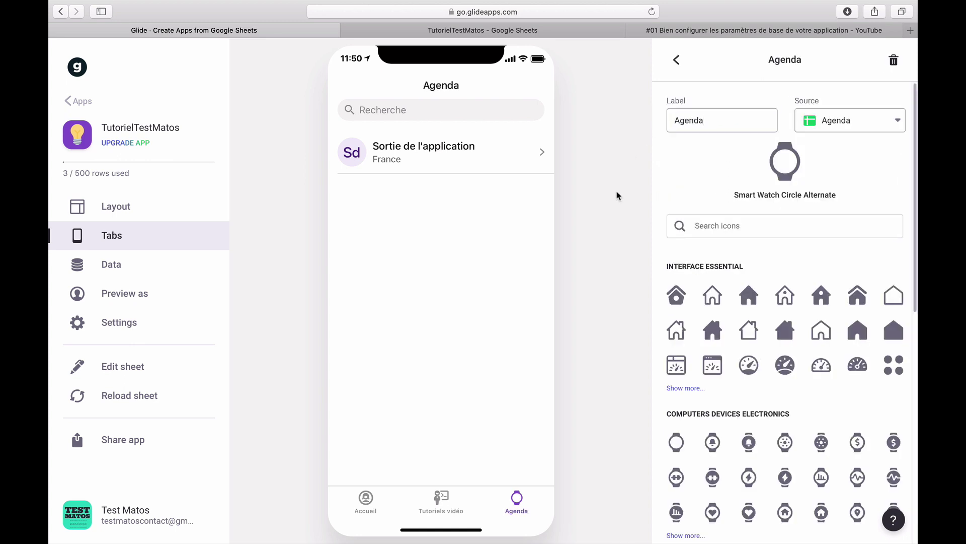
left_click(677, 61)
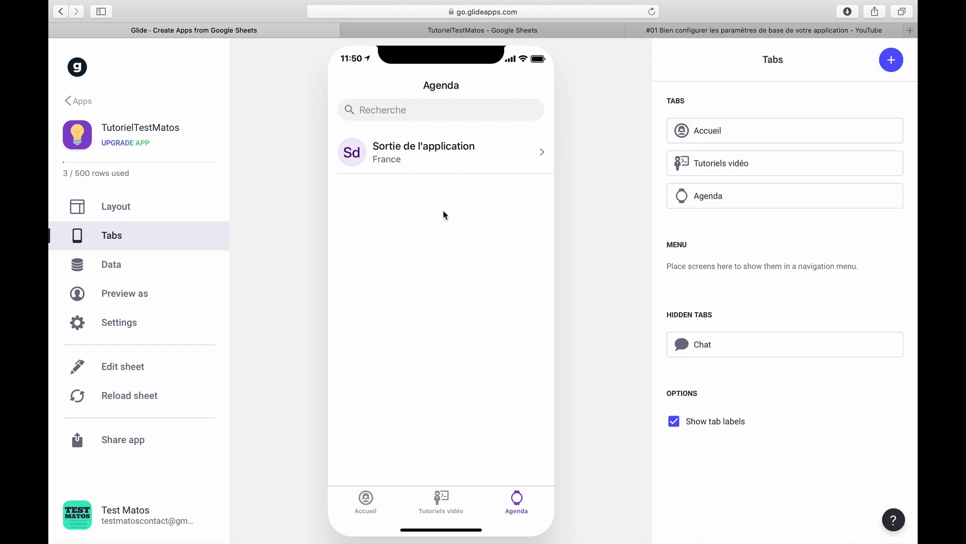
Change the Agenda screen's layout style to Calendar and review the choices for When and Order.
left_click(130, 214)
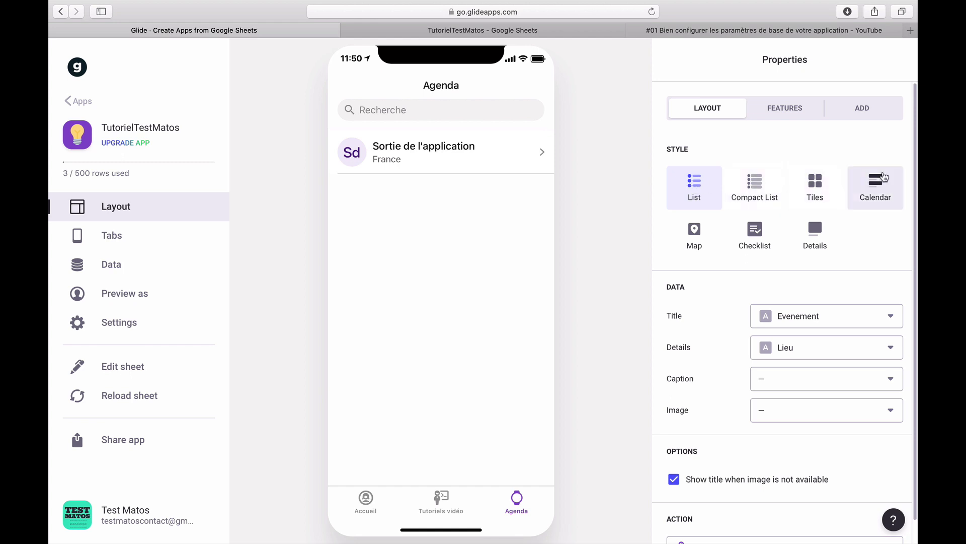
left_click(878, 183)
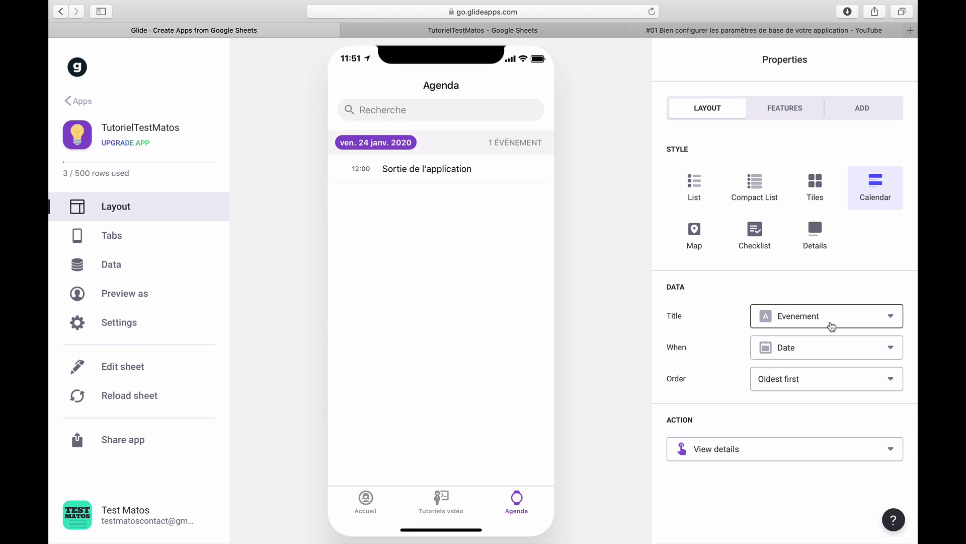
left_click(822, 350)
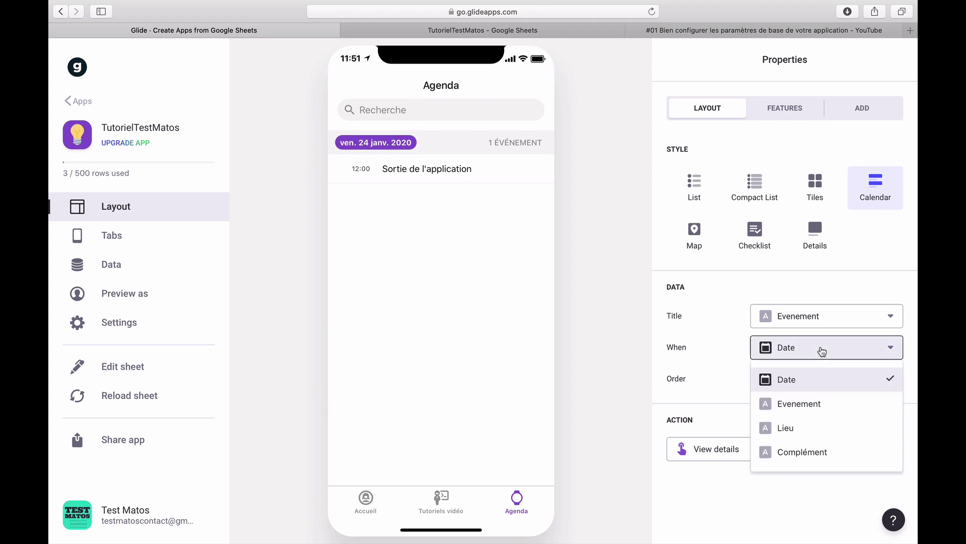
left_click(821, 350)
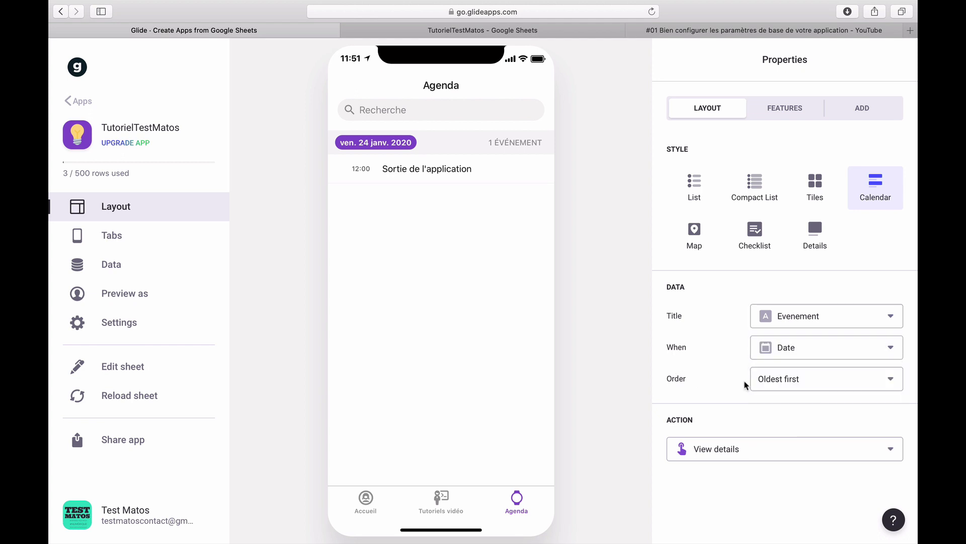
left_click(808, 385)
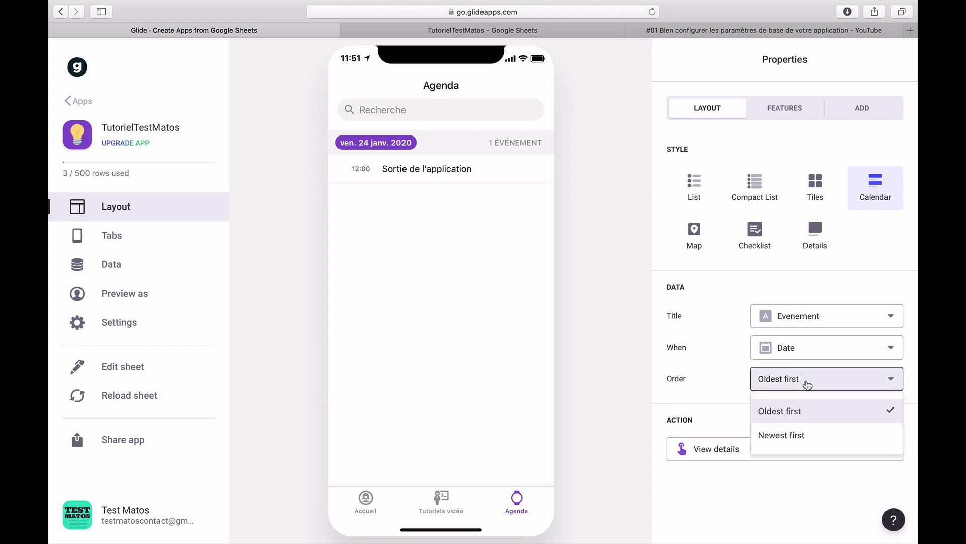
left_click(808, 385)
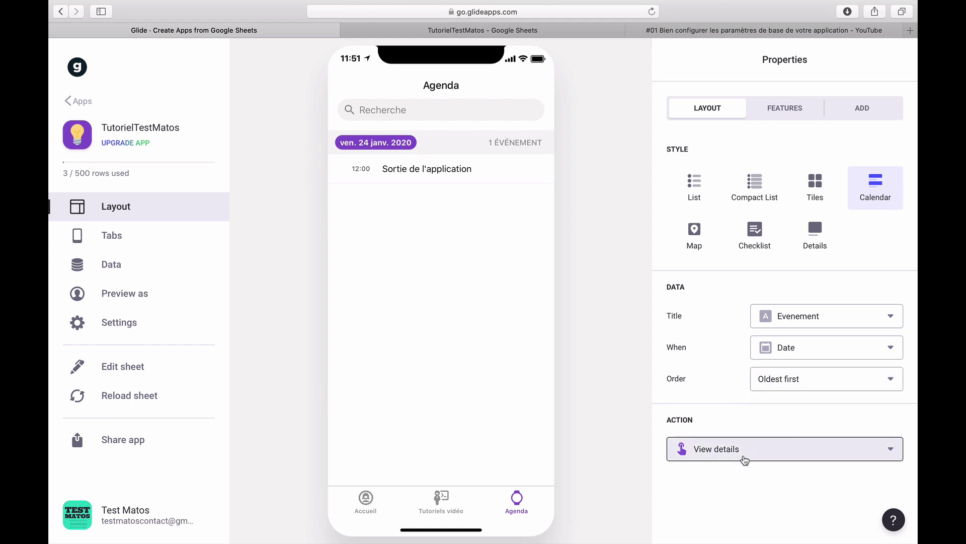
Try the None action on the Agenda calendar's events and switch it back to View details.
left_click(744, 458)
left_click(737, 479)
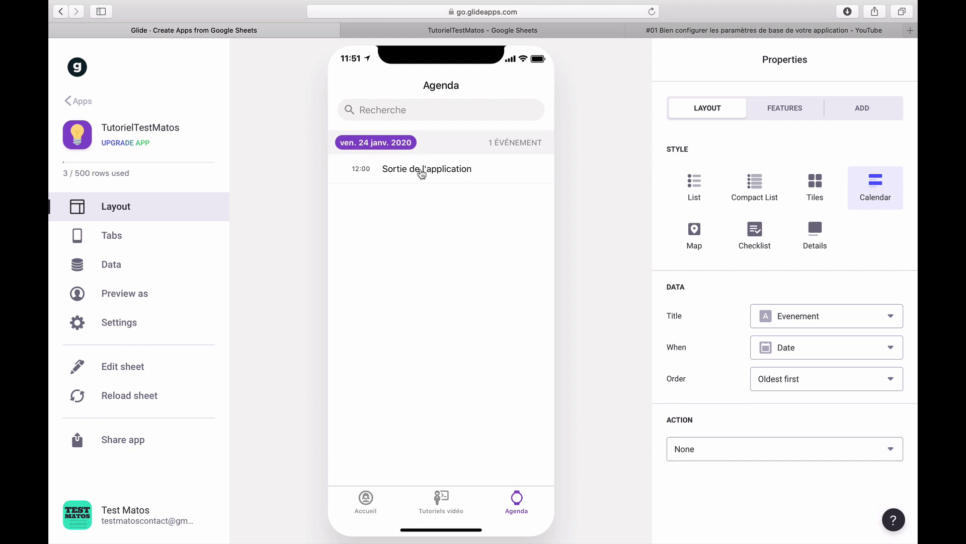
left_click(719, 457)
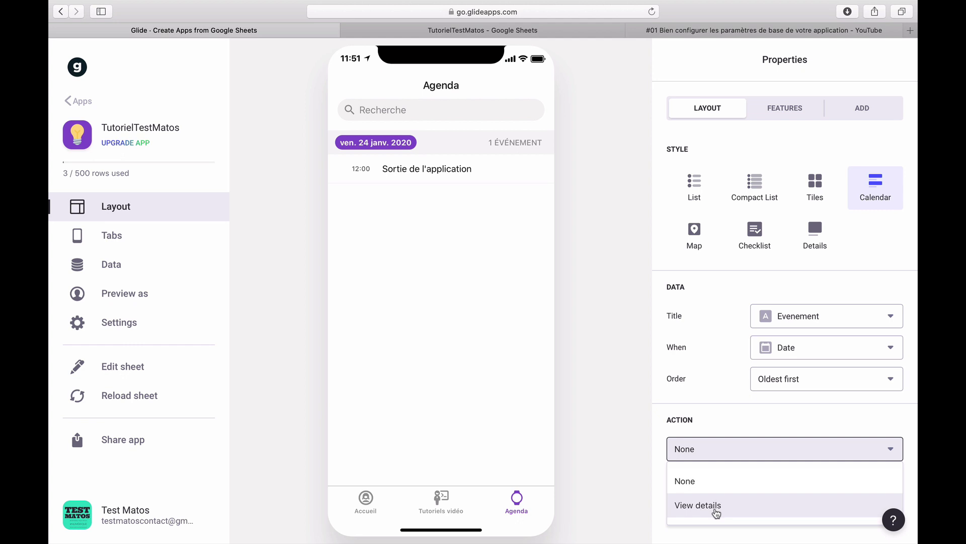
left_click(716, 512)
Add a Map component to the detail screen of the "Sortie de l'application" event.
left_click(417, 176)
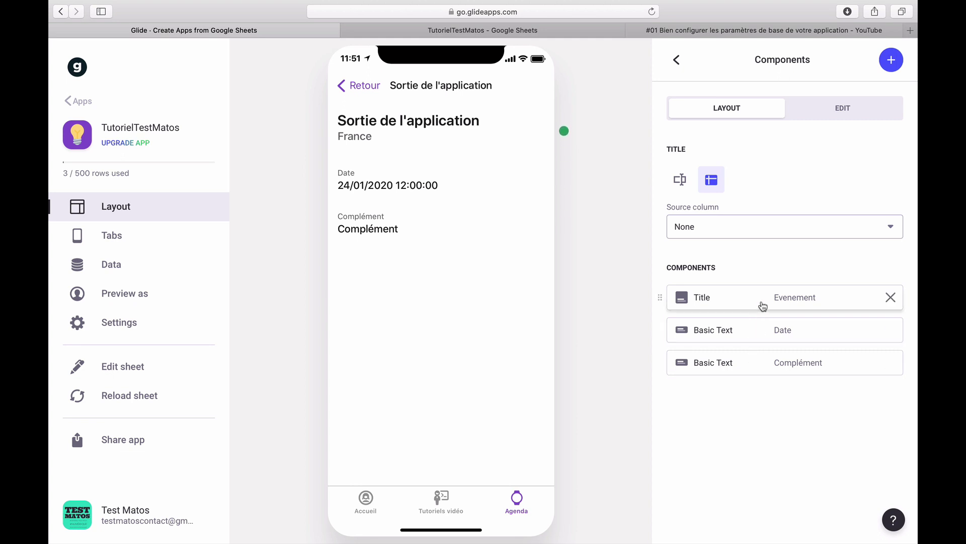
left_click(892, 59)
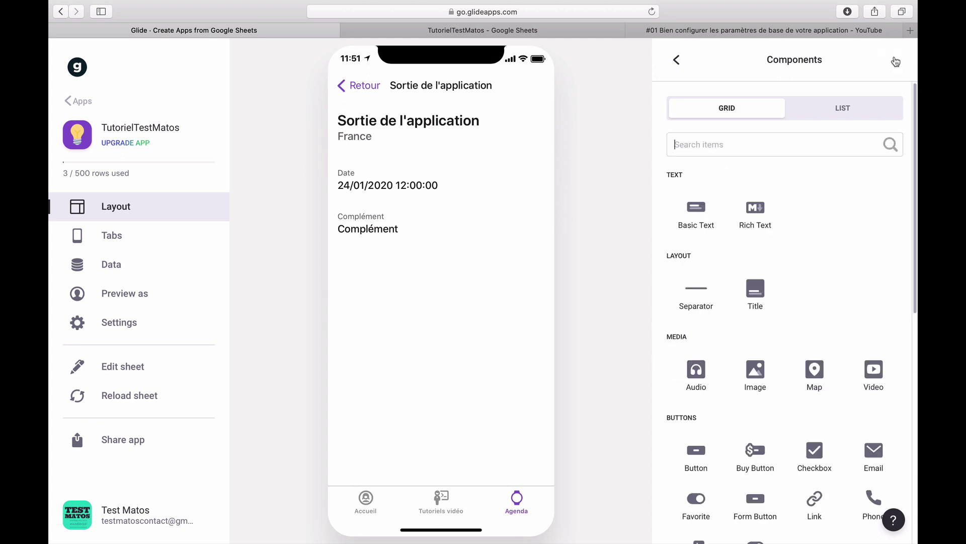
left_click(676, 61)
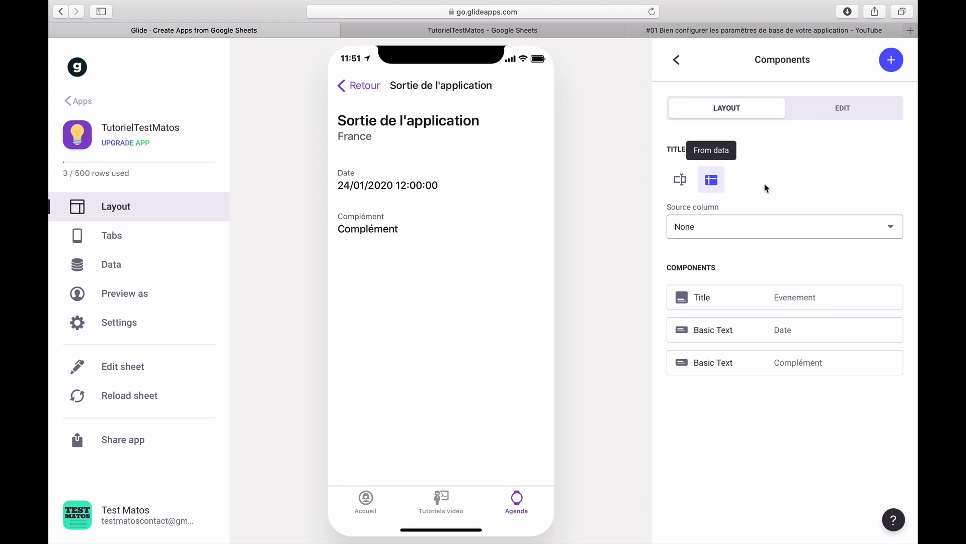
left_click(779, 231)
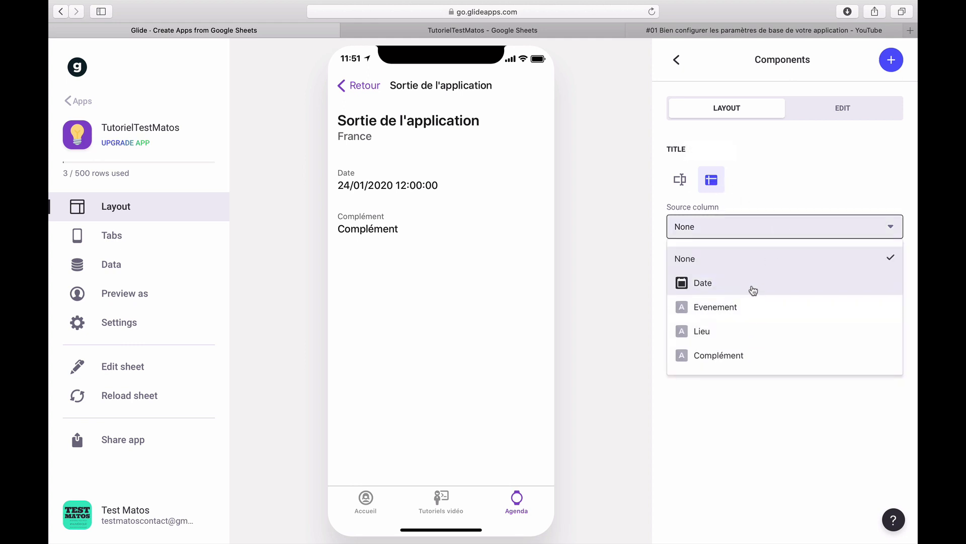
left_click(821, 173)
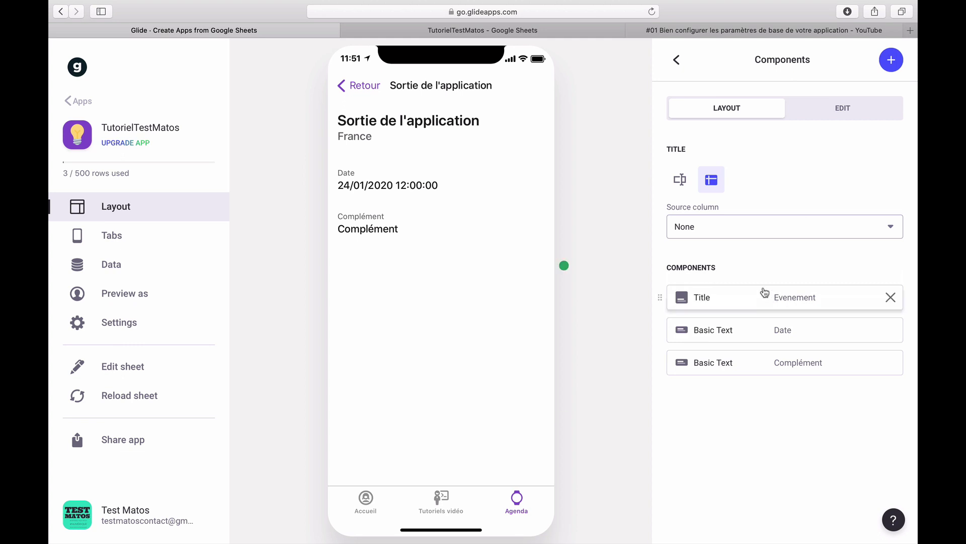
left_click(893, 64)
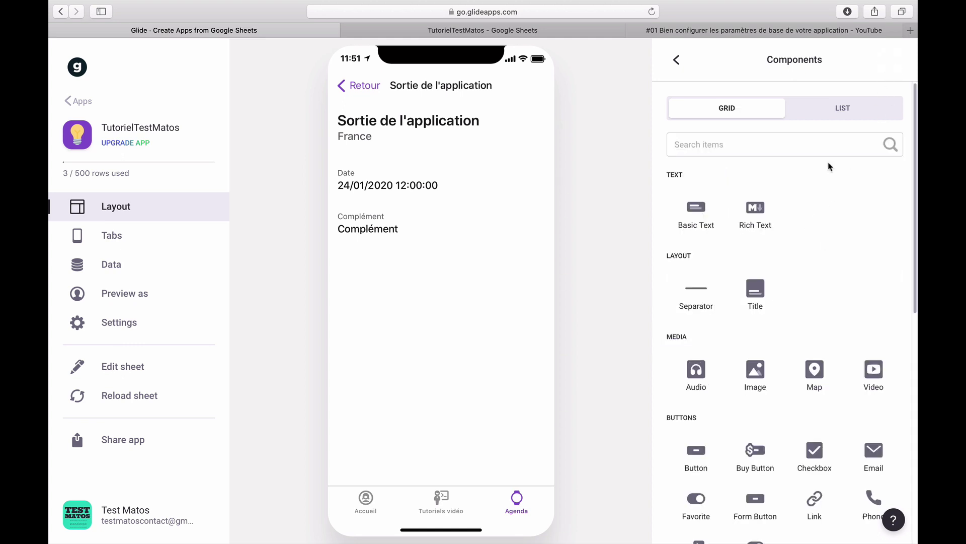
left_click(816, 375)
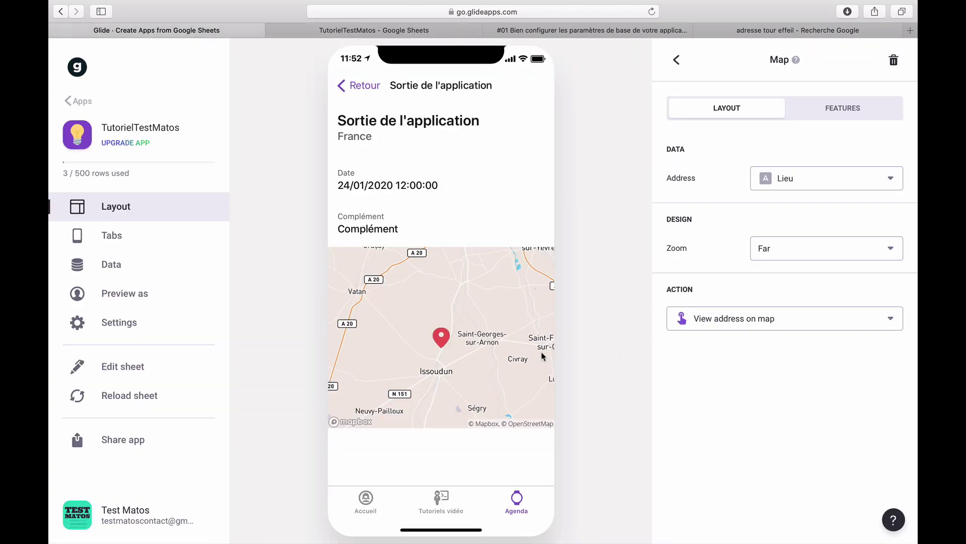
Switch to Google Sheets, replace the Lieu in cell C2 with the Eiffel Tower's full address, and reload the sheet in Glide.
left_click(302, 30)
double_click(230, 150)
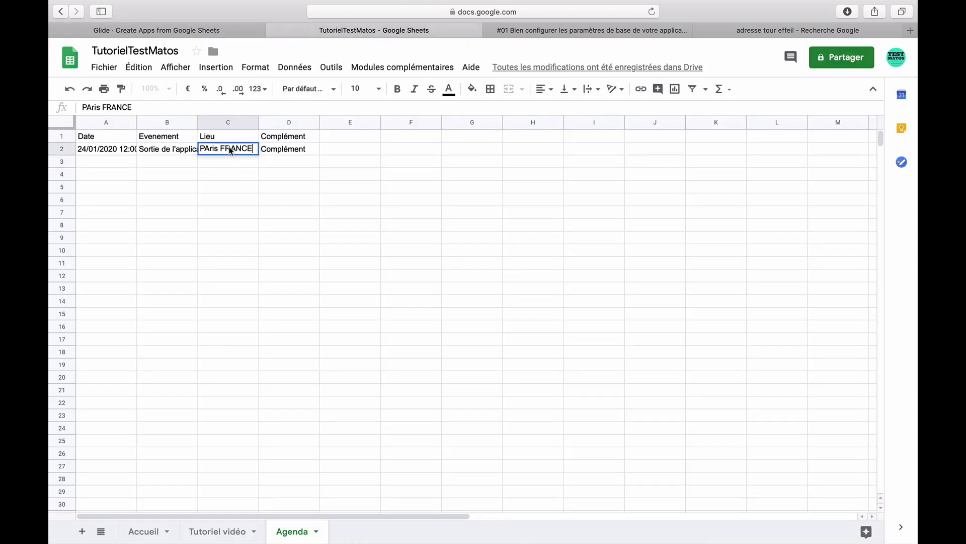
key("BackSpace")
key("BackSpace")
key("BackSpace")
key("BackSpace")
key("BackSpace")
key("BackSpace")
key("BackSpace")
key("BackSpace")
key("BackSpace")
key("BackSpace")
key("BackSpace")
key("BackSpace")
type("Champ de Mars, 5 Avenue Anatole France, 75007 Paris")
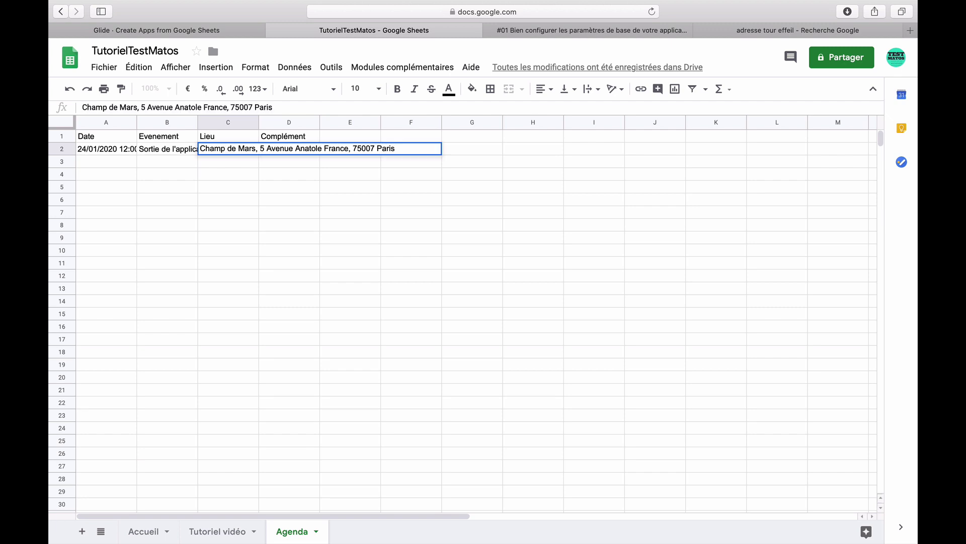
key("Return")
left_click(231, 32)
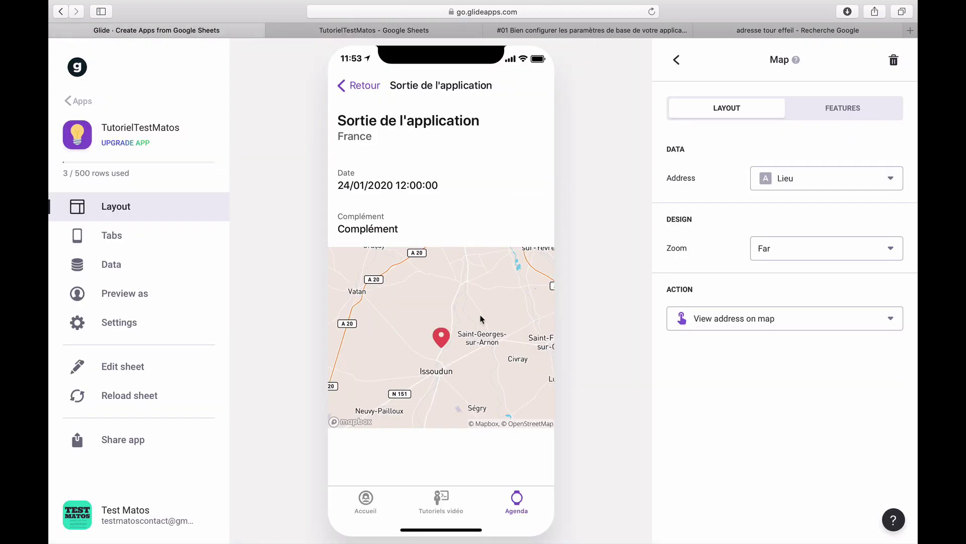
left_click(119, 398)
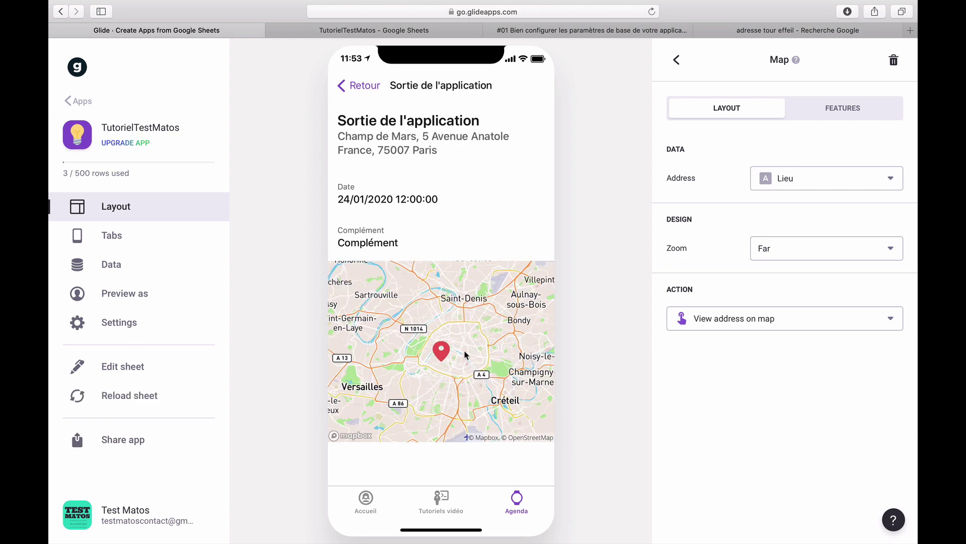
Try the Near and Medium zoom levels on the event's map and set it back to Far.
left_click(821, 251)
left_click(806, 280)
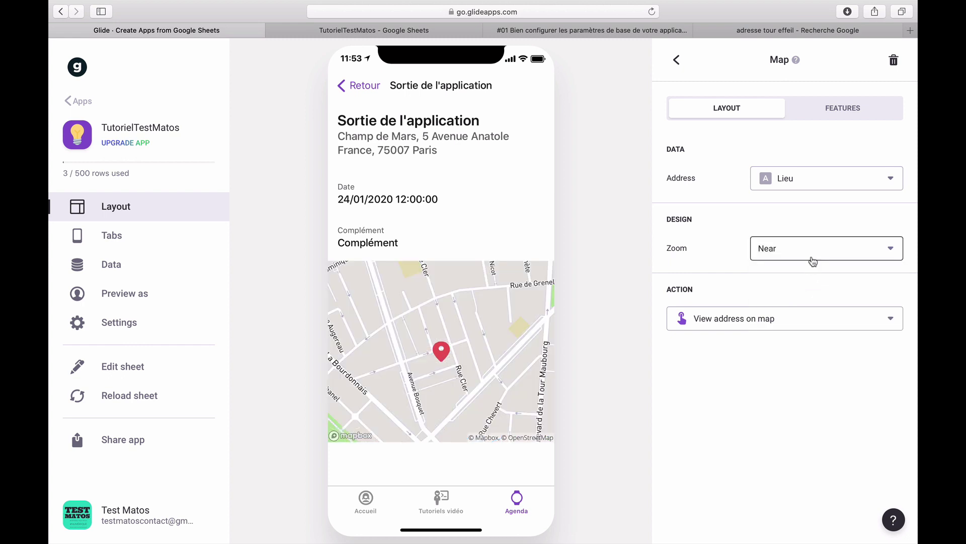
left_click(813, 258)
left_click(807, 306)
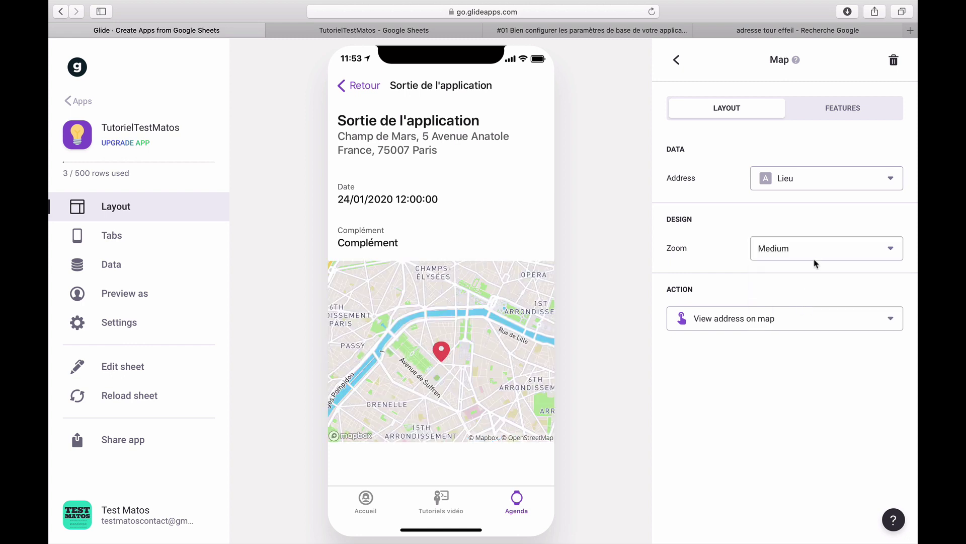
left_click(815, 255)
left_click(807, 328)
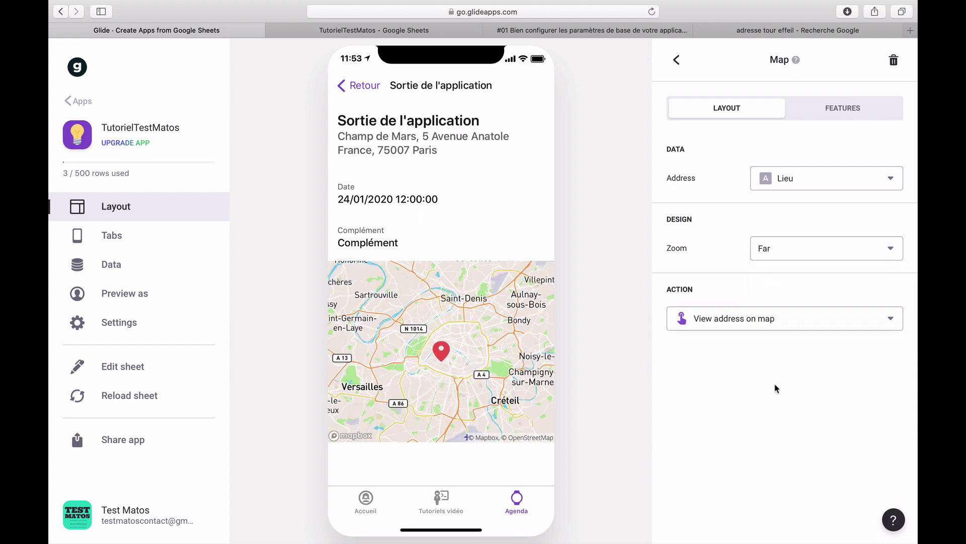
Test the event map's link, decline opening Plans.app and return to the Agenda calendar.
left_click(442, 351)
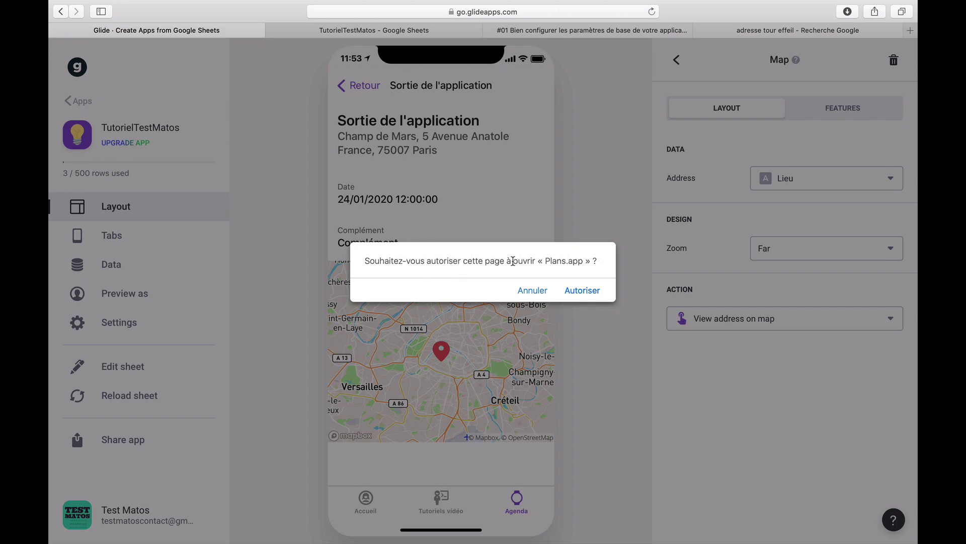
left_click(531, 292)
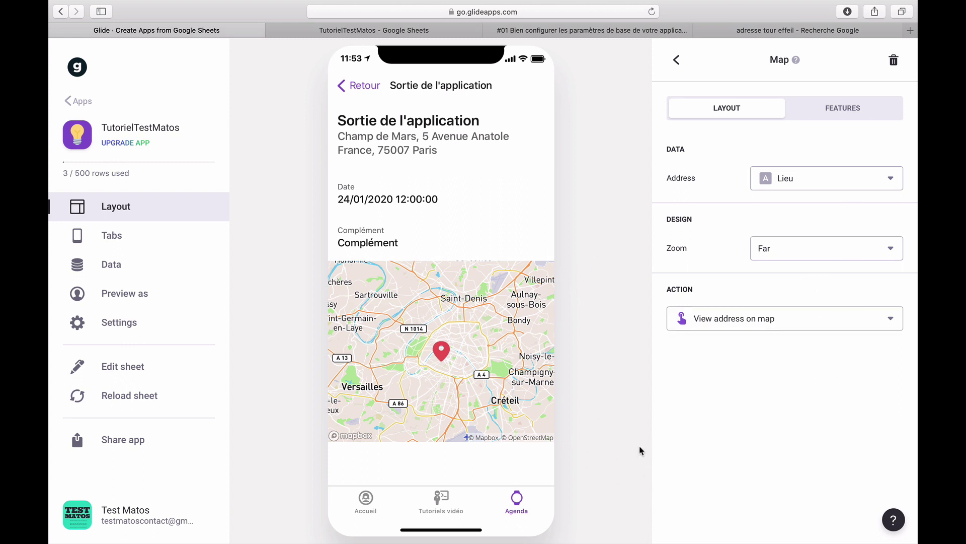
left_click(357, 90)
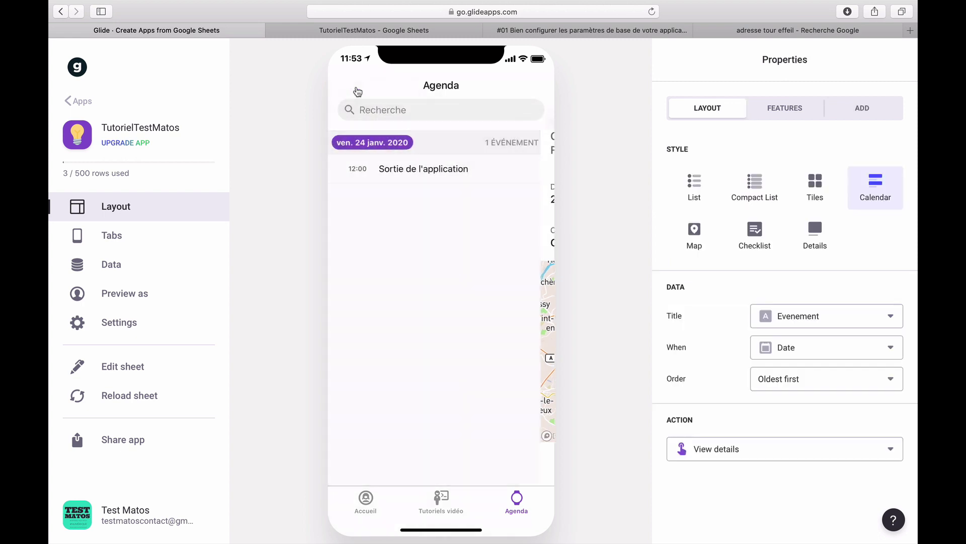
Switch to the Google Sheets spreadsheet and enter the date 27/01/2020 12:00 in cell A3 of the Agenda sheet.
left_click(374, 30)
left_click(126, 161)
left_click(159, 163)
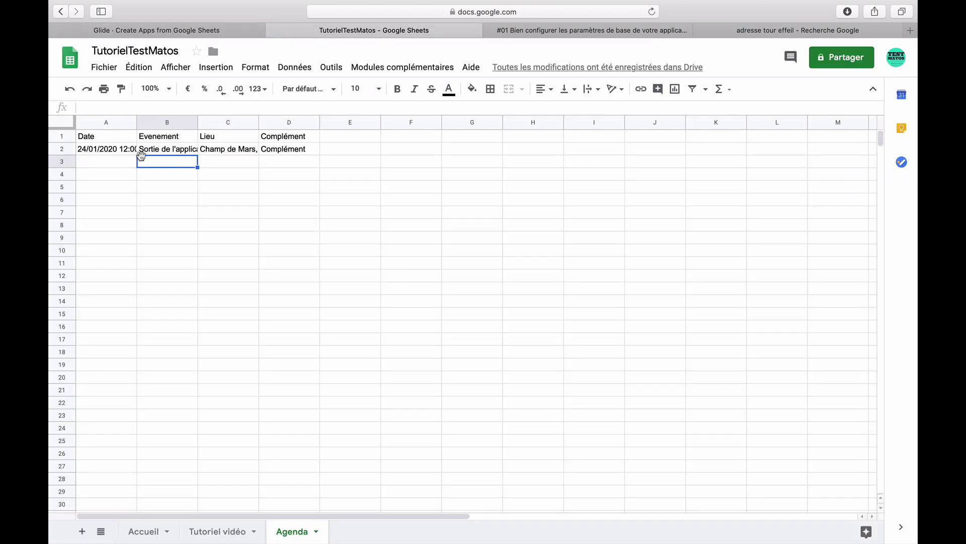
left_click(121, 150)
left_click(120, 162)
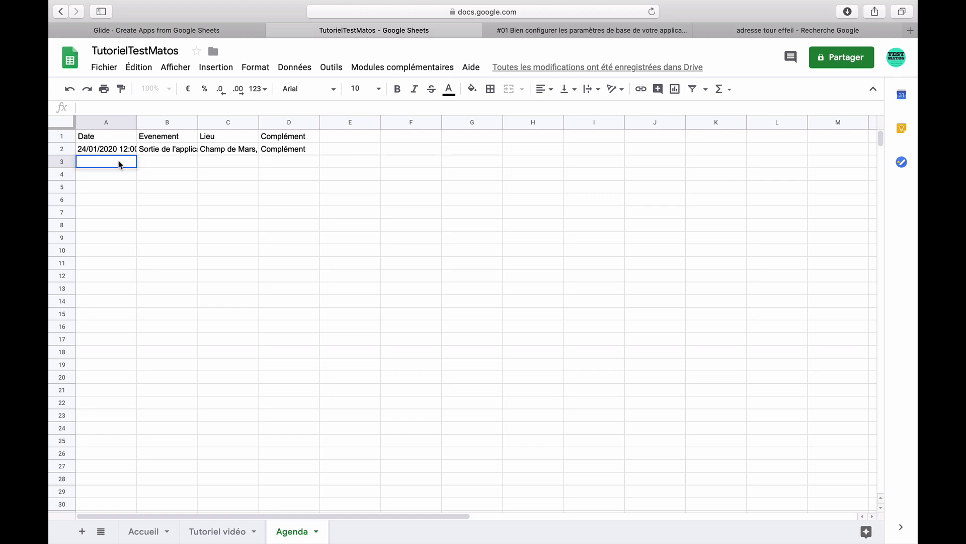
type("27")
type("/01/2020 12:00")
key("Tab")
Enter the event title "Sortie du tutoriel numéro 4" in cell B3, leaving its Lieu and Complément empty.
type("Sore")
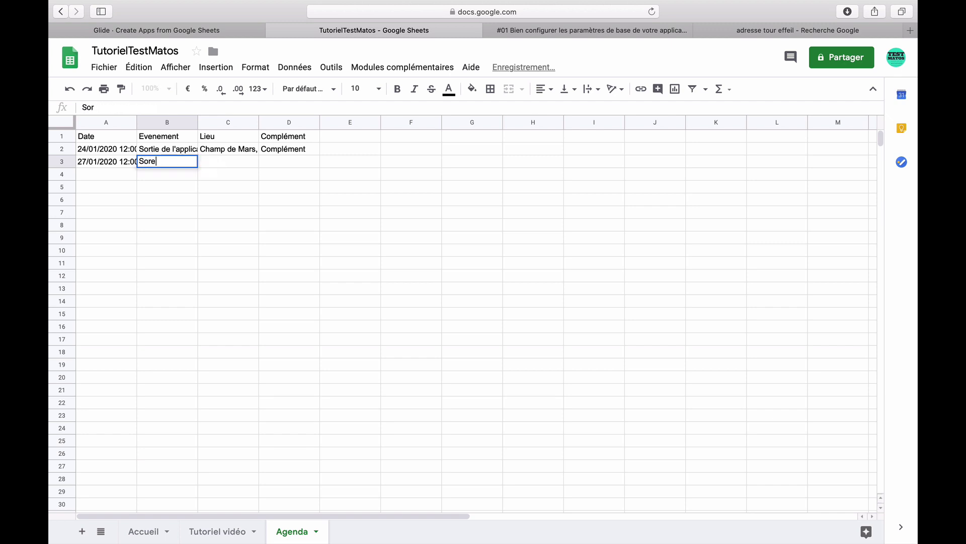
type("t")
key("BackSpace")
key("BackSpace")
type("tir")
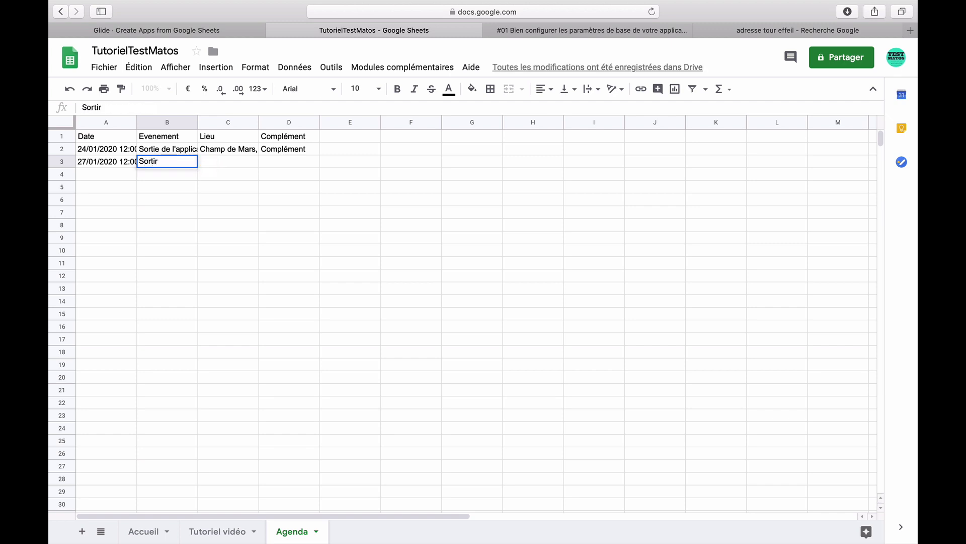
key("BackSpace")
type("e du tutoriel numério ")
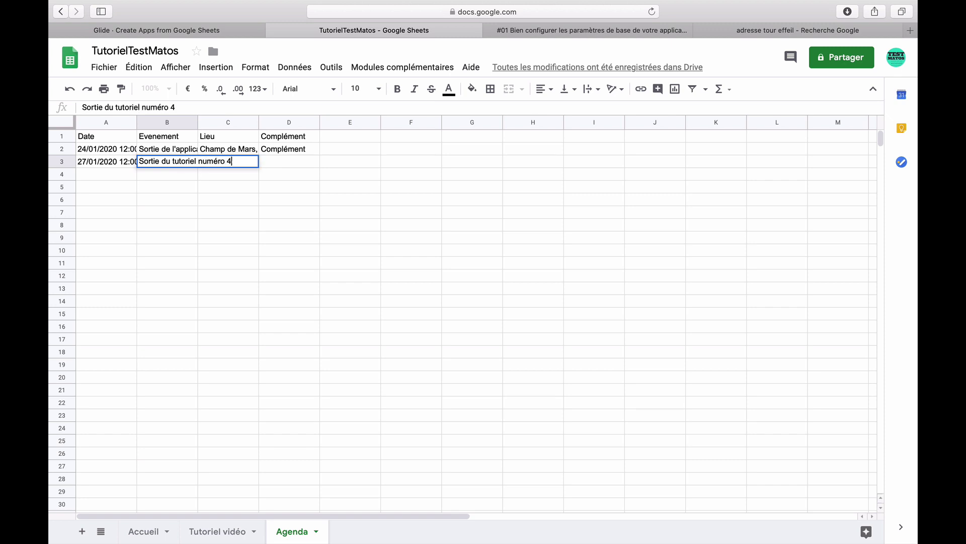
type("4")
key("Tab")
key("Tab")
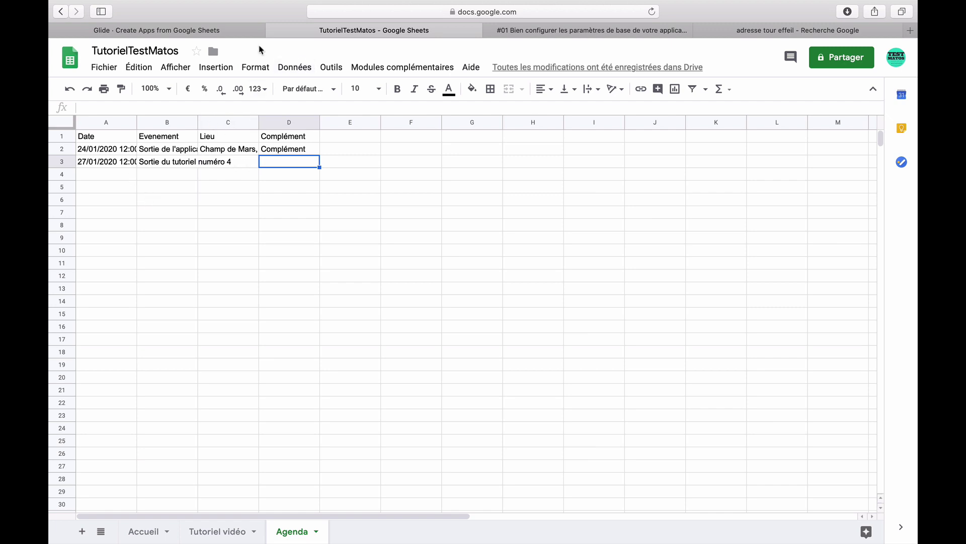
Switch to Glide, reload the sheet, and check the detail screen of the "Sortie du tutoriel numéro 4" event before returning to the Agenda.
left_click(225, 29)
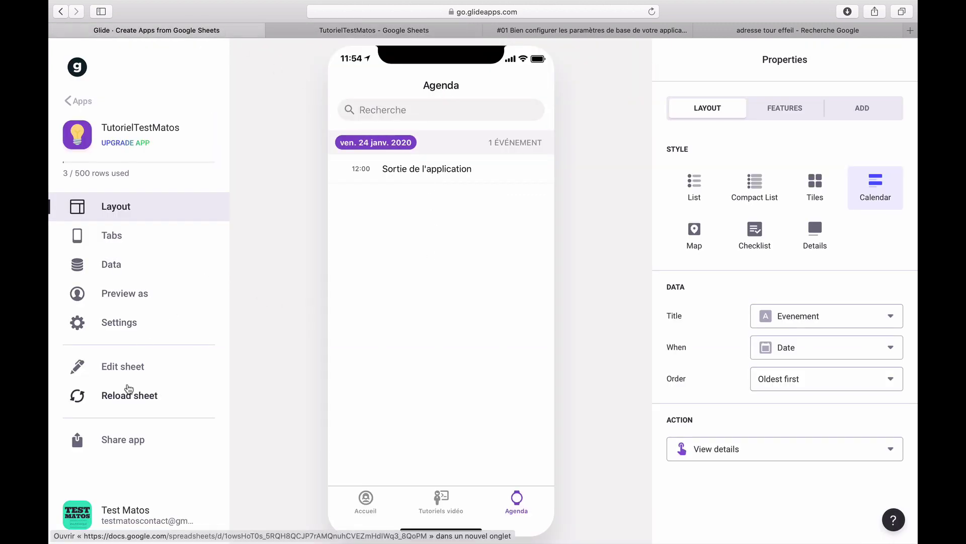
left_click(132, 395)
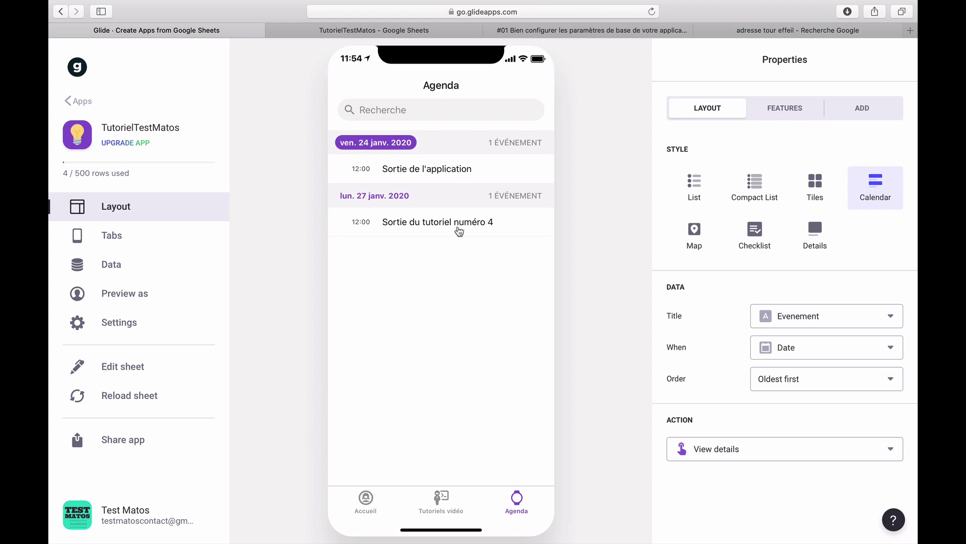
left_click(459, 232)
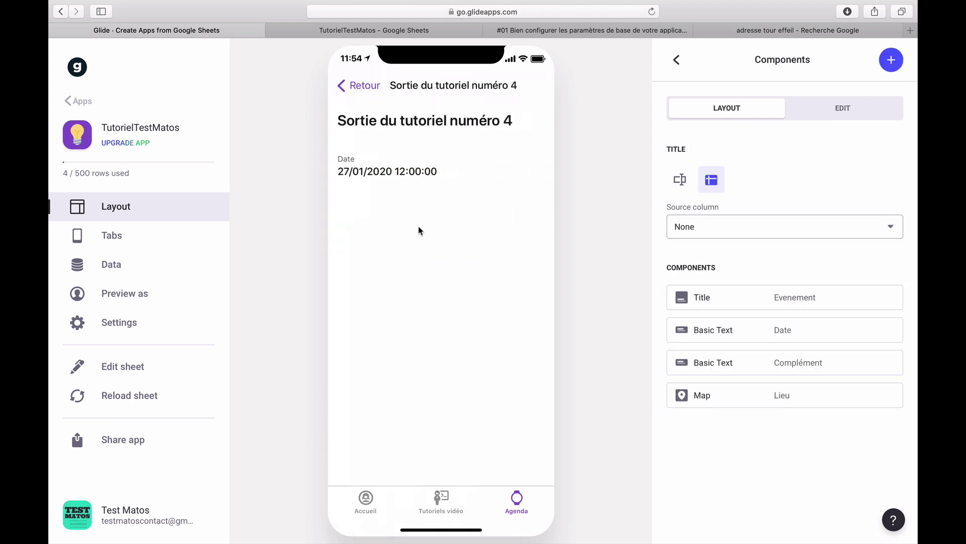
left_click(357, 93)
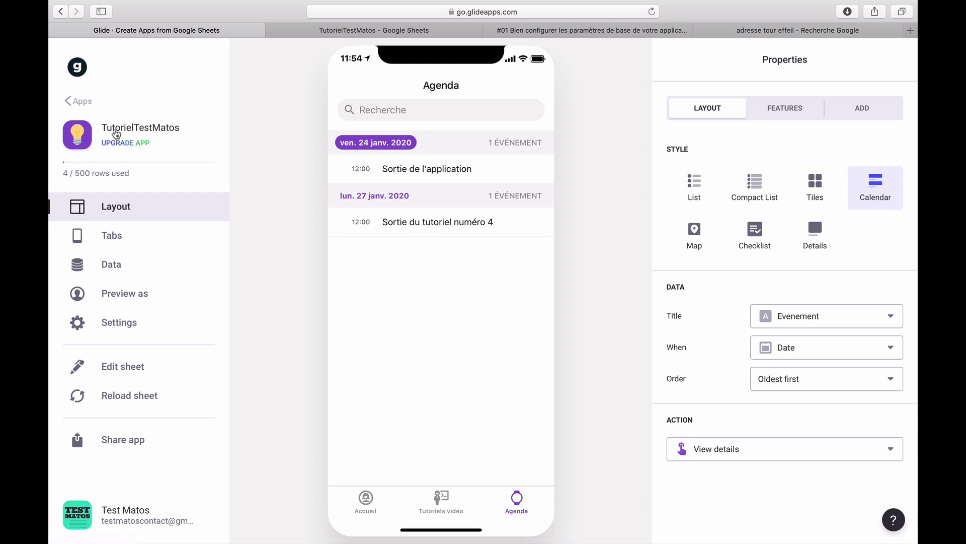
Review the app's design, general and privacy settings, ending on the general ones.
left_click(115, 132)
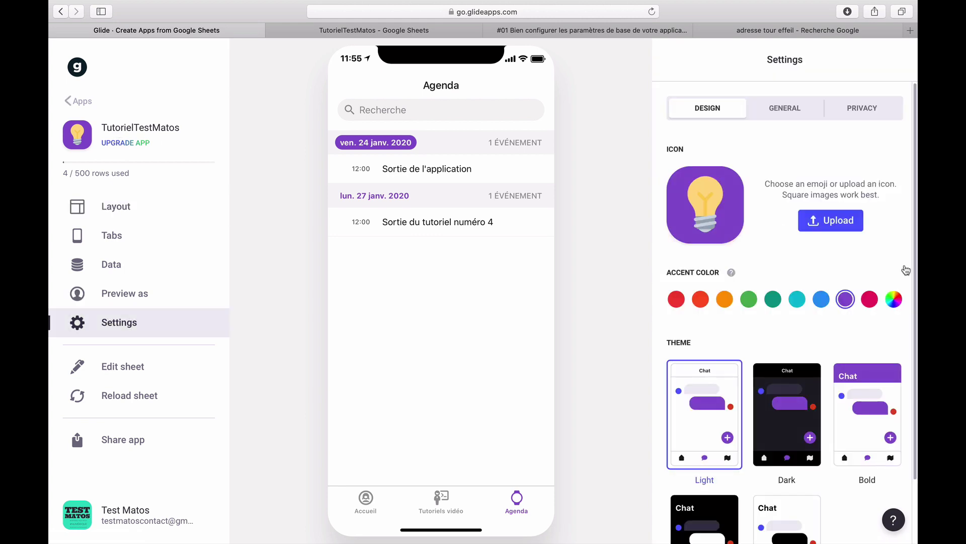
scroll(792, 322, "down", 3)
scroll(791, 323, "up", 3)
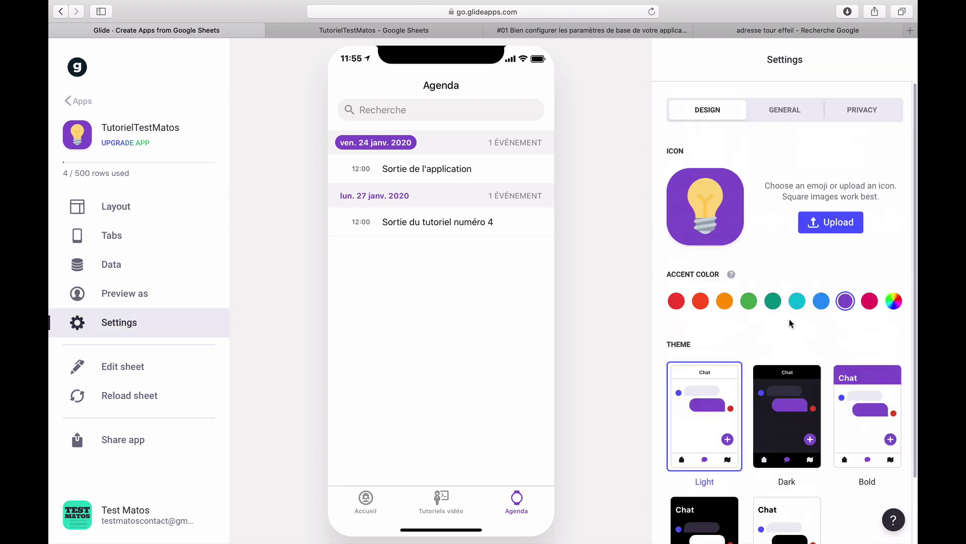
left_click(784, 114)
left_click(865, 114)
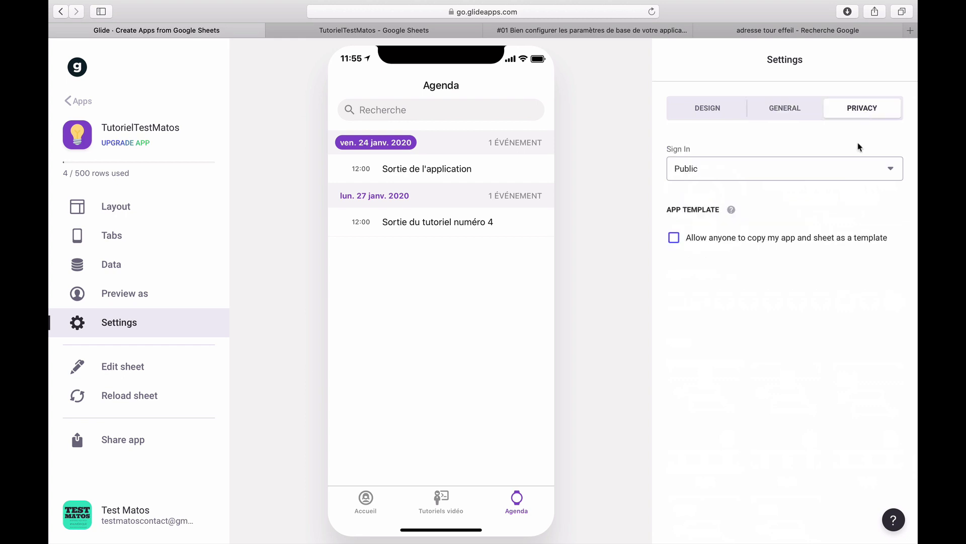
left_click(795, 112)
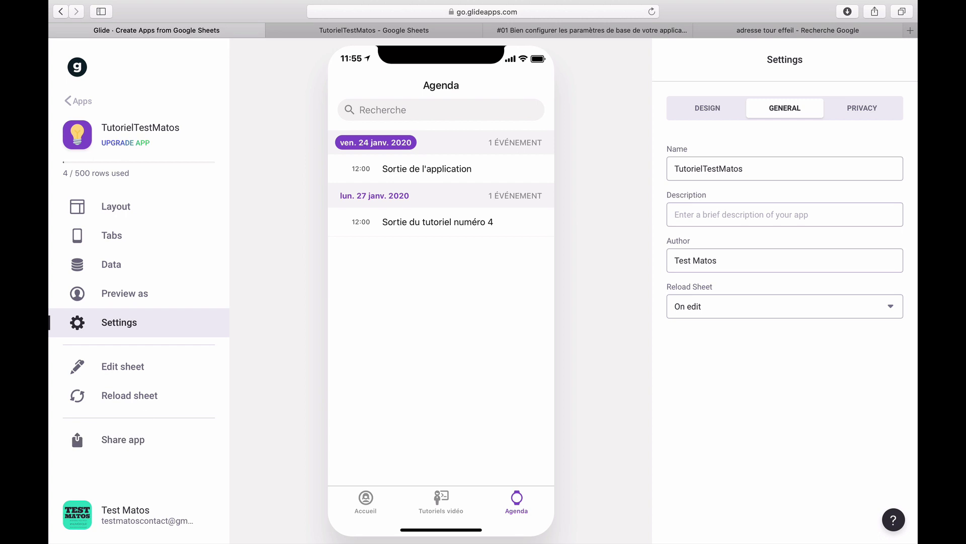
Preview the app's Tutoriels vidéo screen down to the #01 tutorial, and return to the Accueil screen.
left_click(441, 499)
scroll(441, 443, "down", 5)
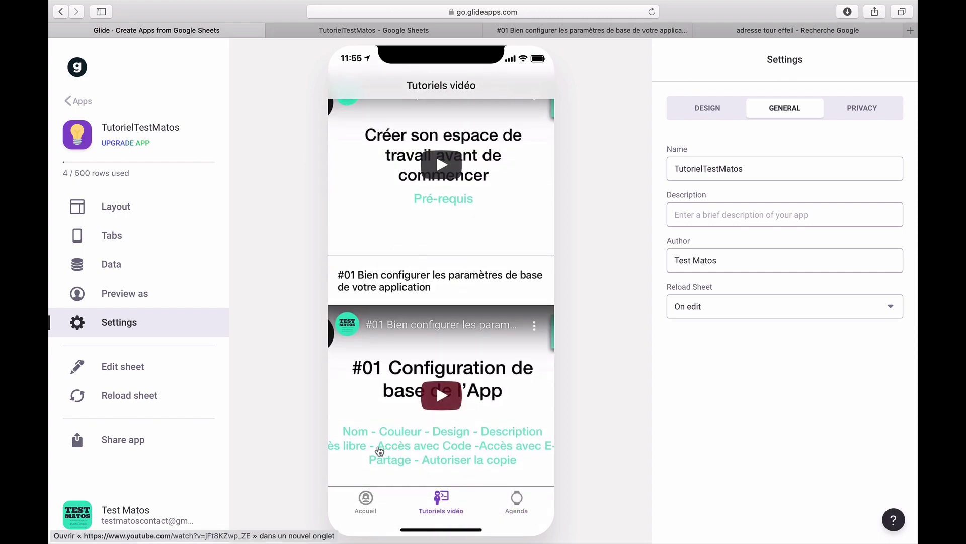
left_click(370, 501)
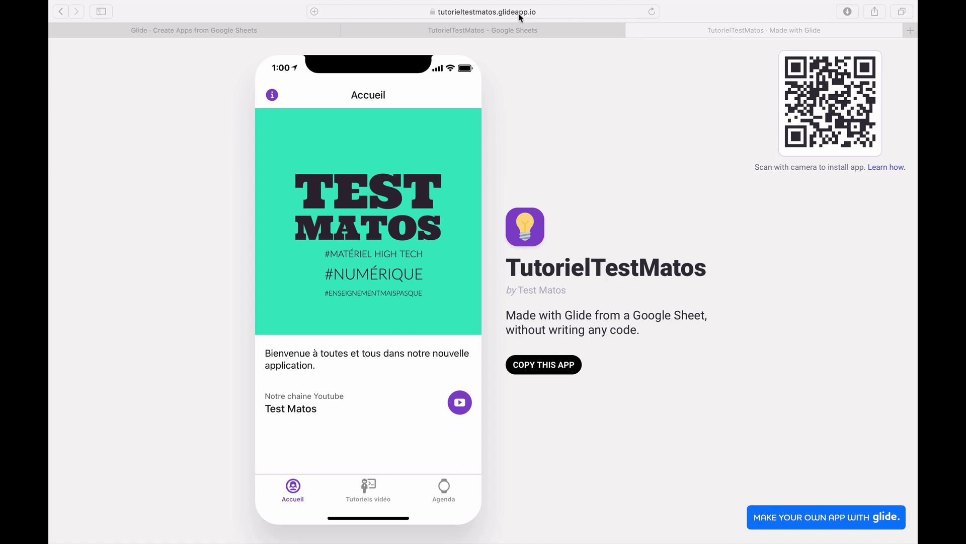
Start copying the published TutorielTestMatos app from its public page at tutorieltestmatos.glideapp.io.
left_click(629, 386)
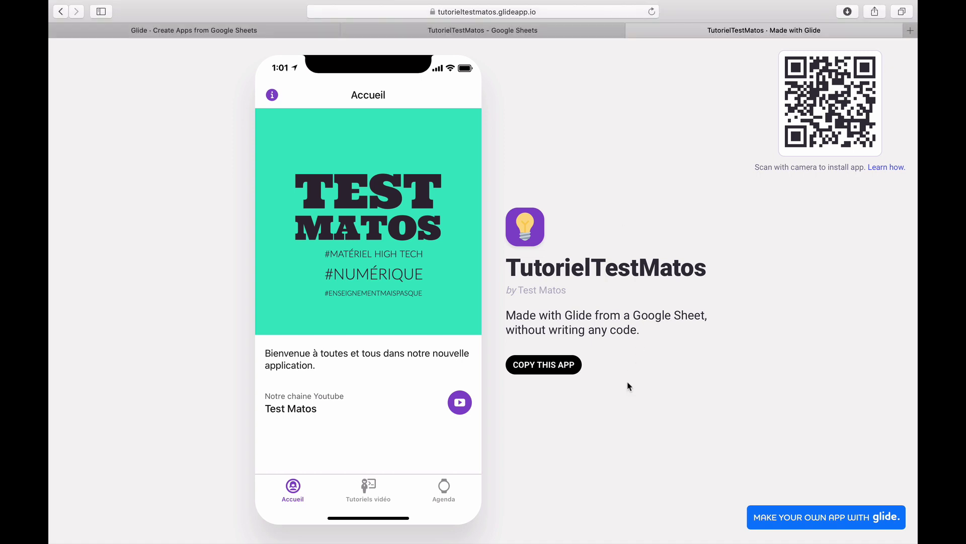
left_click(545, 369)
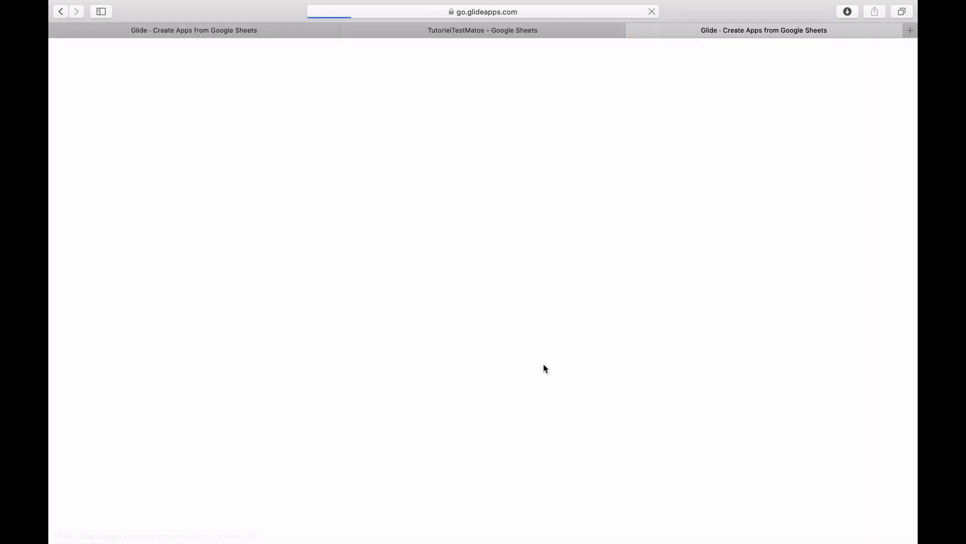